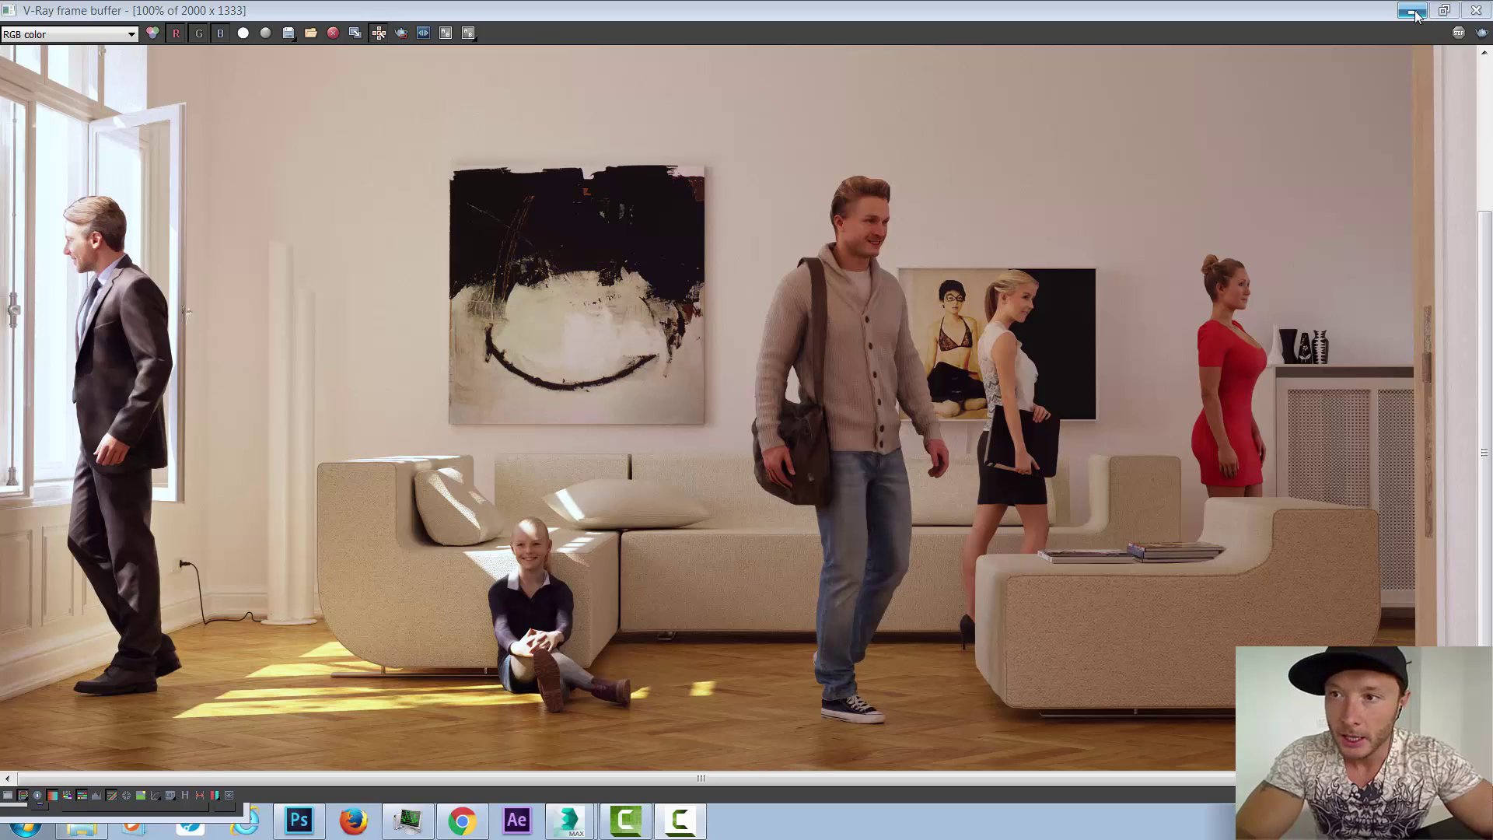
- Put the rendered image away and examine the people models in the shaded viewport, up close and from another angle
left_click(1475, 10)
left_click(800, 413)
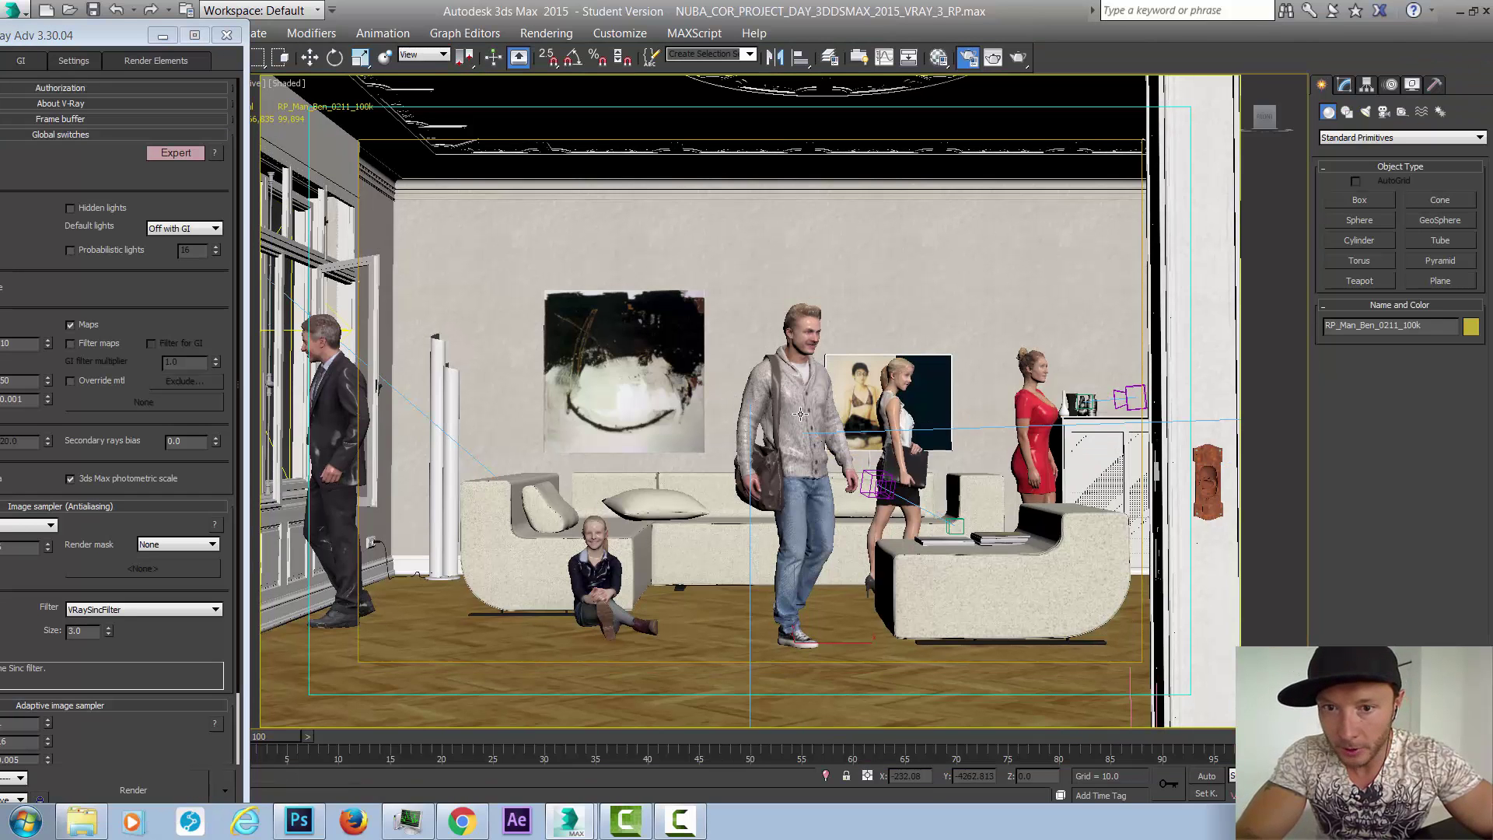
scroll(801, 414, "up", 2)
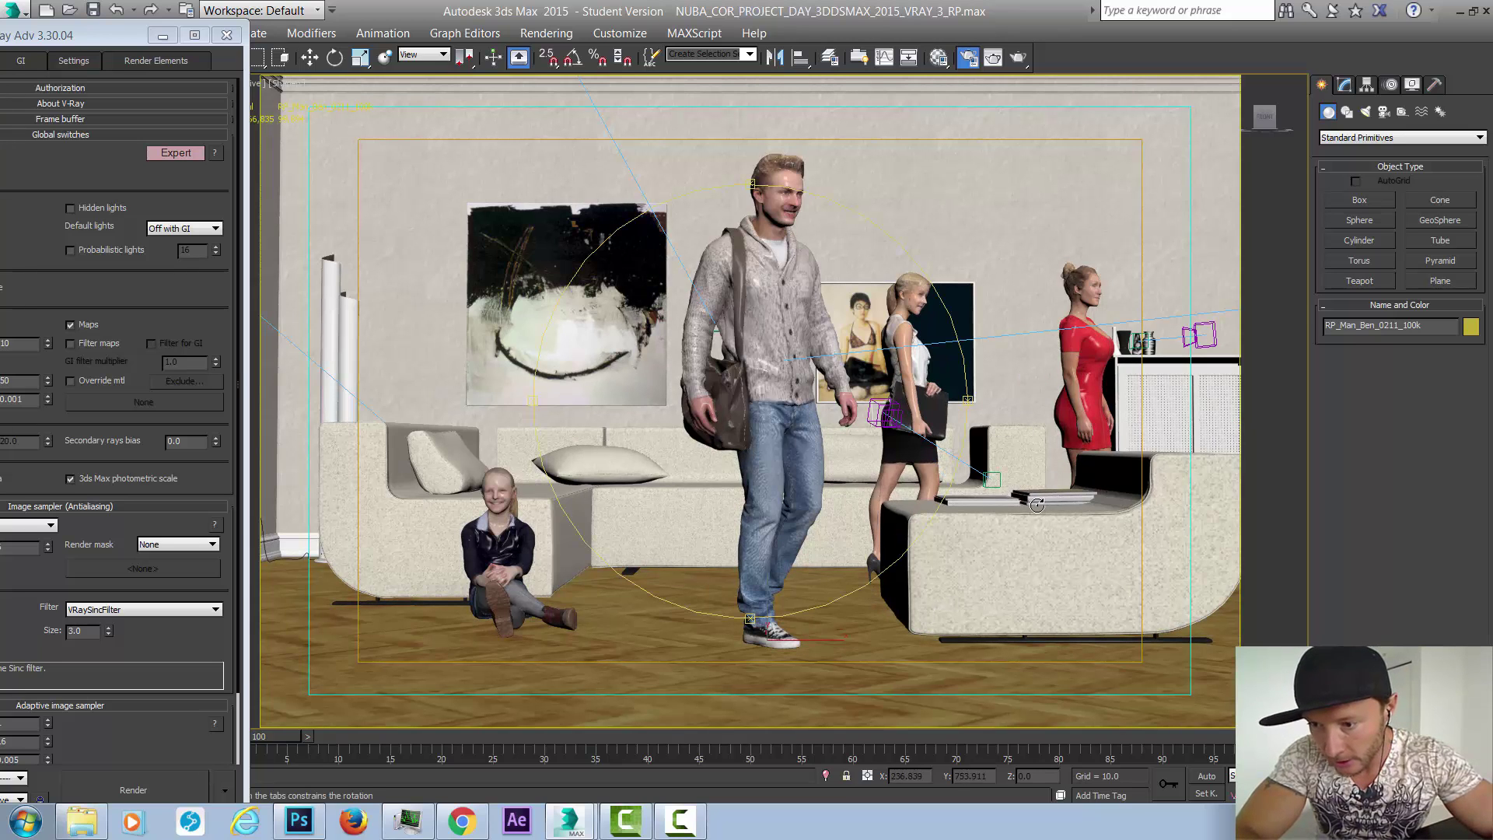
mouse_move(965, 408)
middle_mouse_down("alt")
mouse_move(922, 408)
mouse_move(948, 405)
middle_mouse_up("alt")
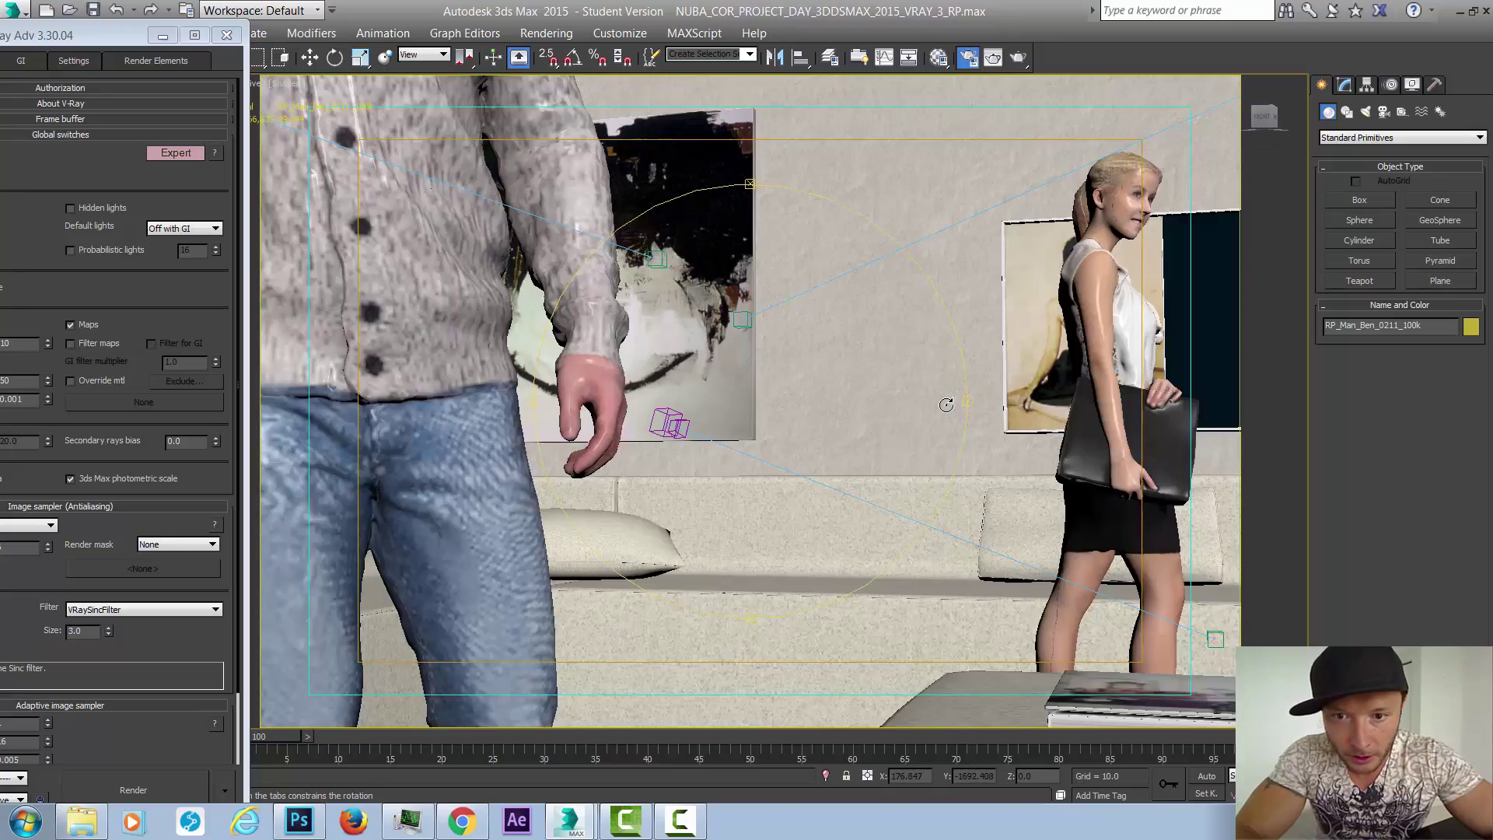
middle_click_drag(770, 404, 815, 419, "alt")
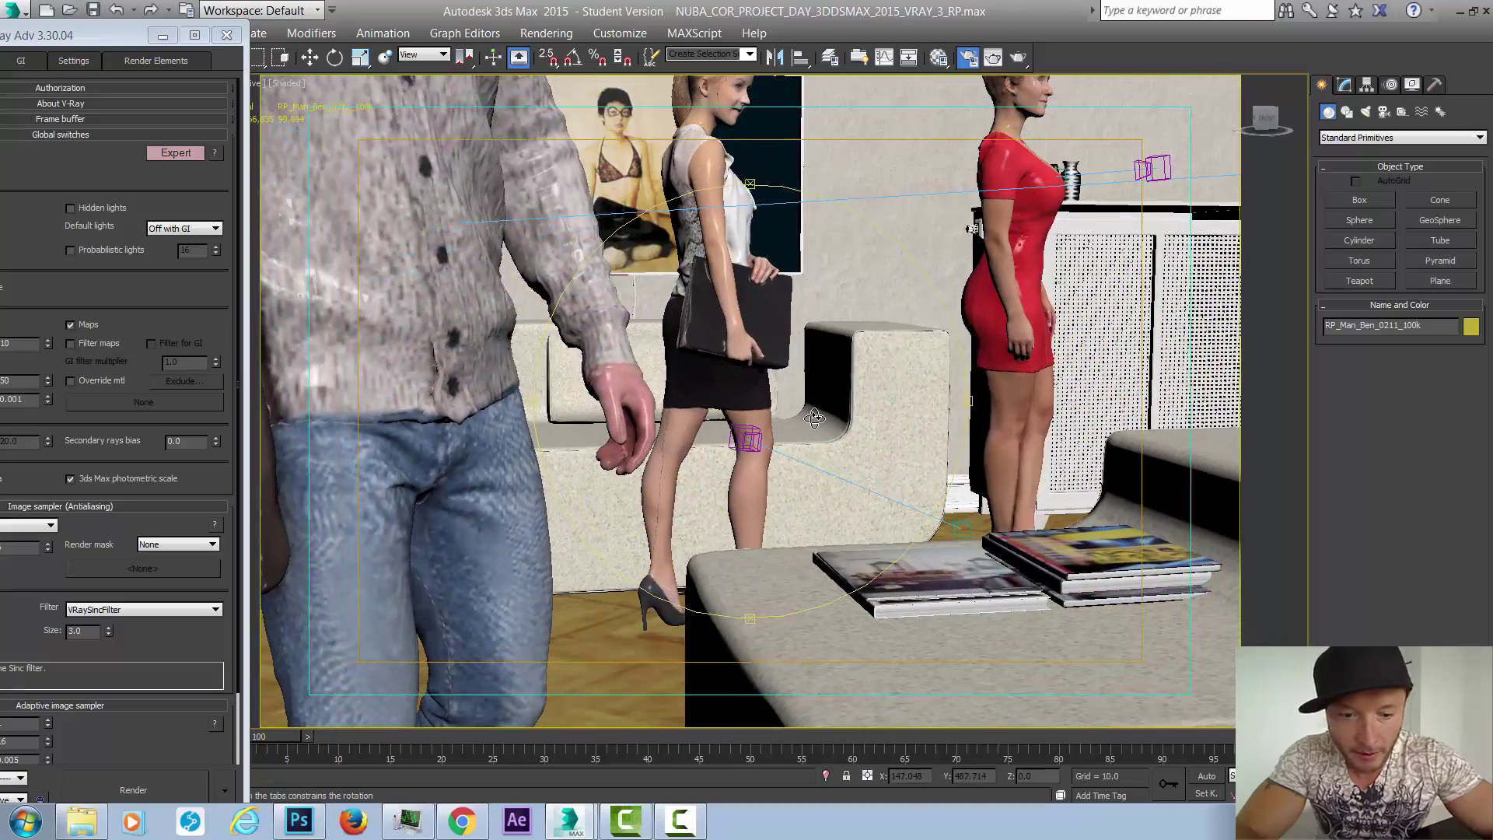
- Show edged faces in the viewport and examine the mesh density of the people models
key("F4")
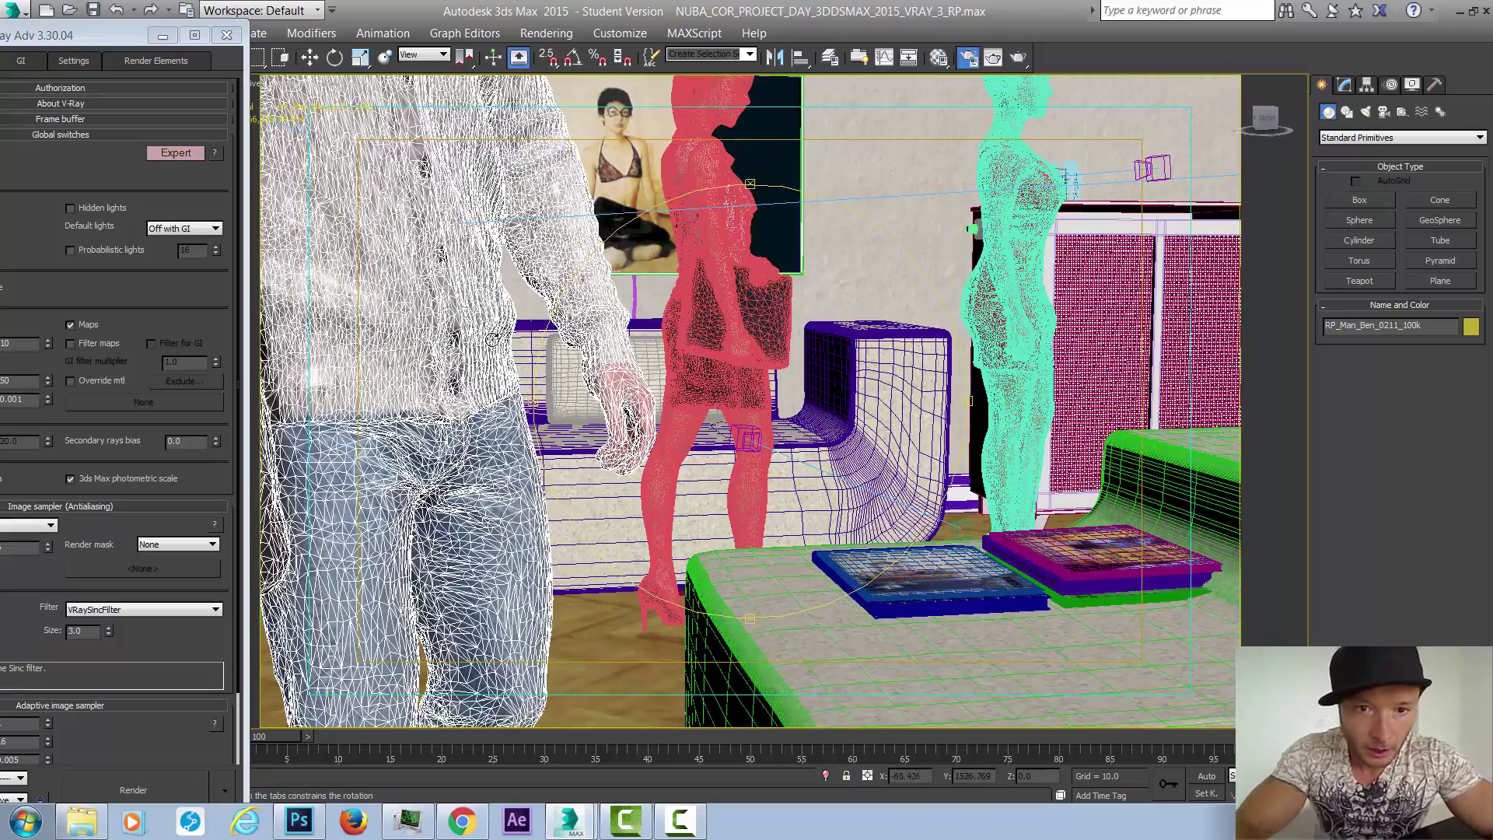
middle_click_drag(492, 340, 521, 352, "alt")
mouse_move(953, 404)
middle_mouse_down("alt")
mouse_move(866, 449)
mouse_move(947, 411)
middle_mouse_up("alt")
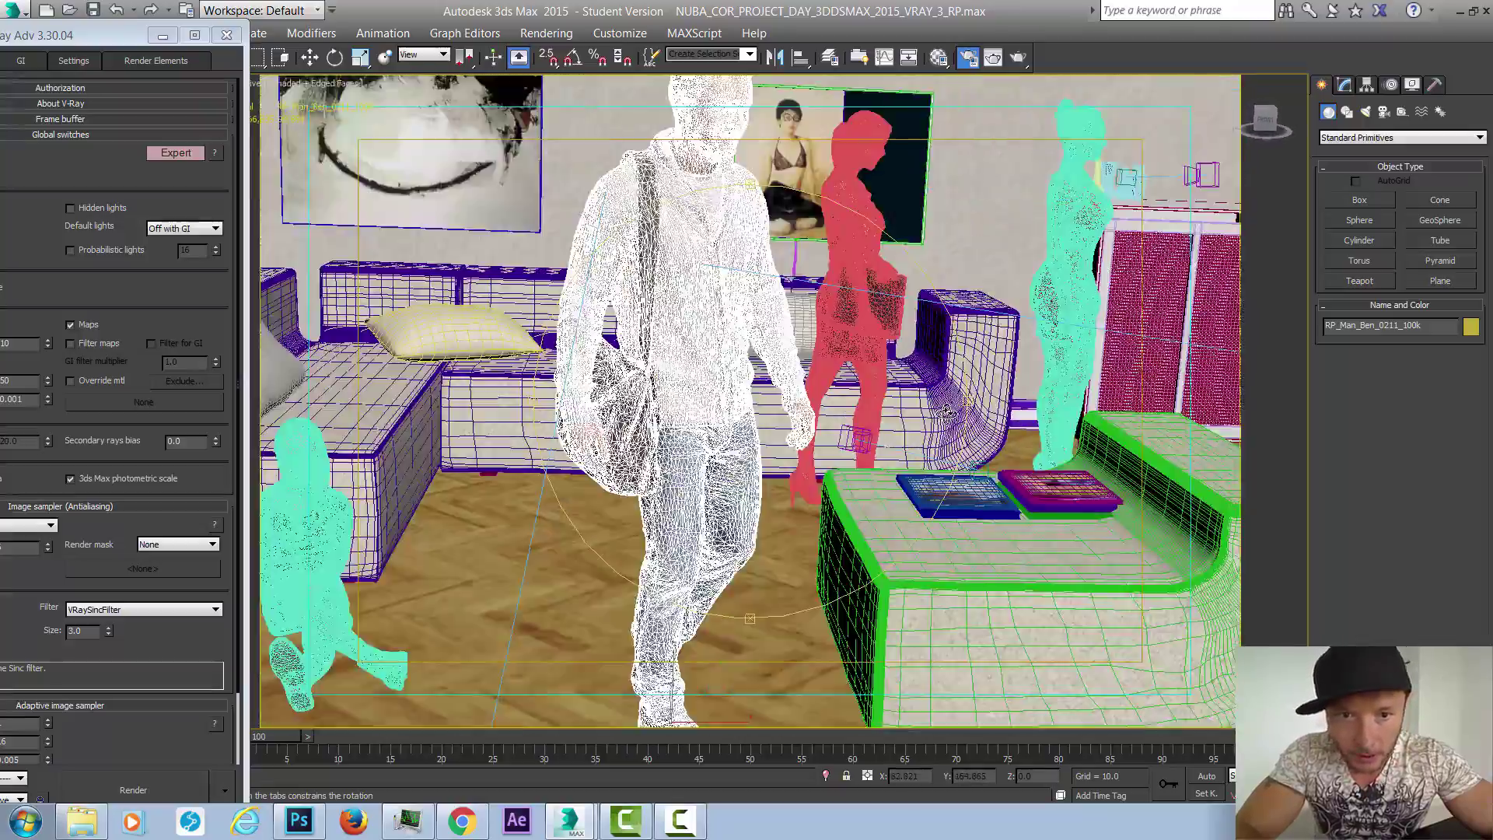
- Bring back the V-Ray frame buffer, examine the rendered people and floor at 200% and 100%, and minimize it
mouse_move(571, 821)
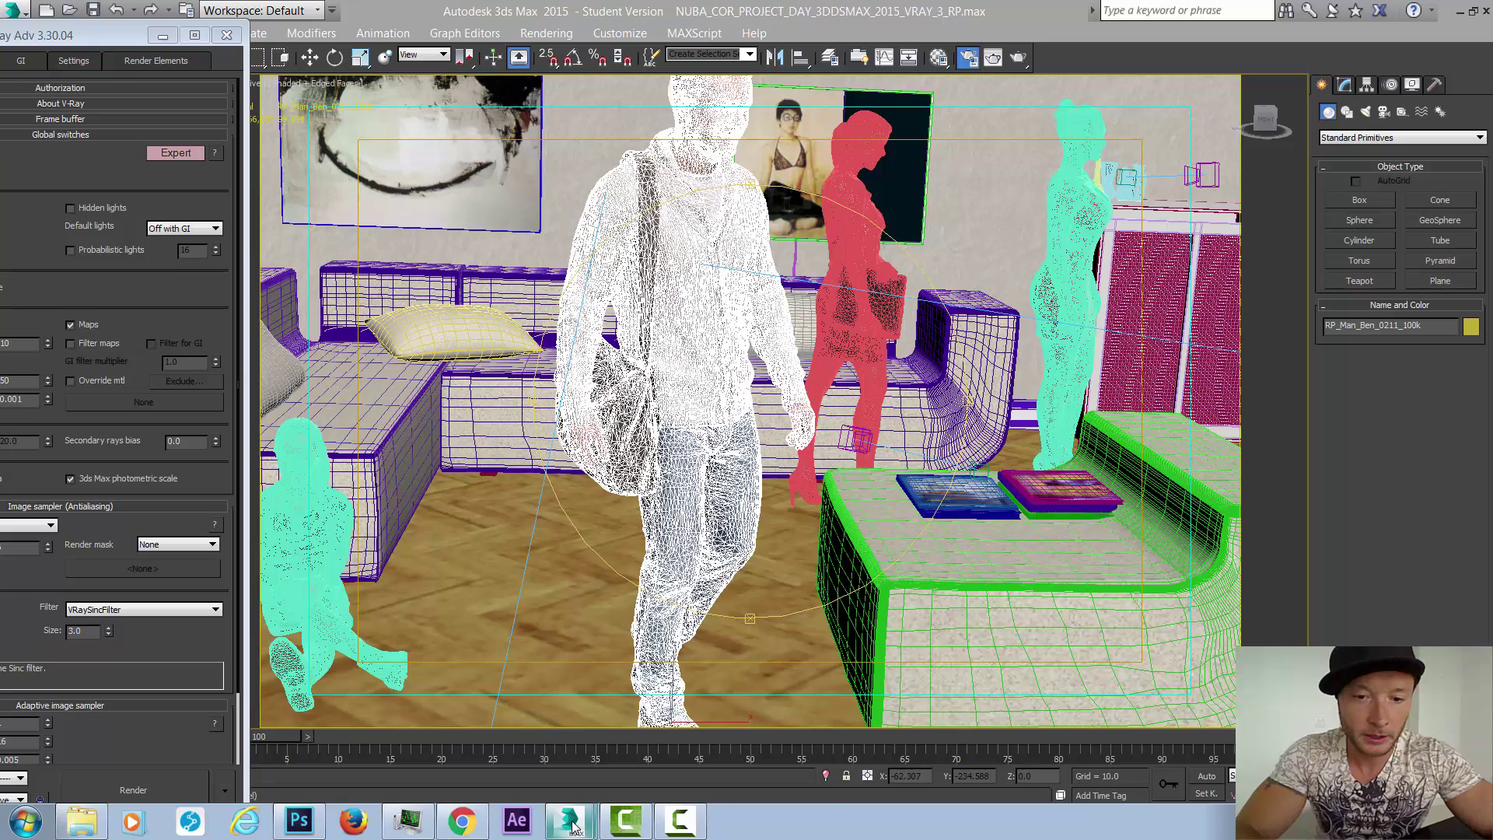
left_click(574, 782)
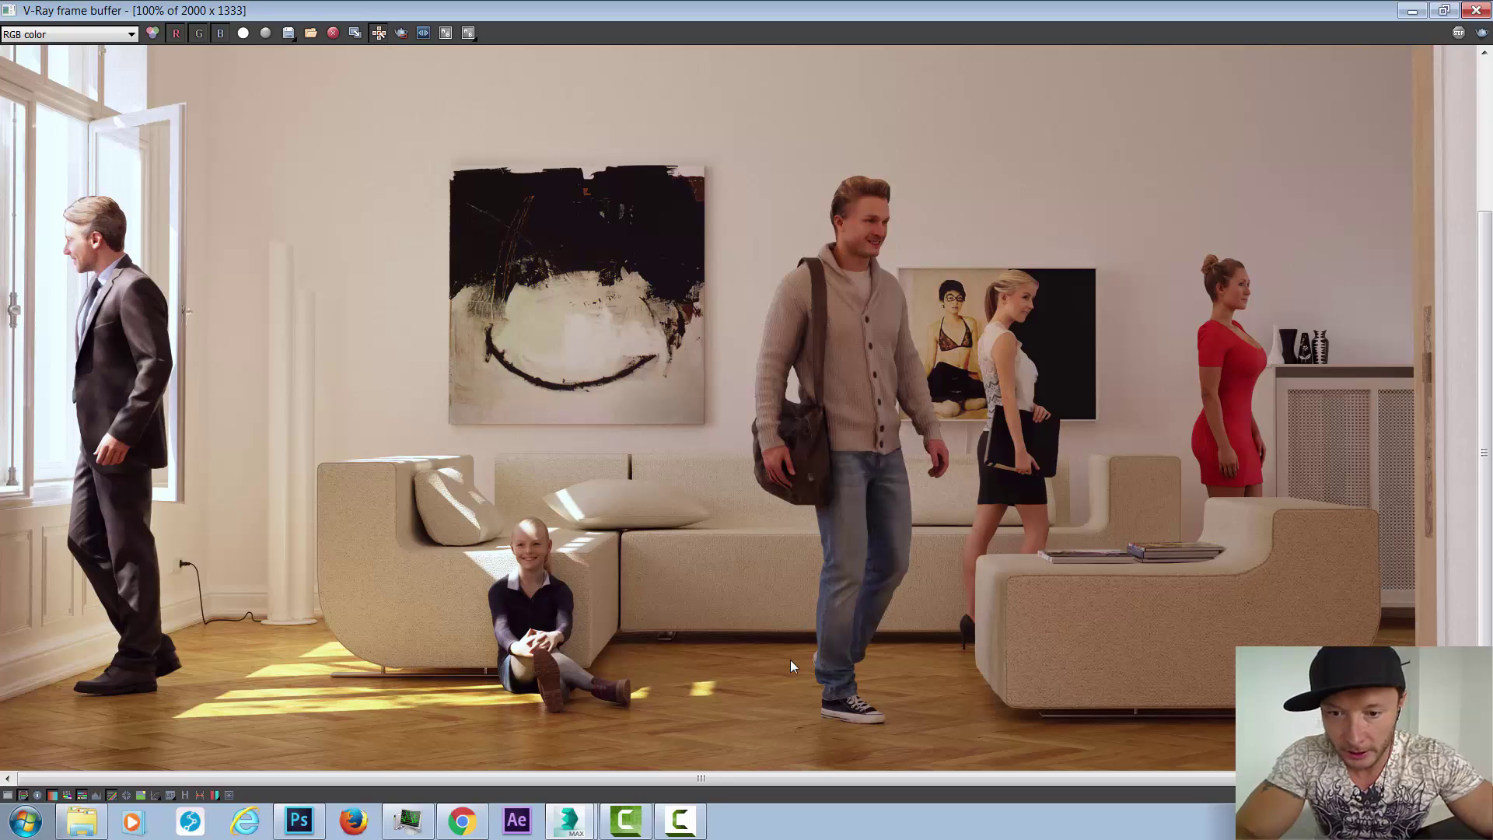
scroll(791, 659, "up", 1)
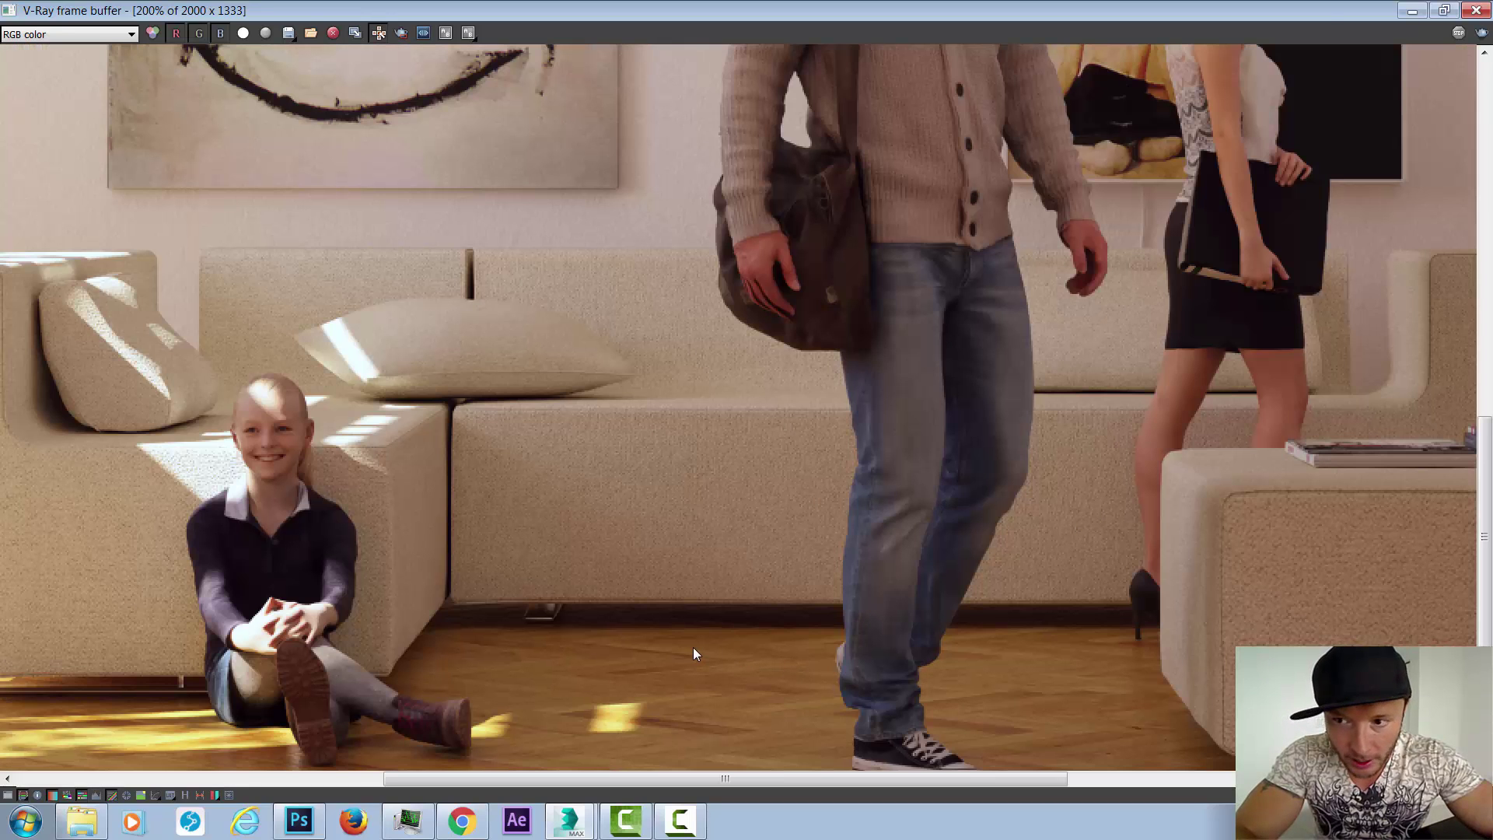
middle_click_drag(762, 794, 761, 511)
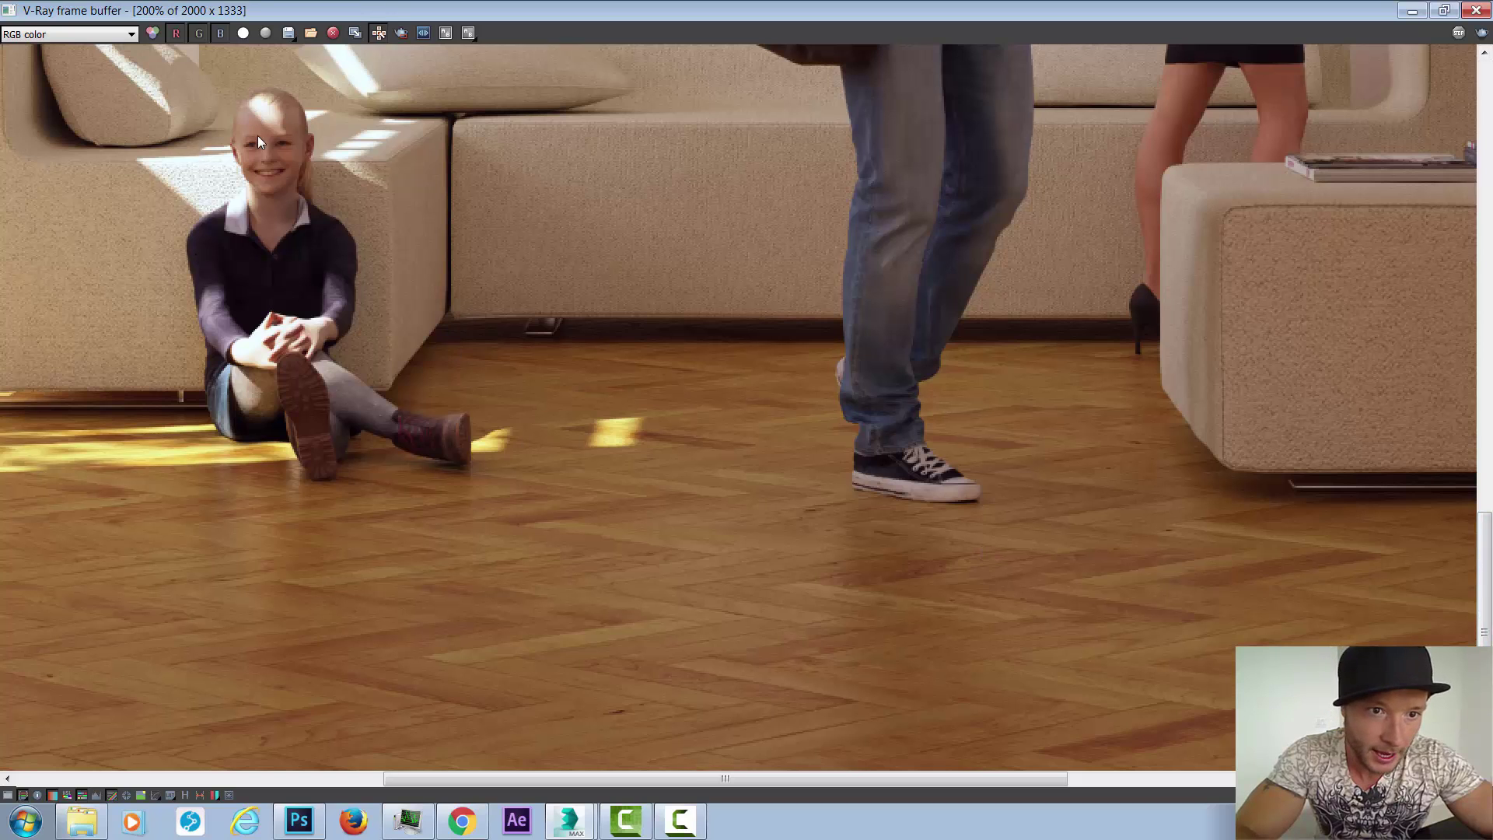
scroll(1055, 298, "up", 3)
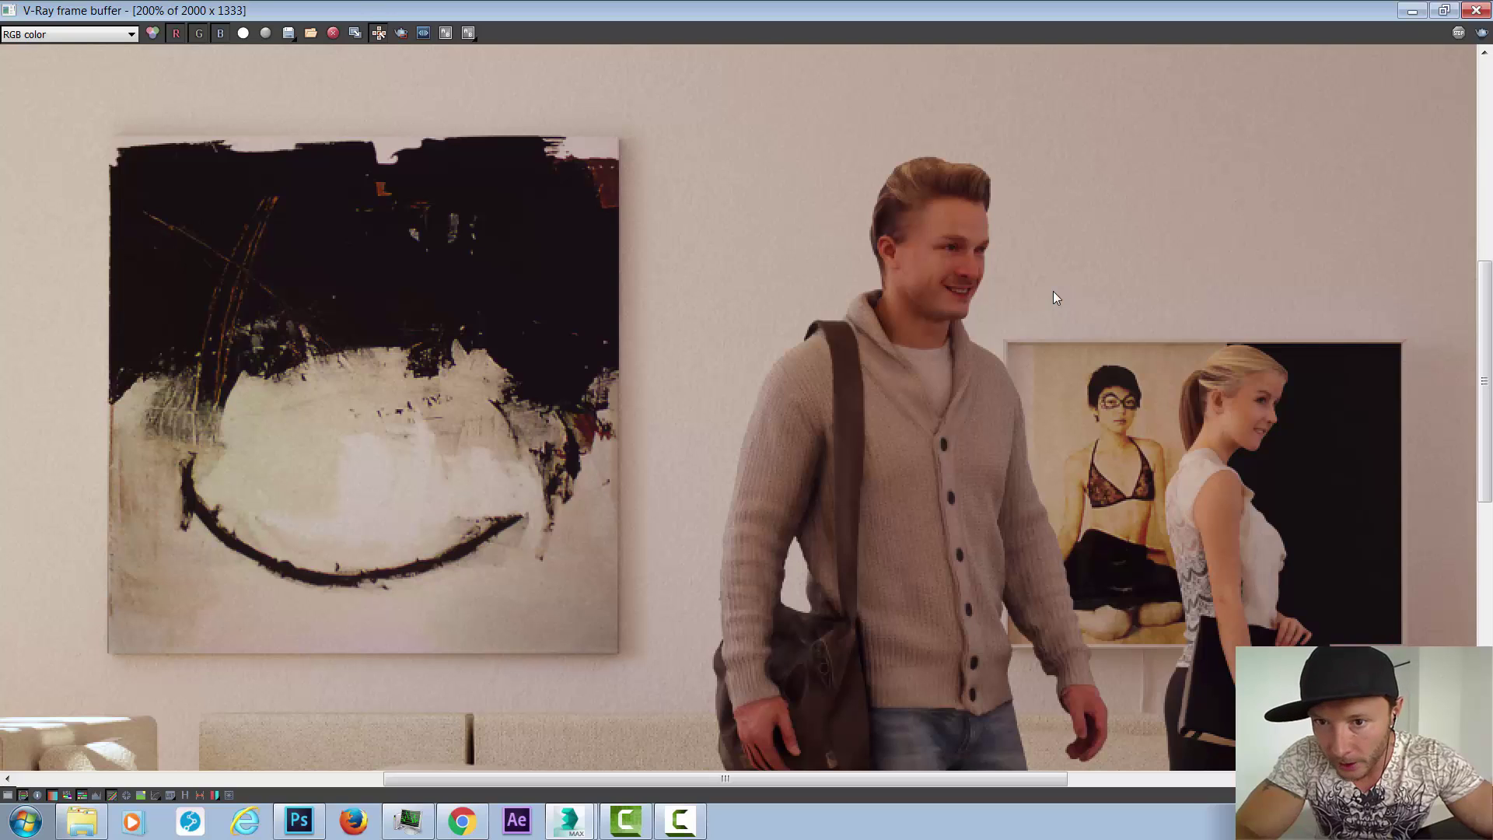
scroll(1053, 298, "down", 1)
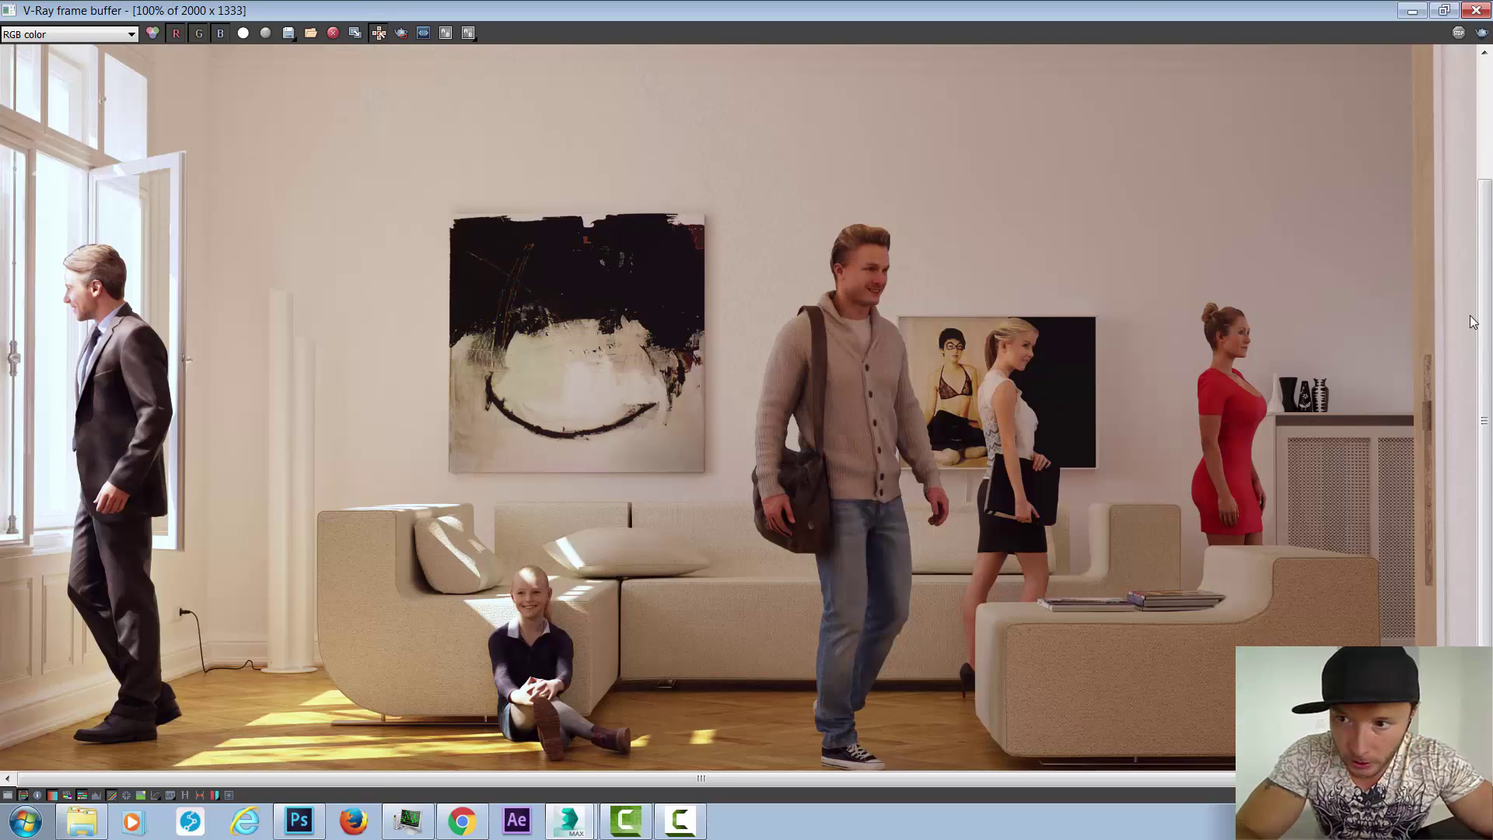
left_click_drag(1486, 298, 1486, 388)
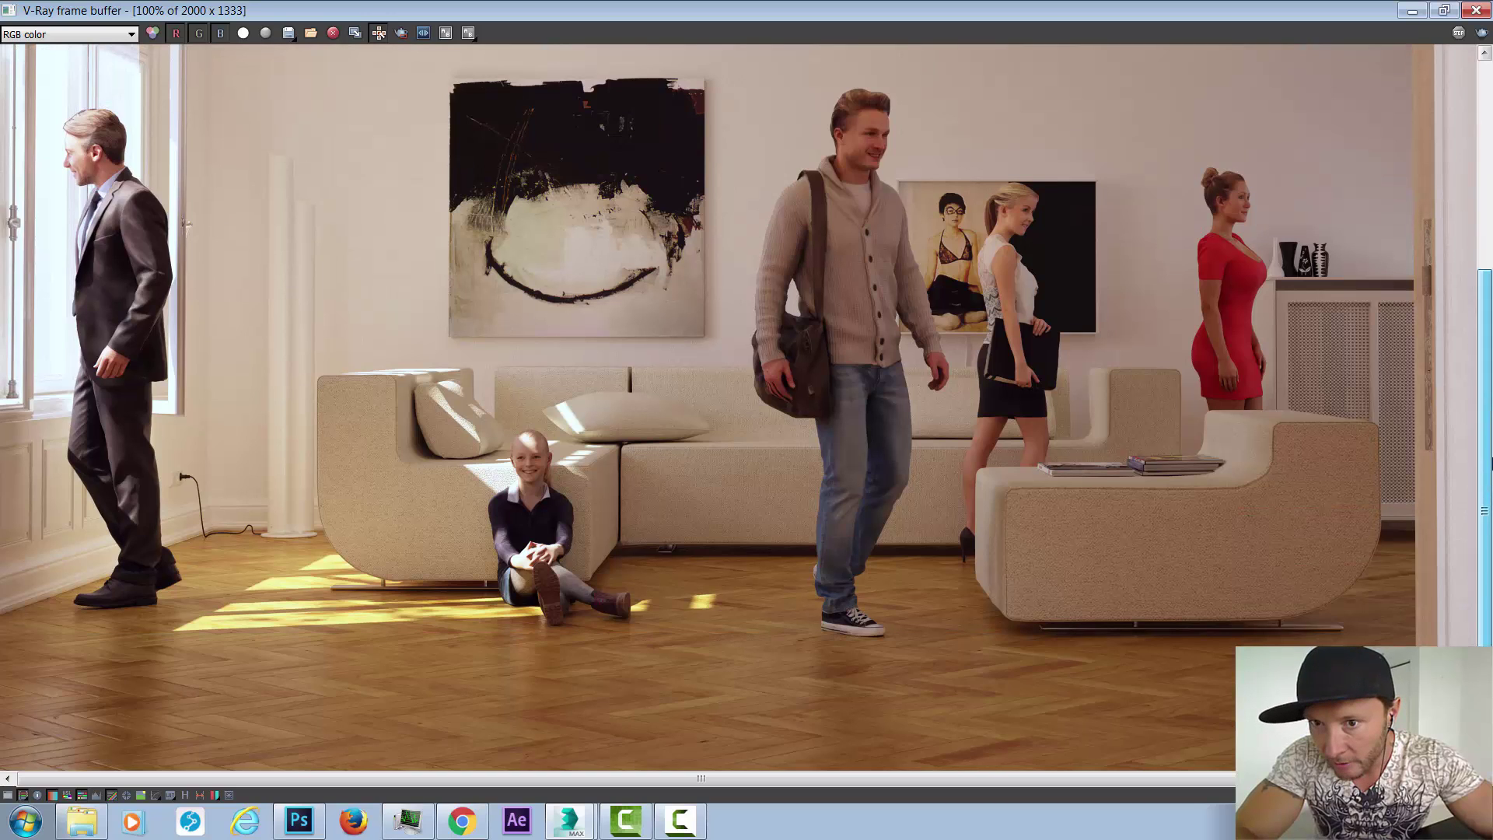
scroll(1486, 458, "up", 2)
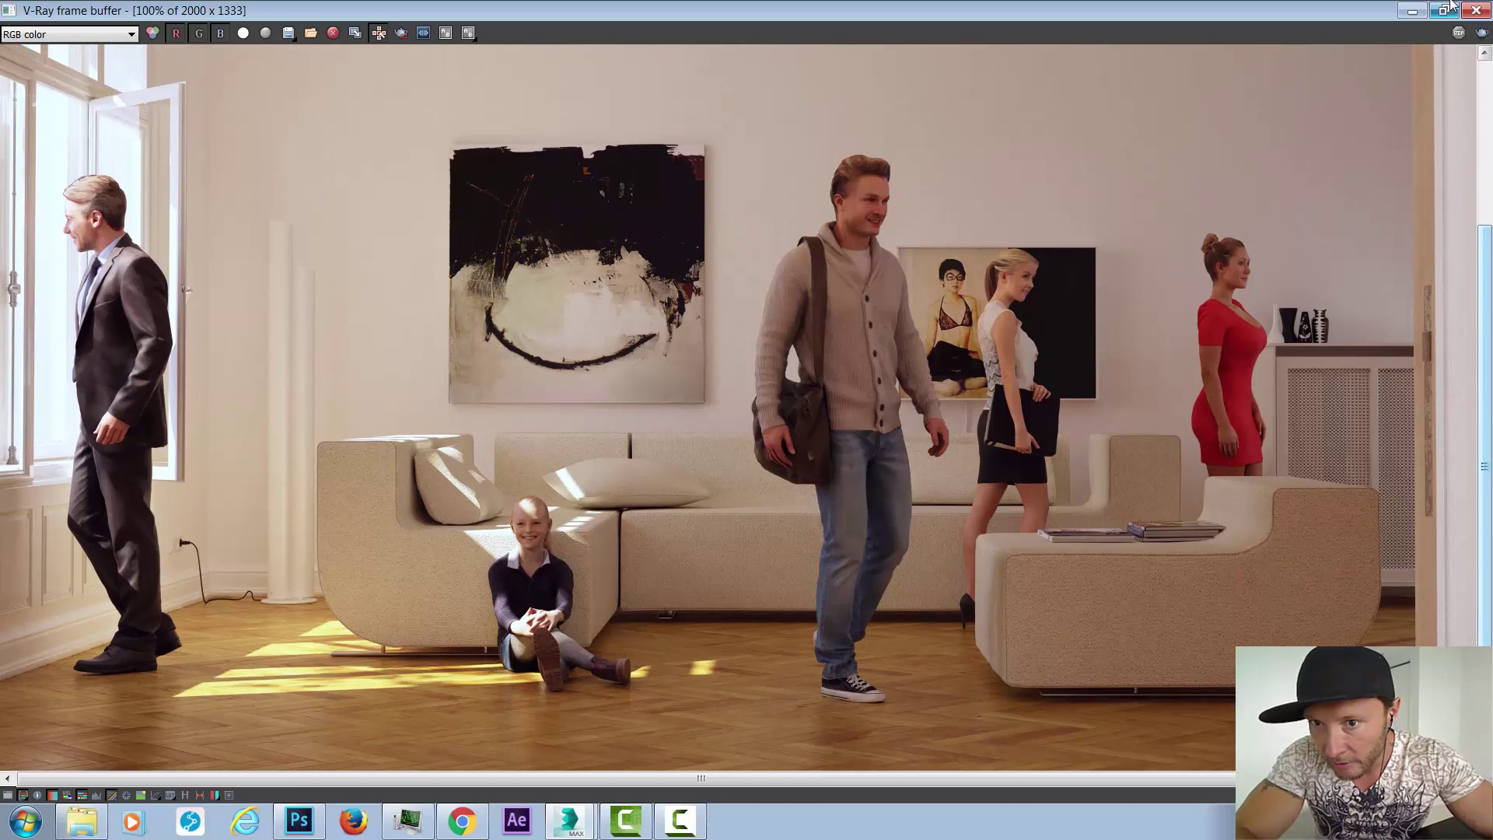
left_click(1412, 11)
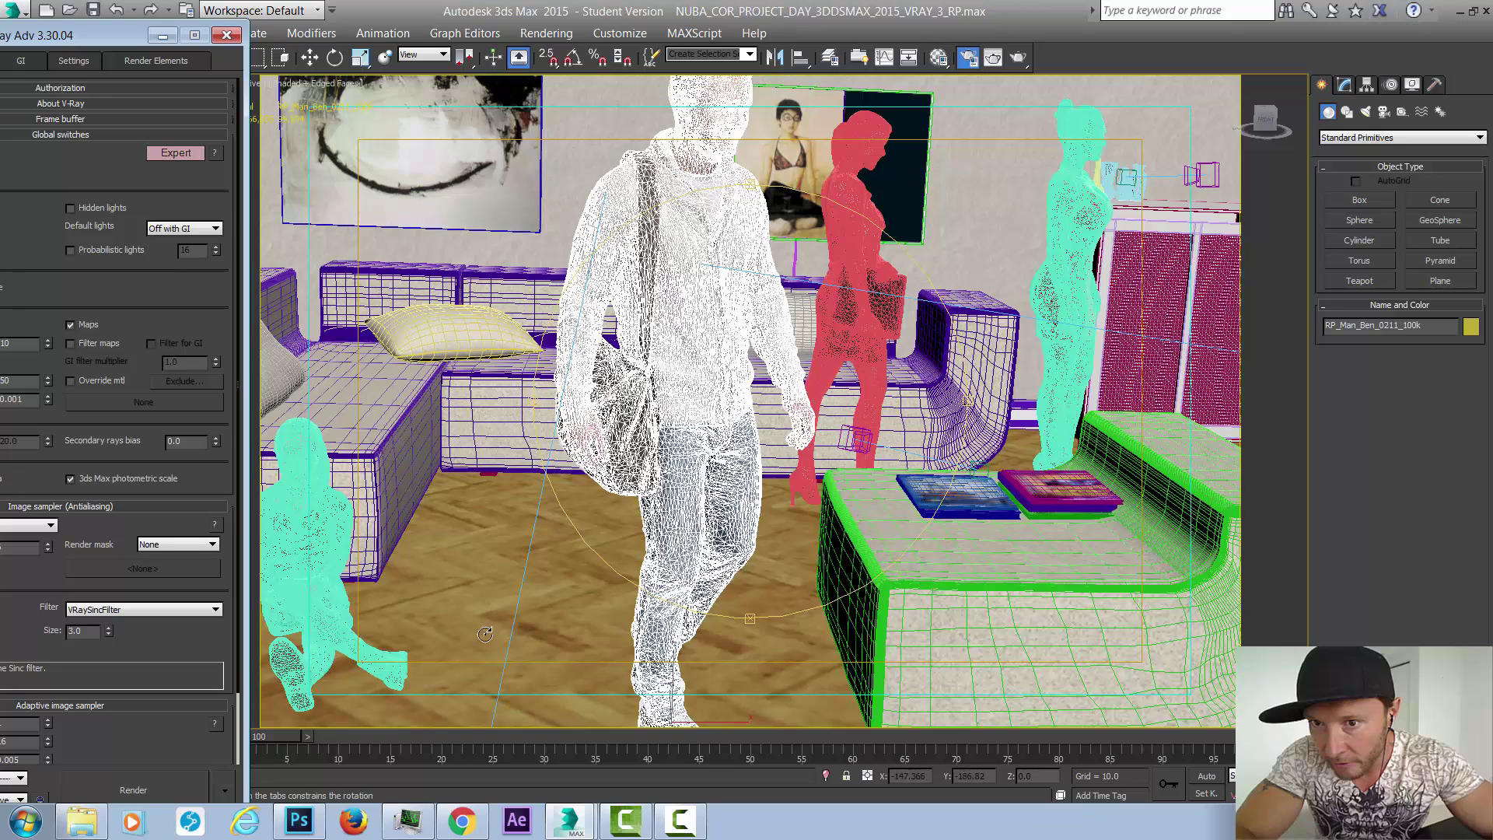
- Look at the renderpeople-e157c5 model folder, switch to Chrome and open Renderpeople's Free 3D Models page
left_click(84, 822)
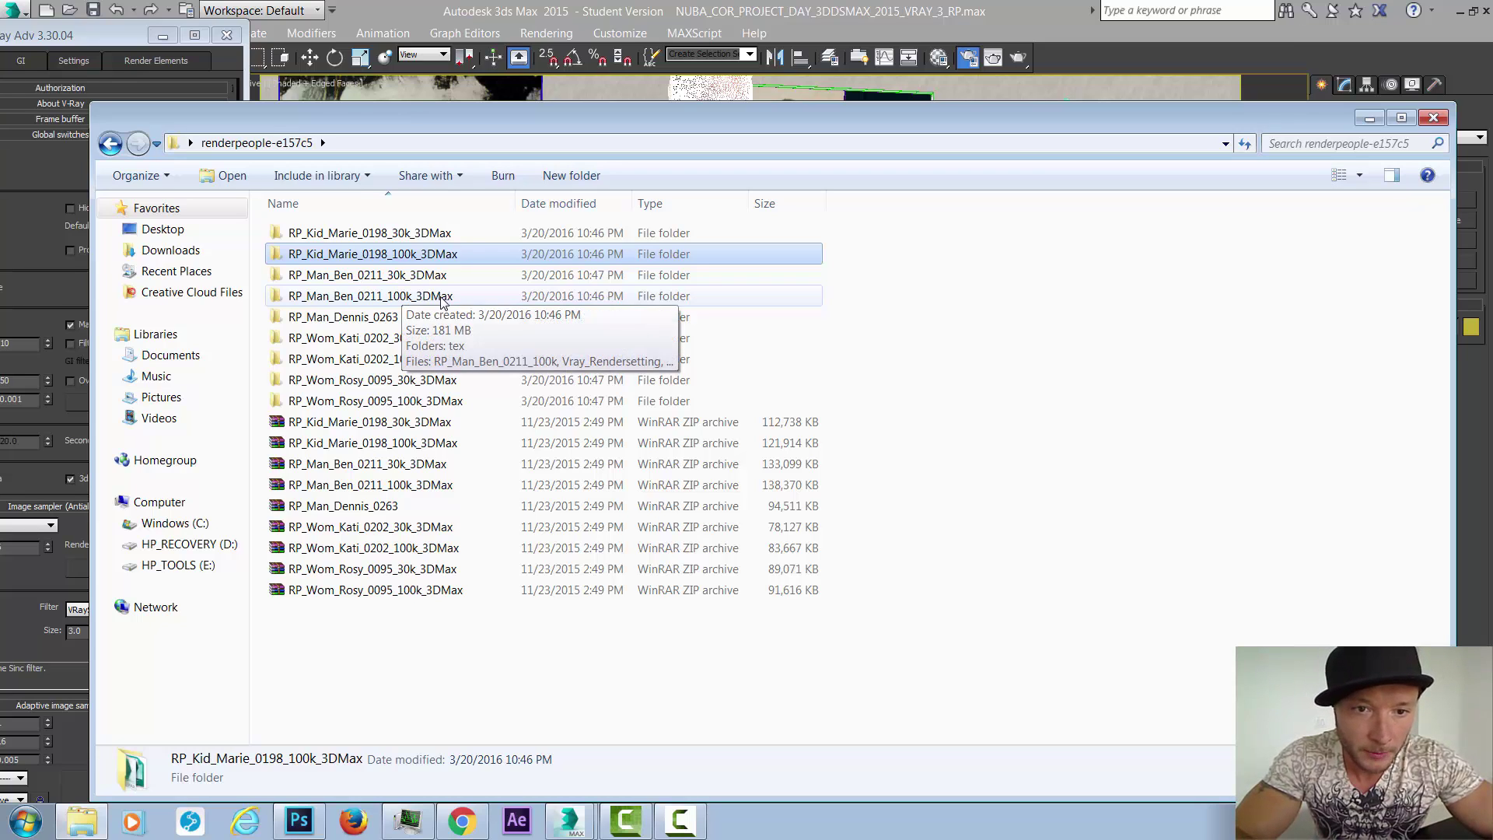
left_click(462, 820)
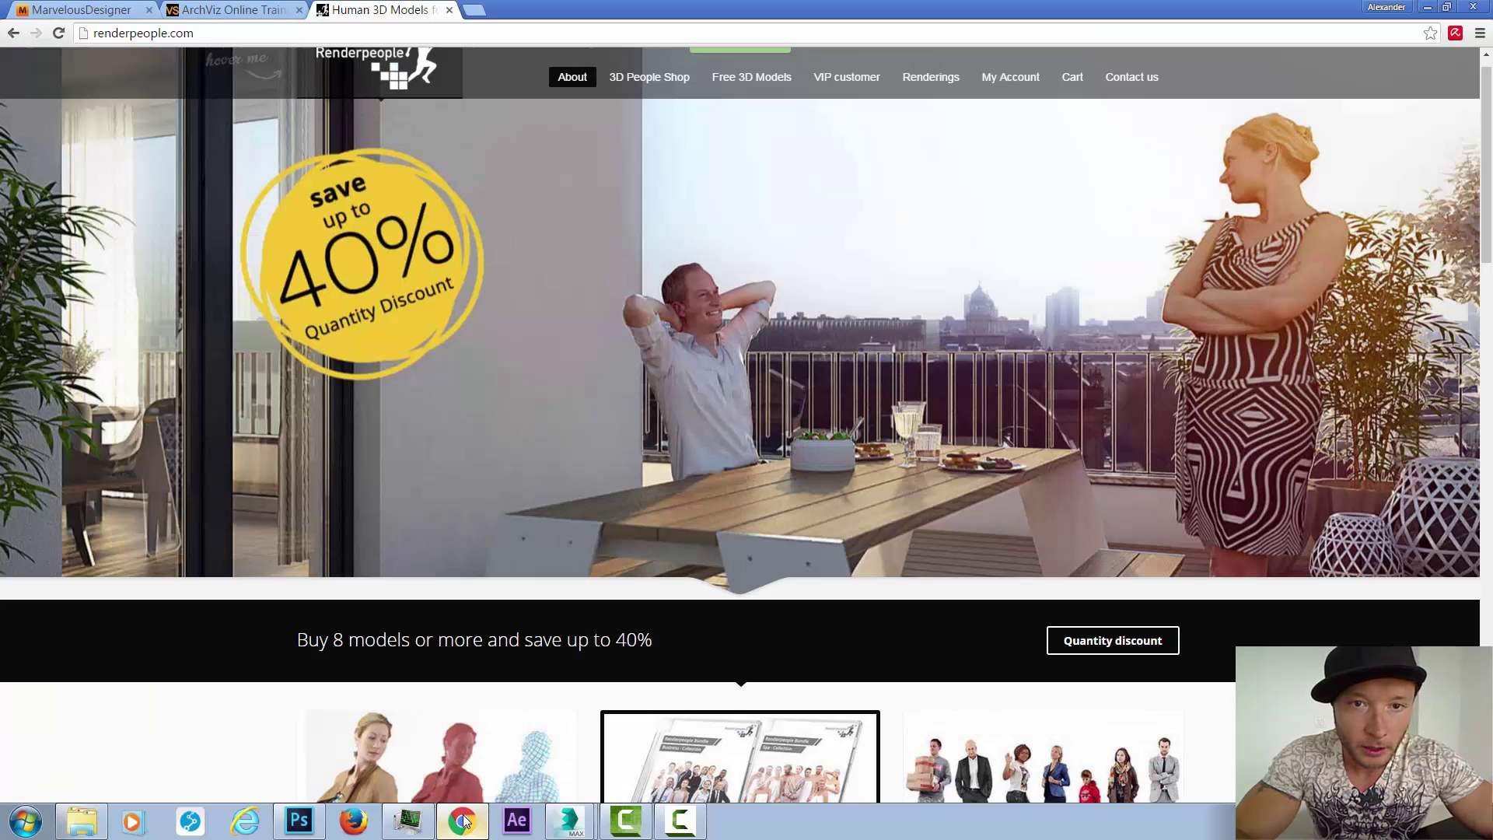
left_click(723, 80)
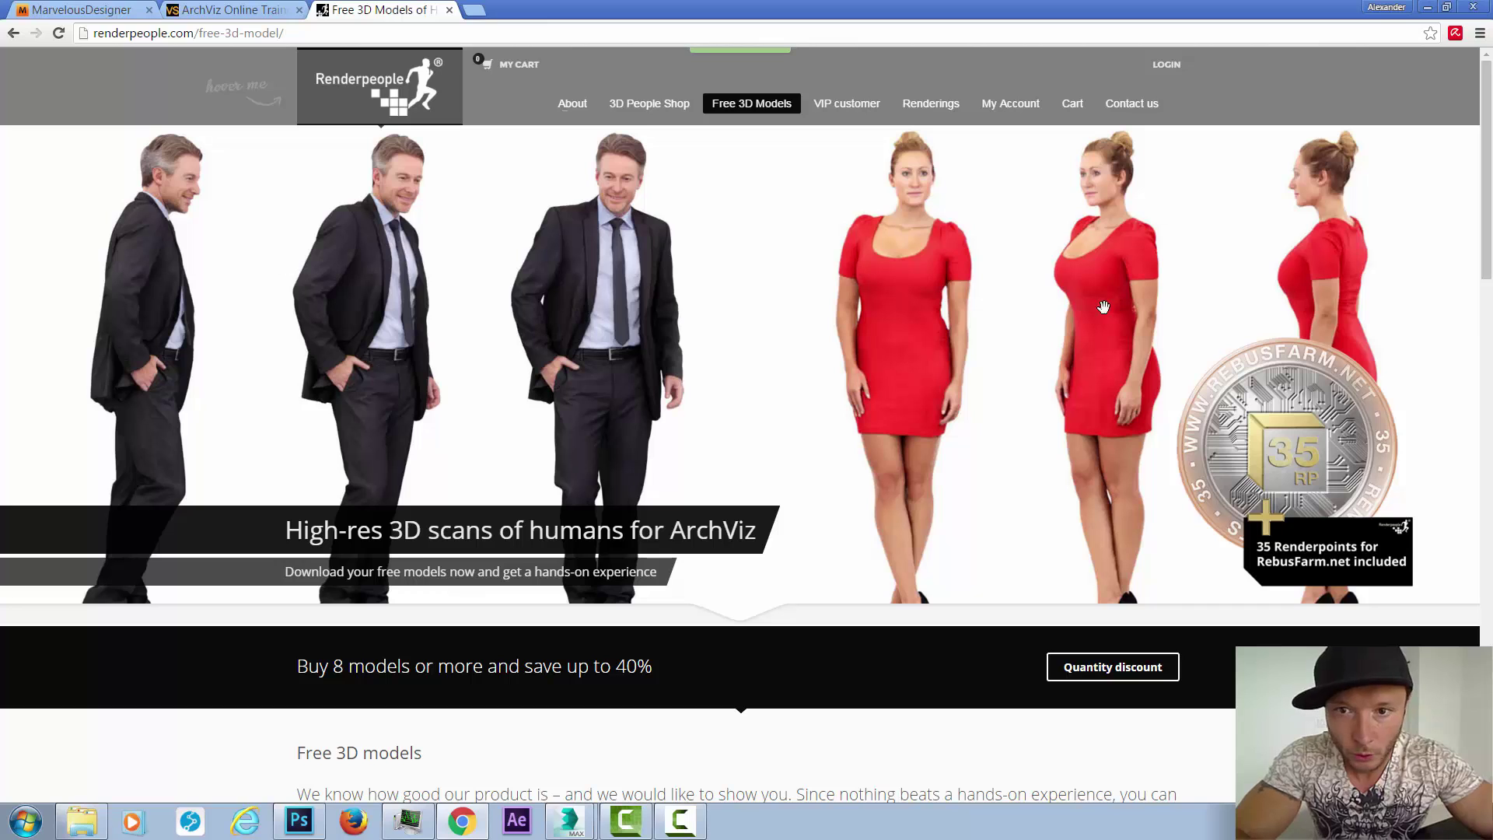
- Read through the free Rosy and Dennis model descriptions as far as their download links
scroll(821, 368, "down", 10)
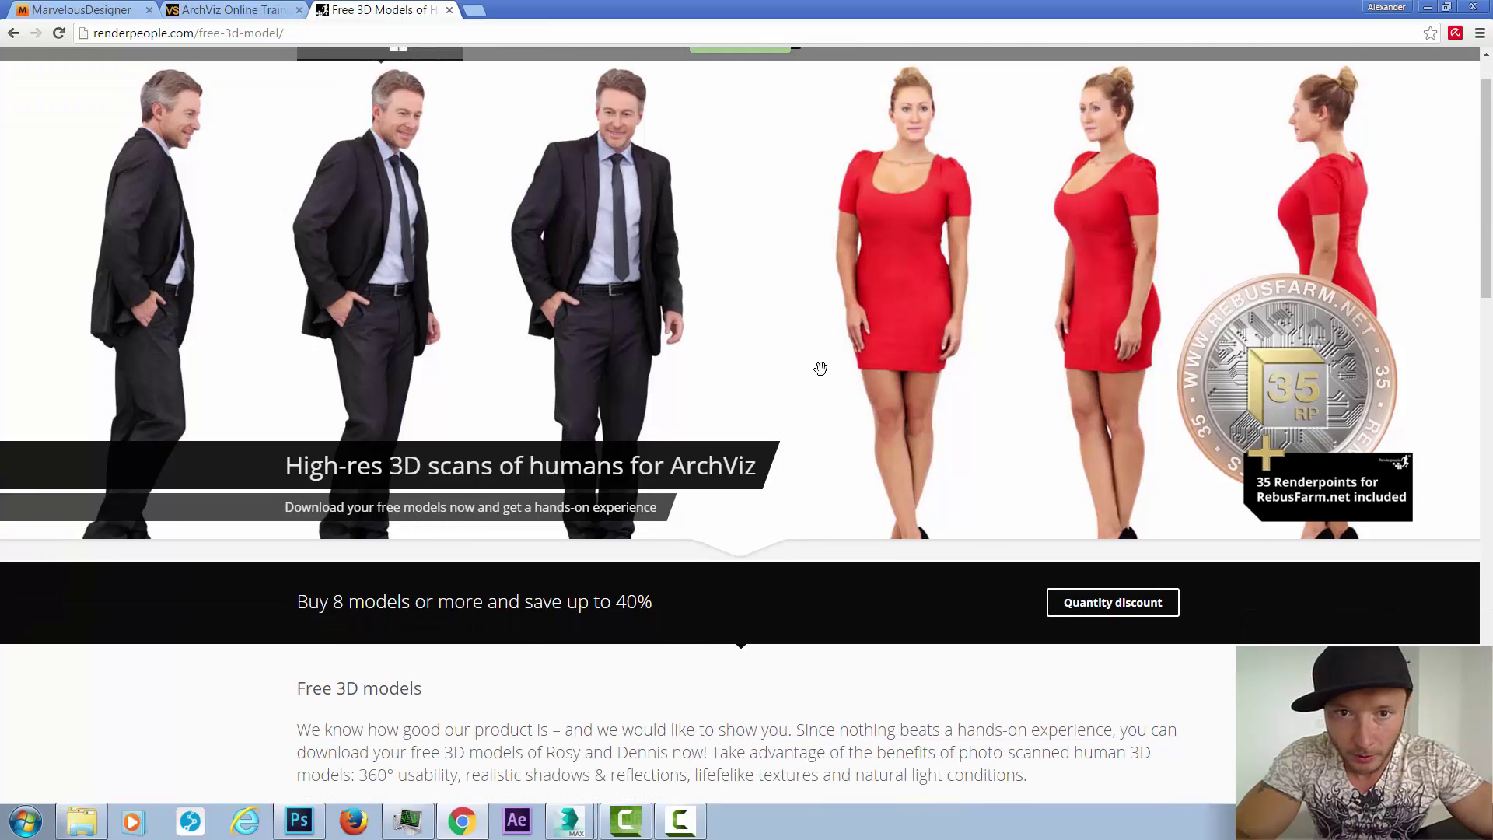
scroll(820, 368, "down", 3)
scroll(821, 368, "up", 6)
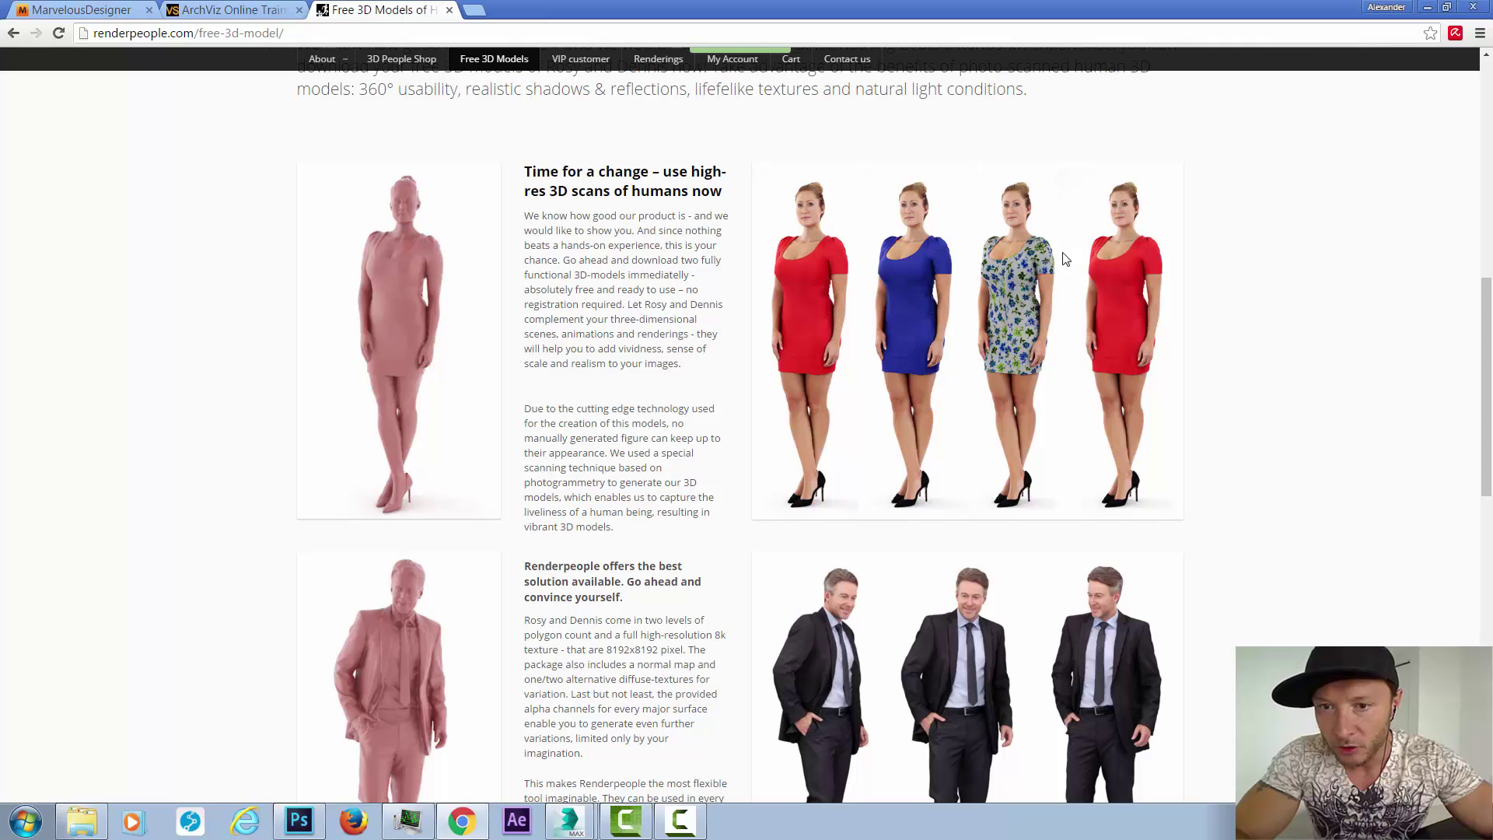
scroll(918, 537, "down", 3)
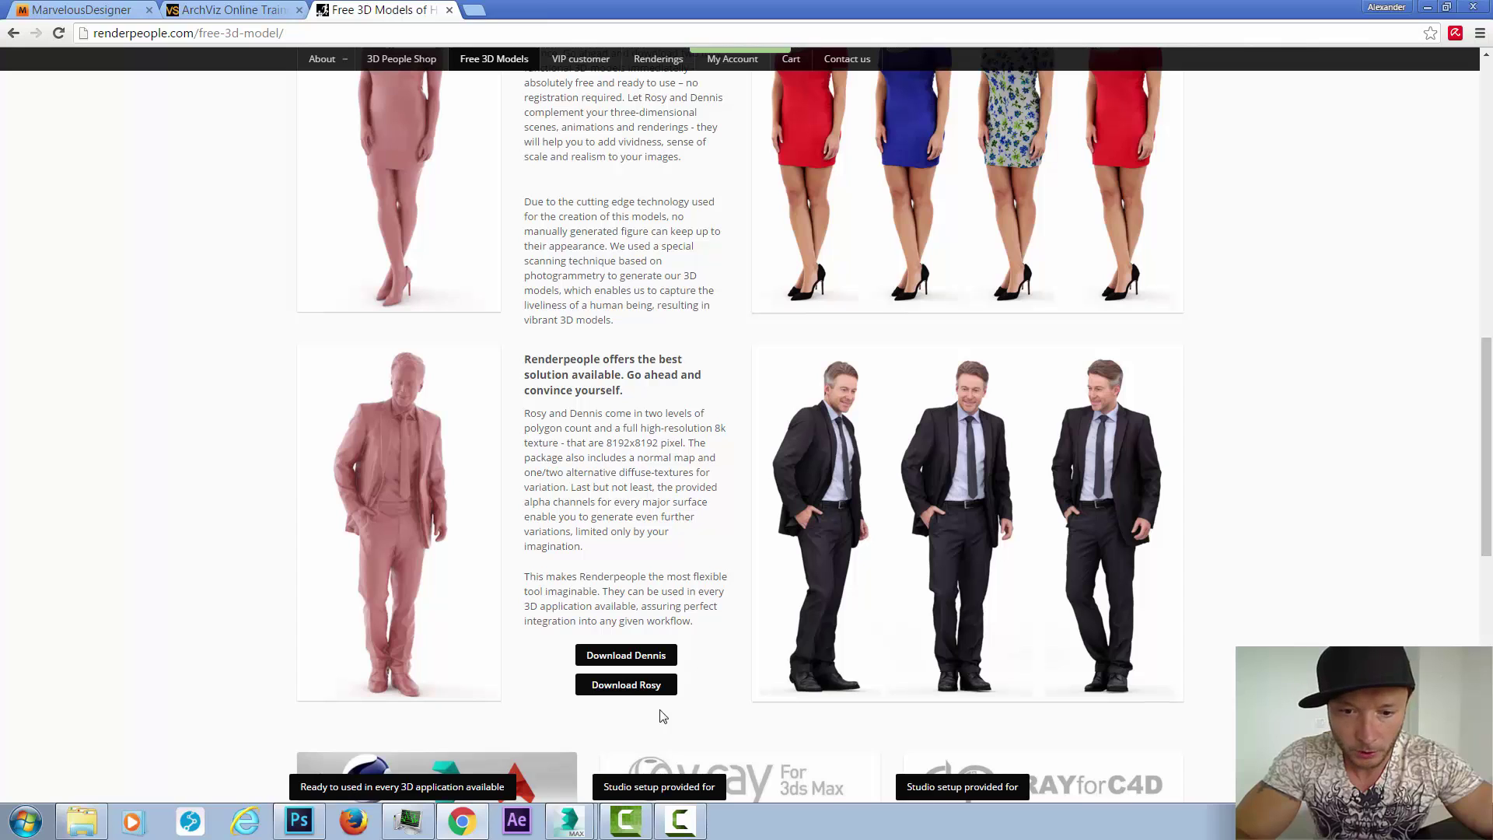
- Switch to 3ds Max, set the viewport to camera Cam 51 and turn off edged faces
left_click(569, 821)
left_click(628, 749)
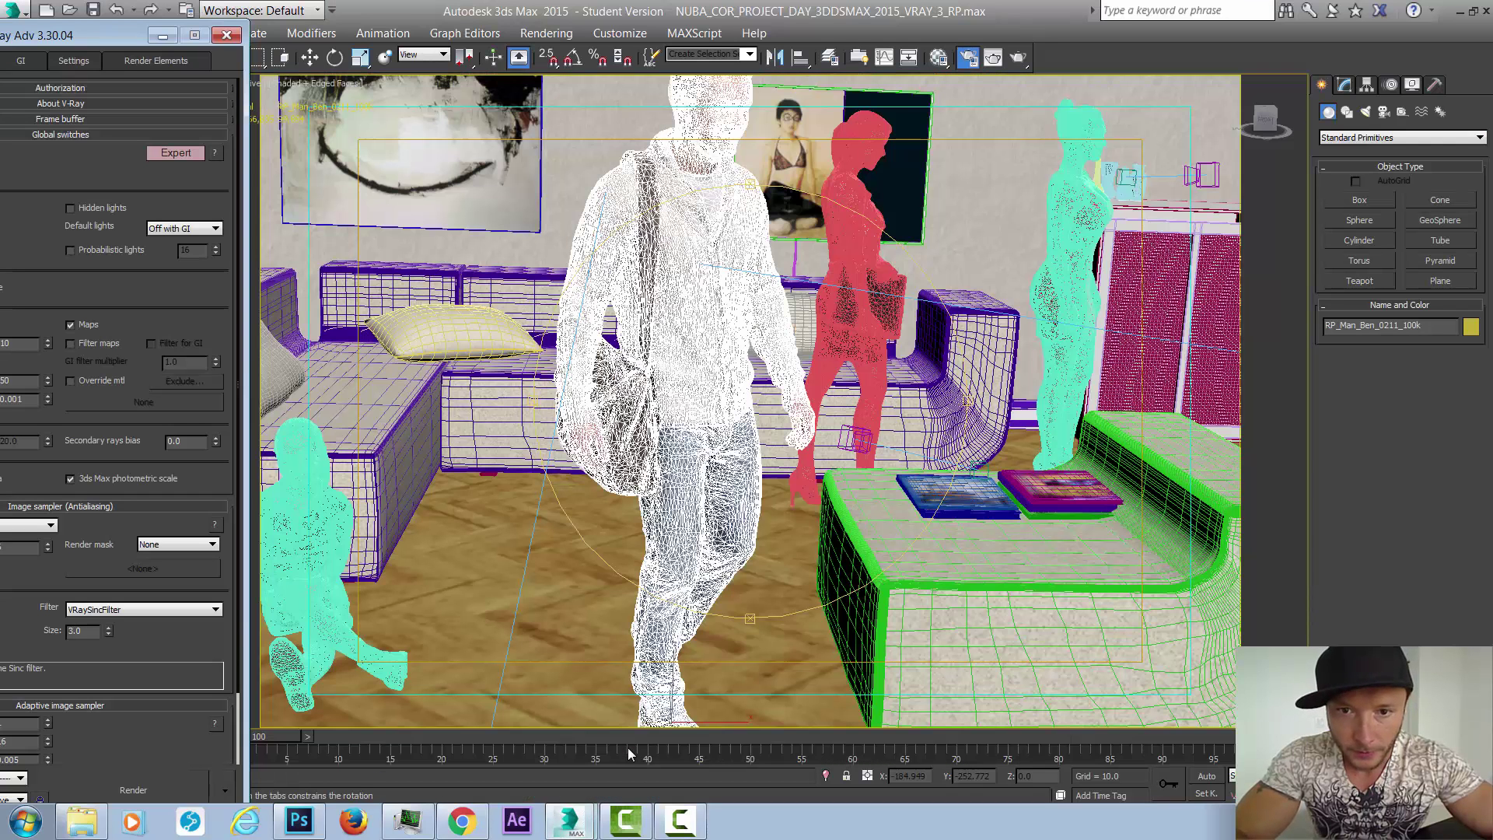
key("c")
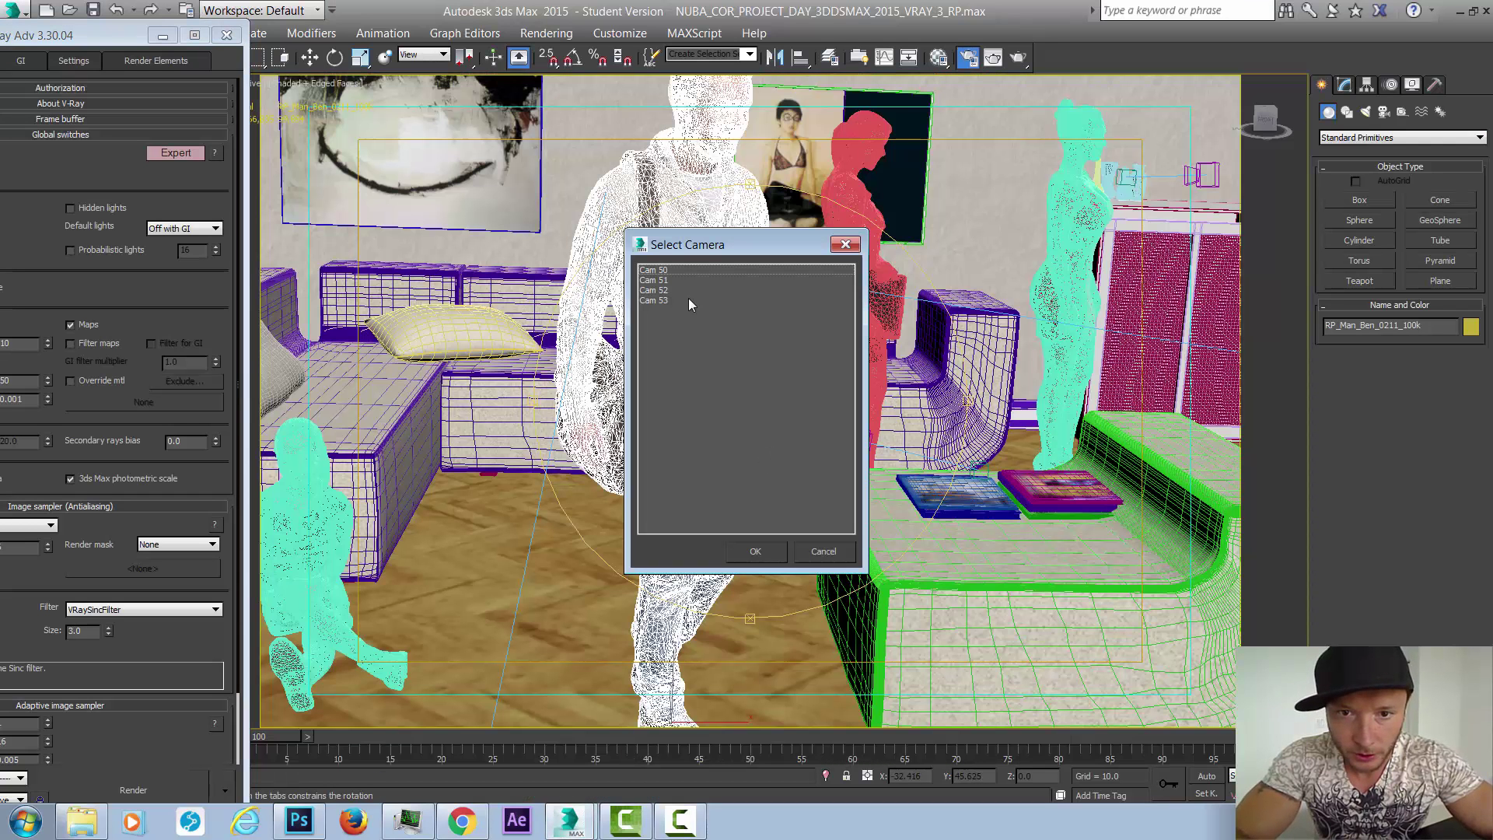
double_click(665, 280)
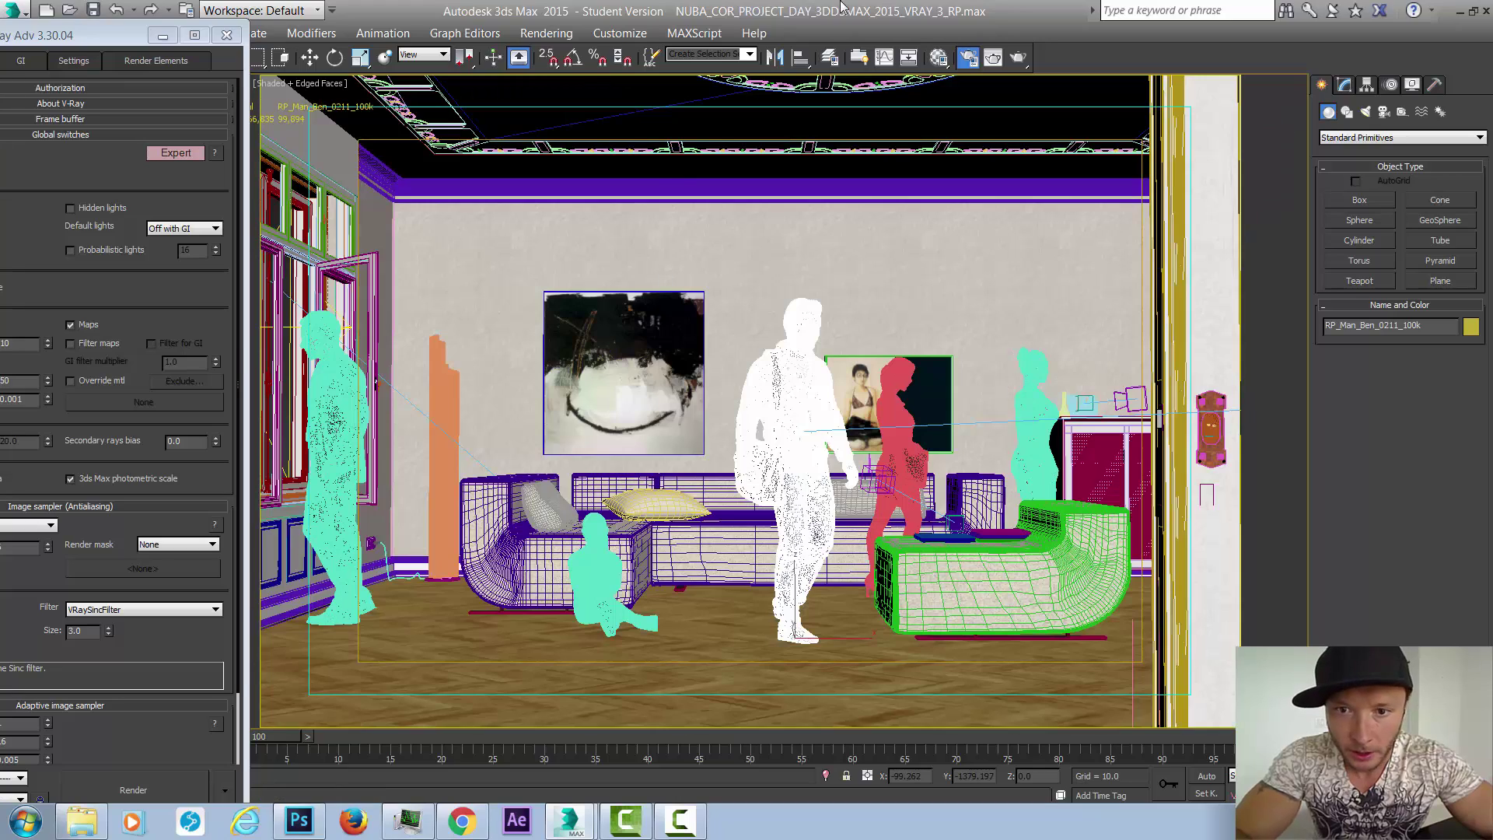
key("F4")
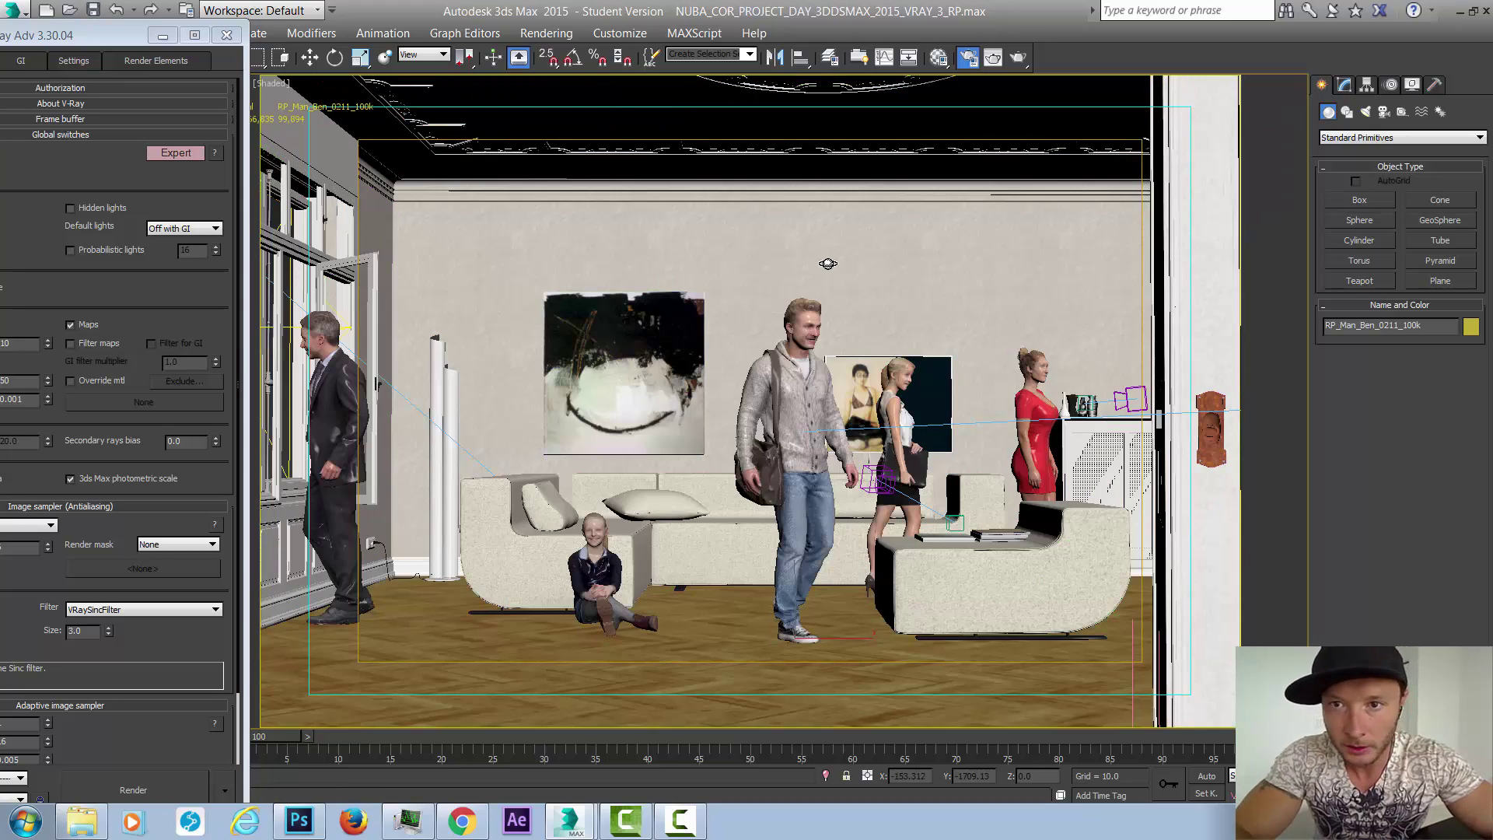
- Open the Material Editor and sample the material of the woman in the red dress into the sixth slot of the first row
left_click(938, 58)
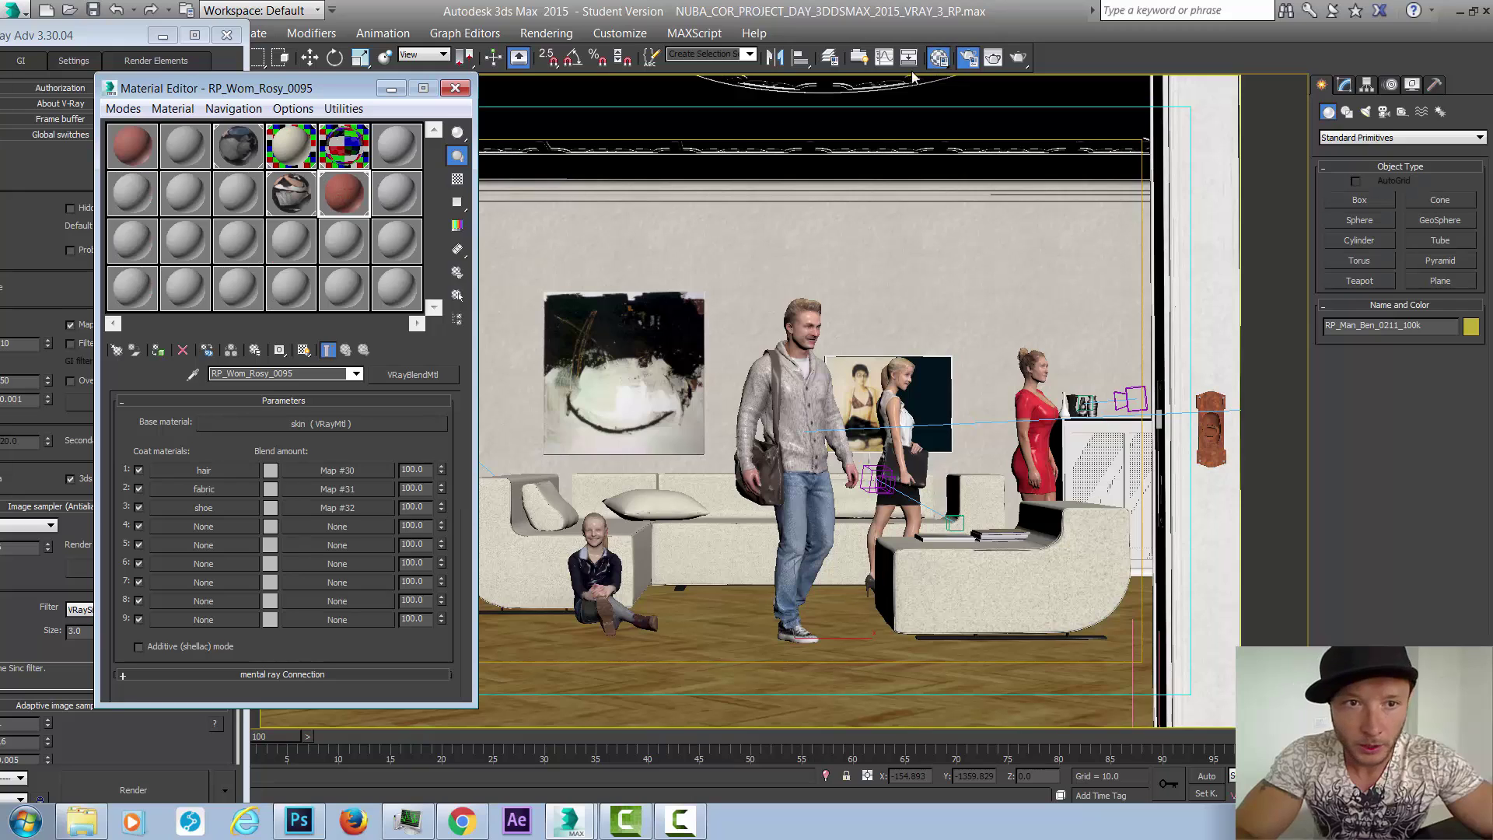
left_click(398, 146)
left_click(192, 377)
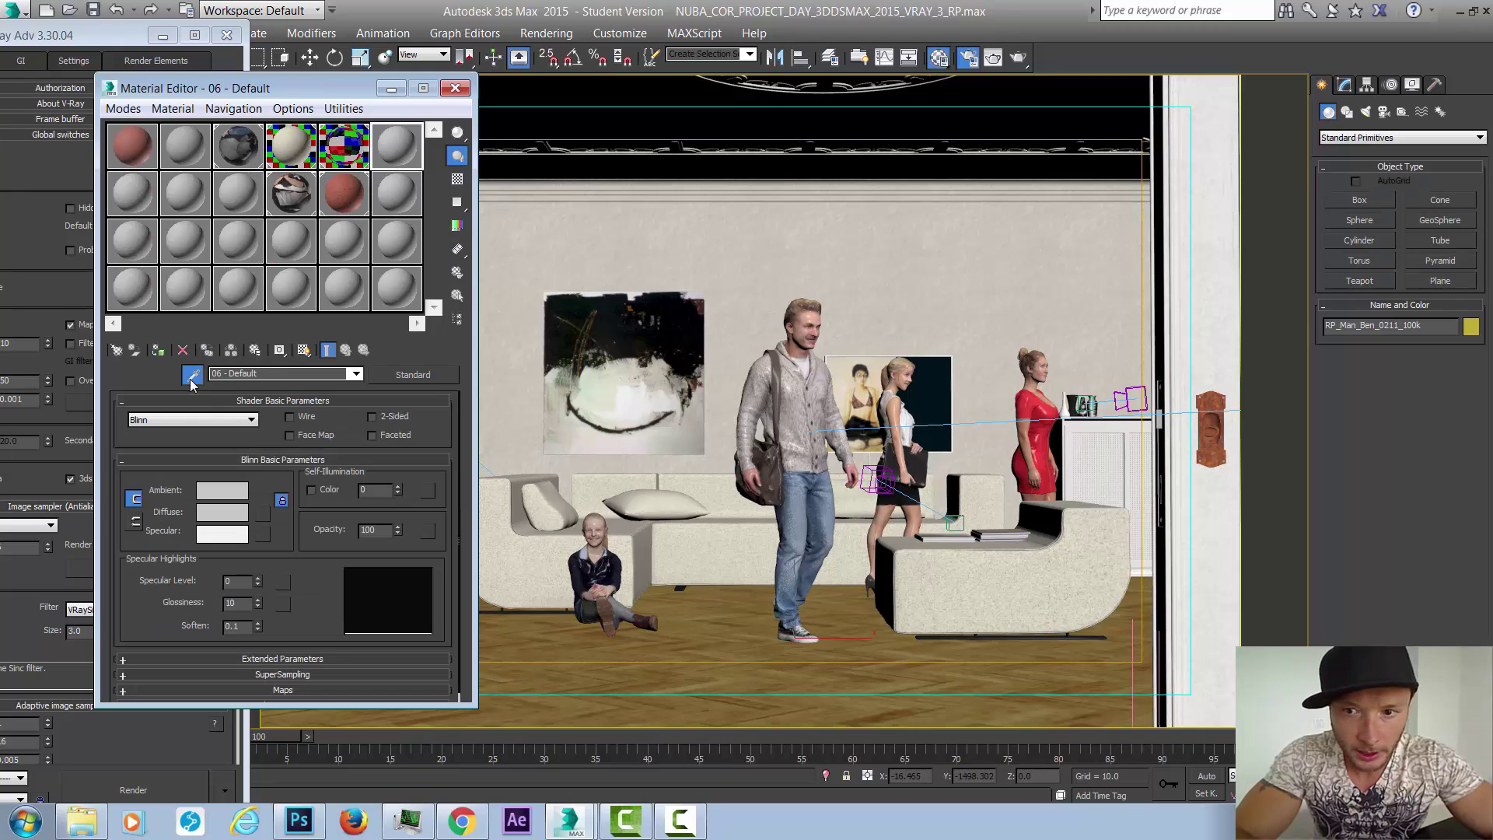
left_click(1013, 386)
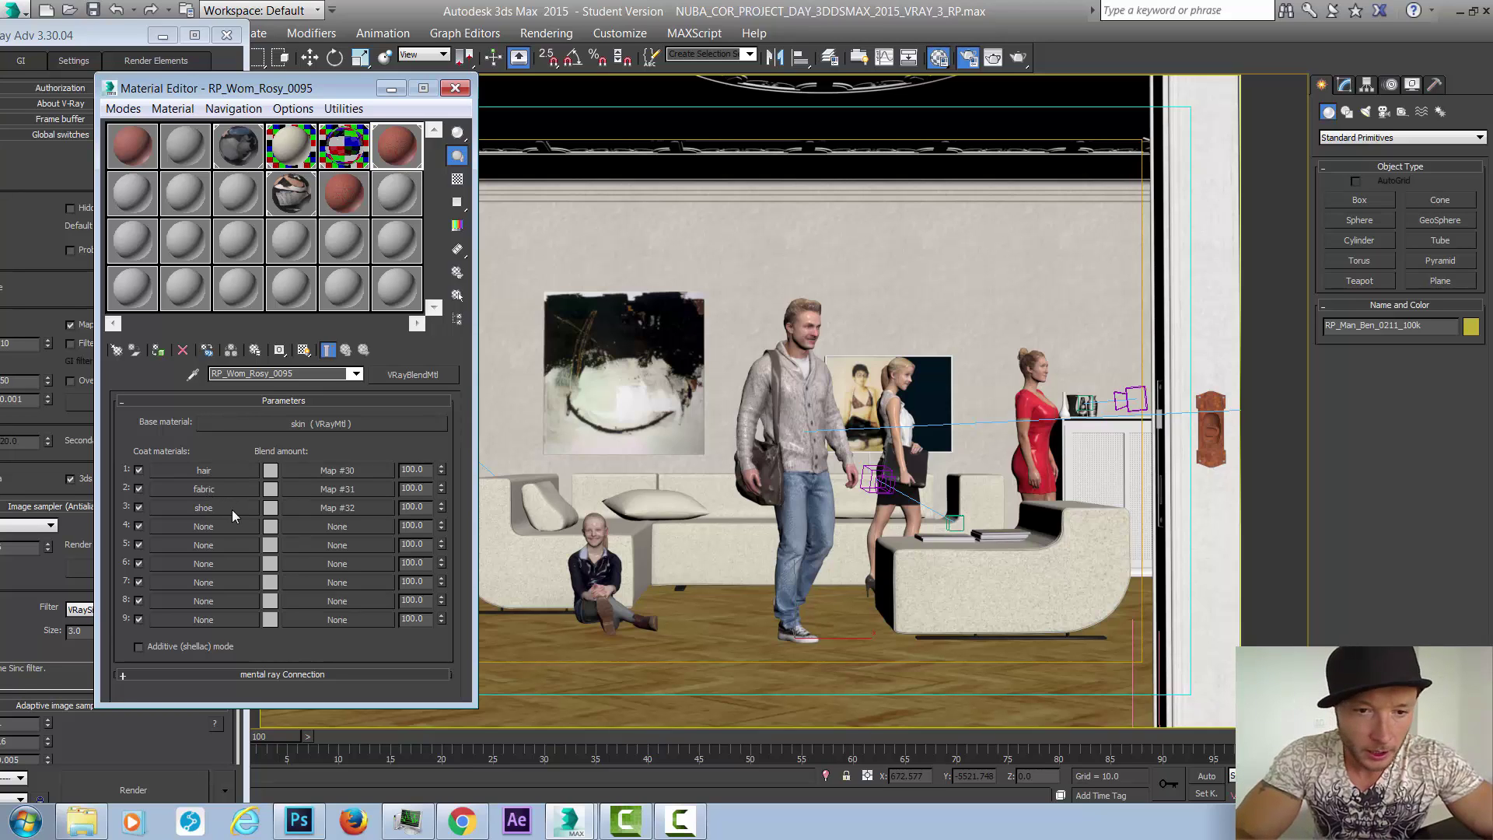
- Open the tex folder inside RP_Kid_Marie_0198_100k_3DMax and view the RP_Kid_Marie_0198_dif diffuse texture
left_click(81, 823)
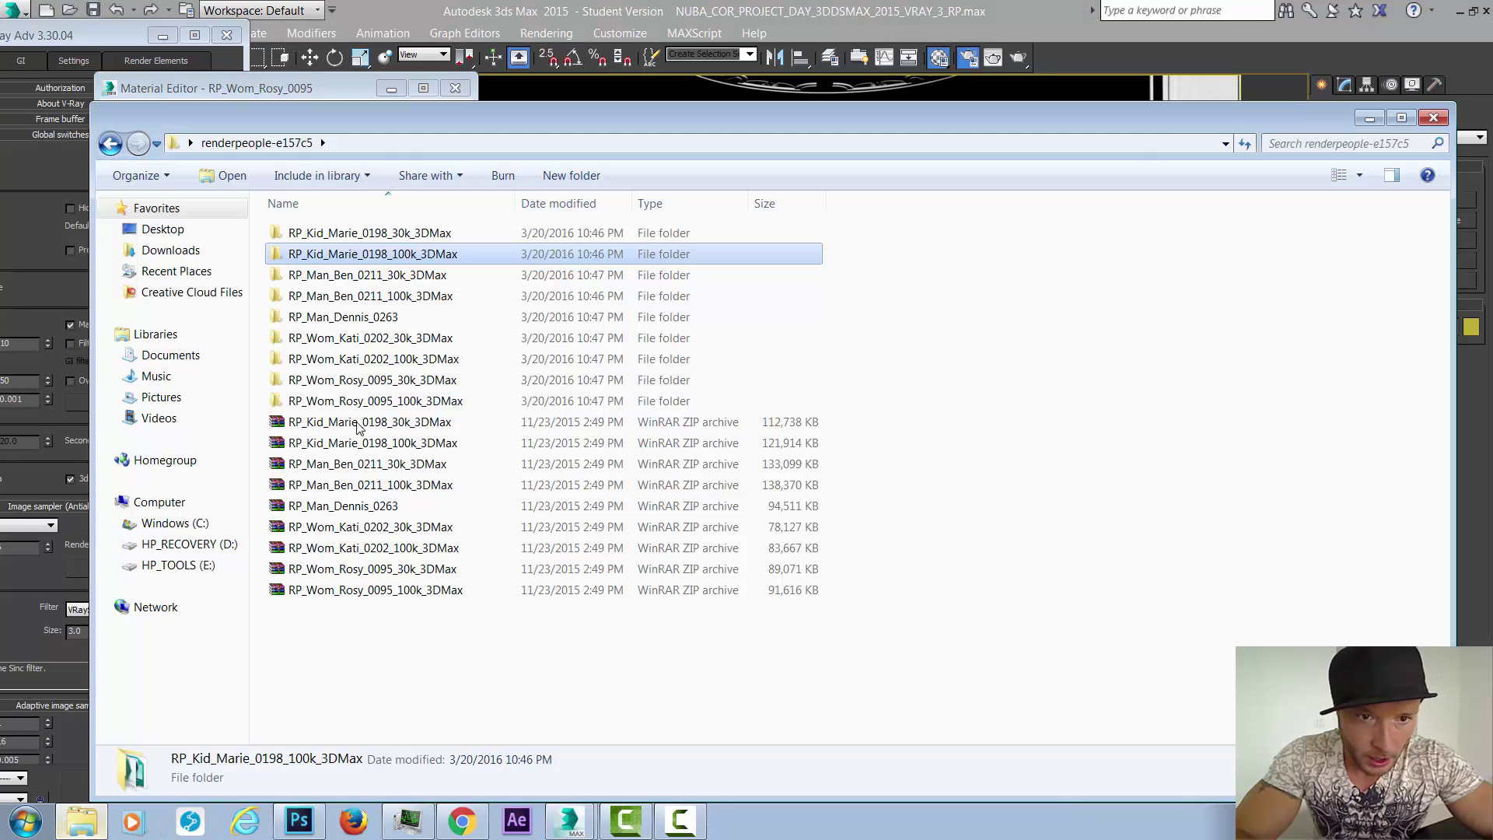
double_click(350, 255)
double_click(315, 232)
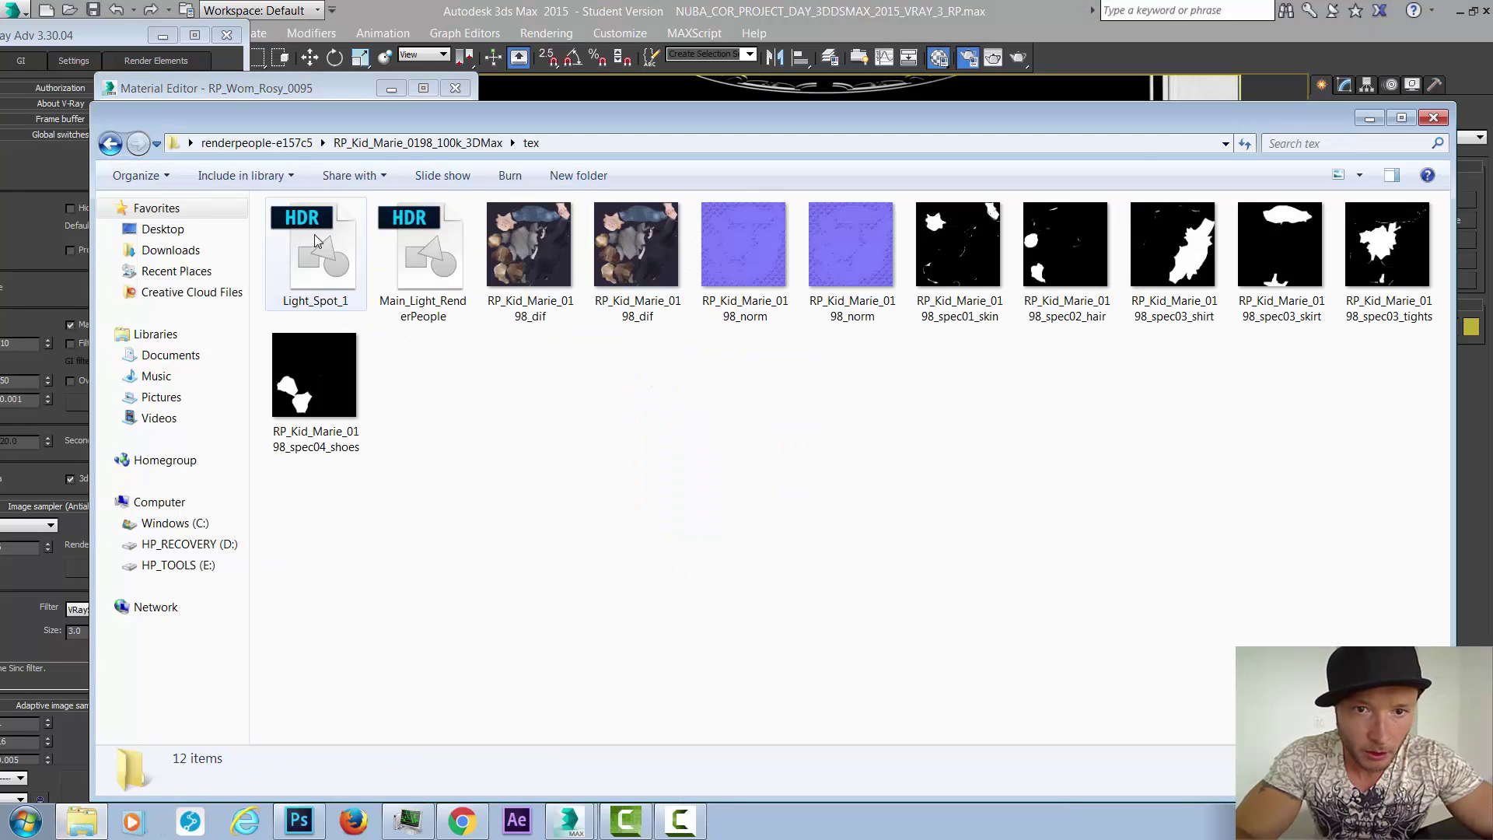
left_click(550, 250)
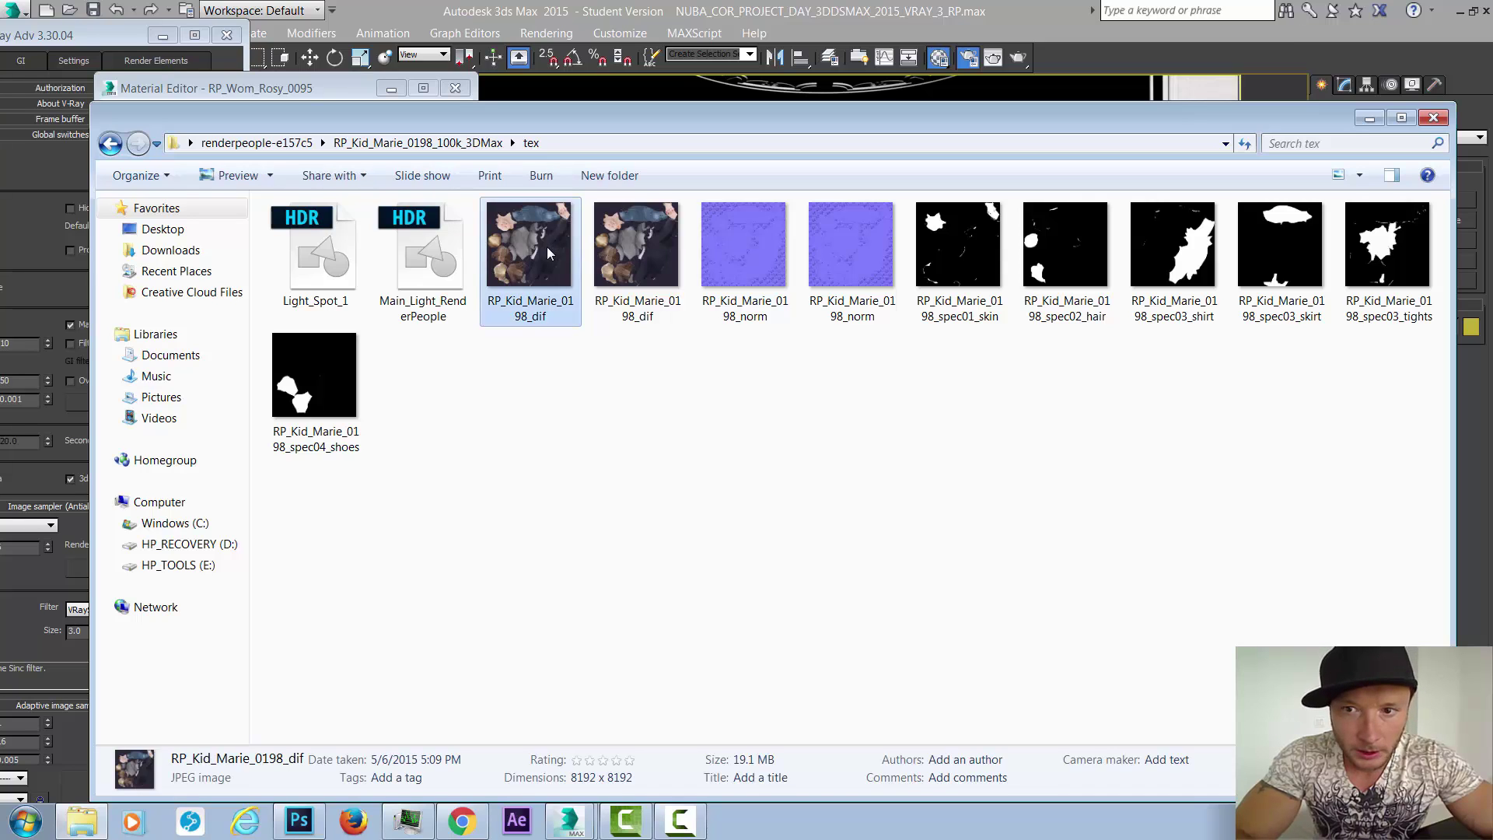
double_click(547, 246)
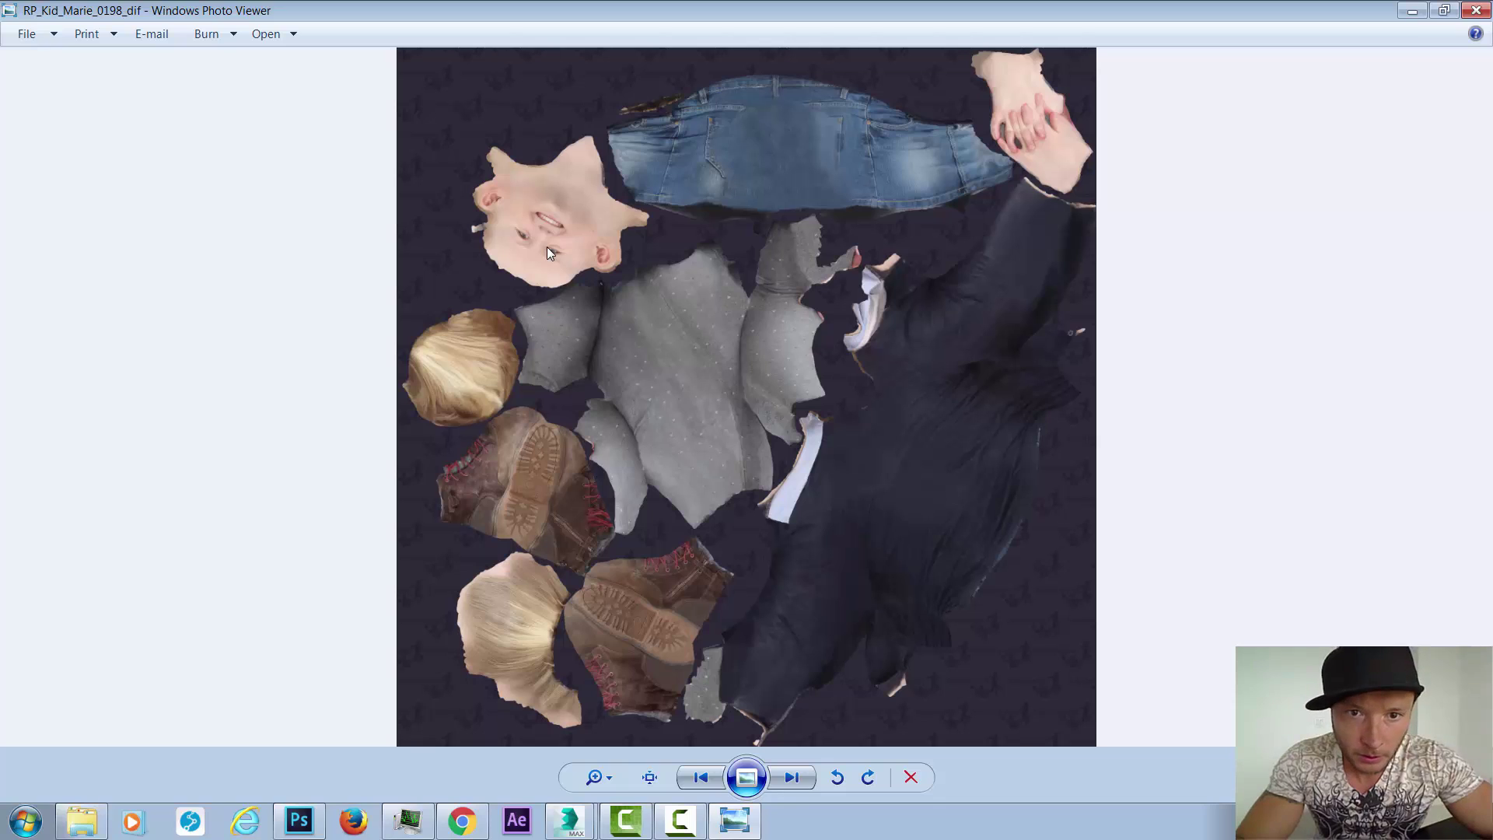
- Page through the remaining RP_Kid_Marie_0198 textures: the normal map and the skin, hair, shirt, skirt, tights and shoes specular masks
left_click(804, 782)
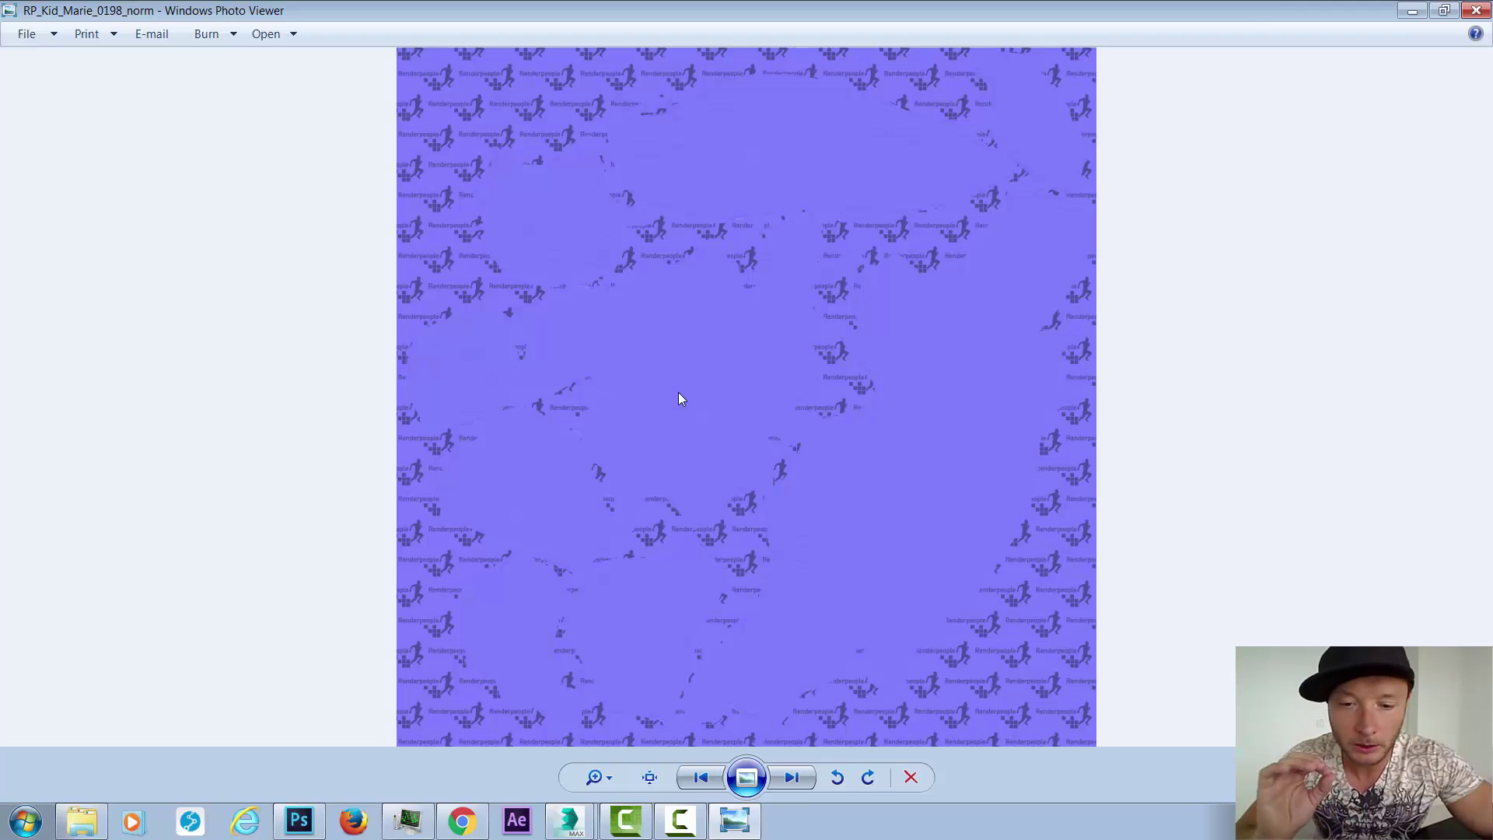
left_click(781, 781)
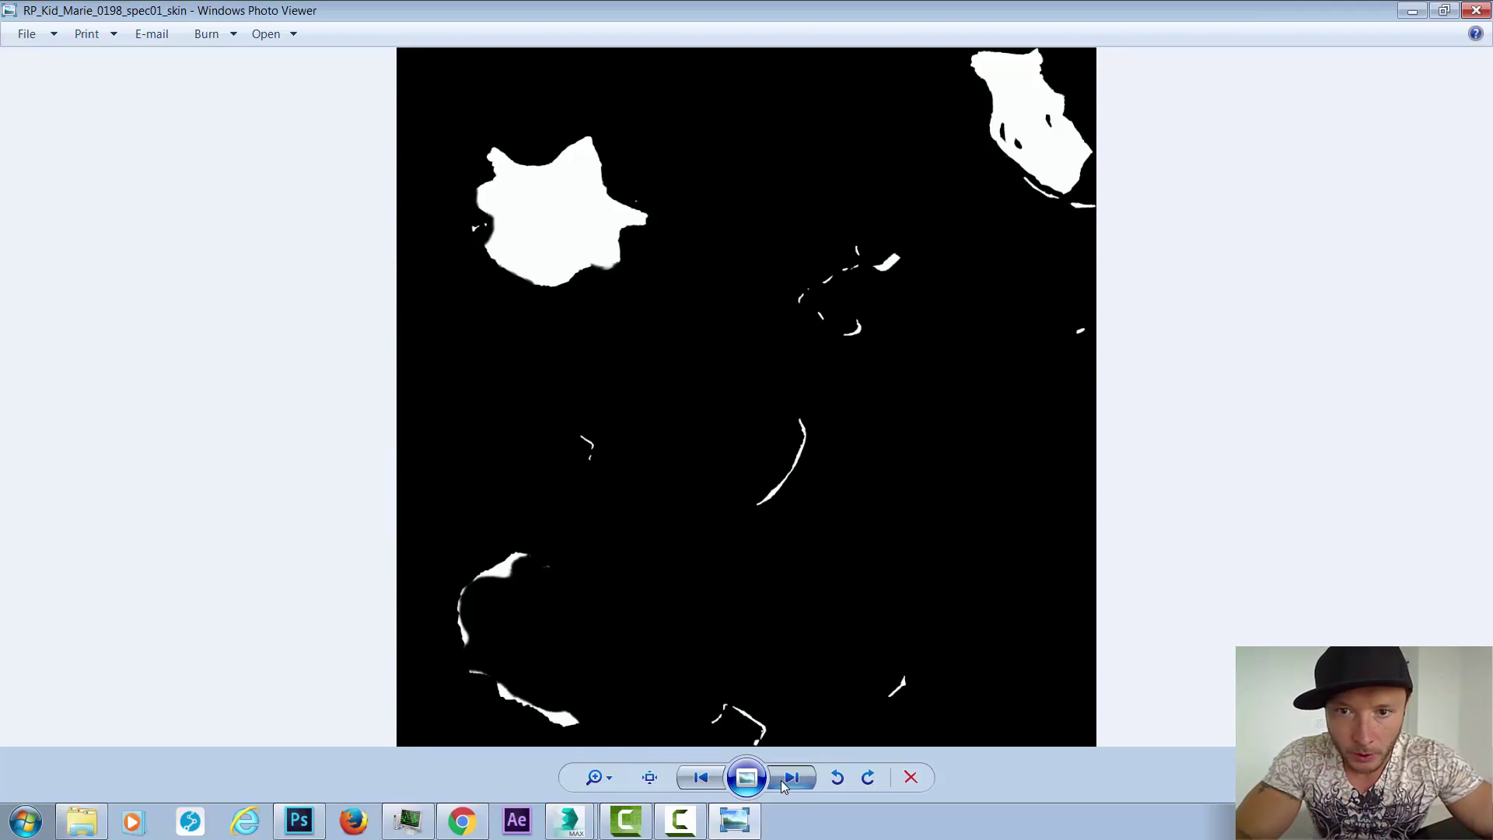
left_click(781, 781)
left_click(781, 781)
left_click(781, 781)
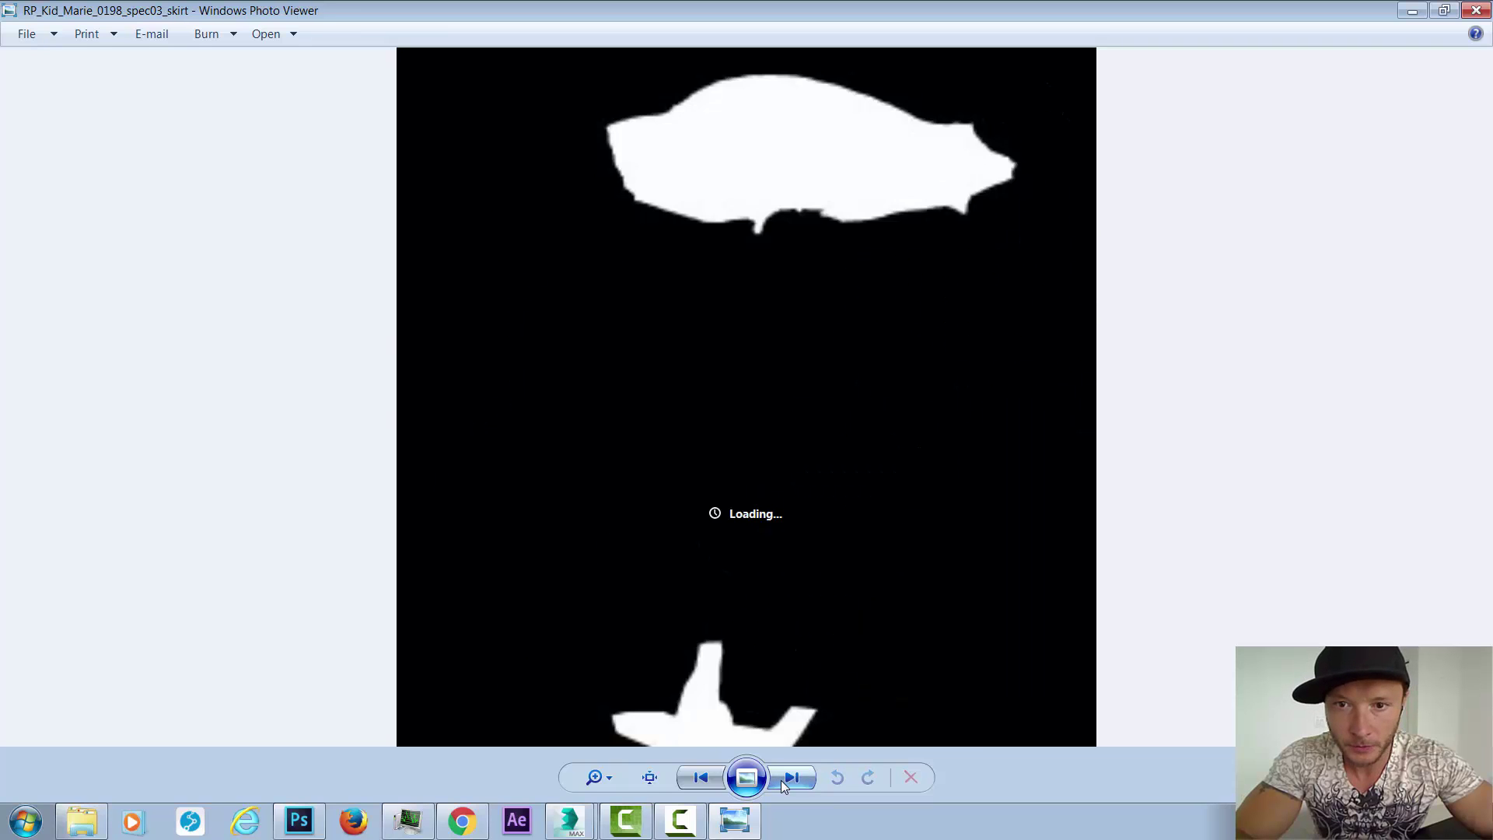
left_click(781, 780)
left_click(781, 781)
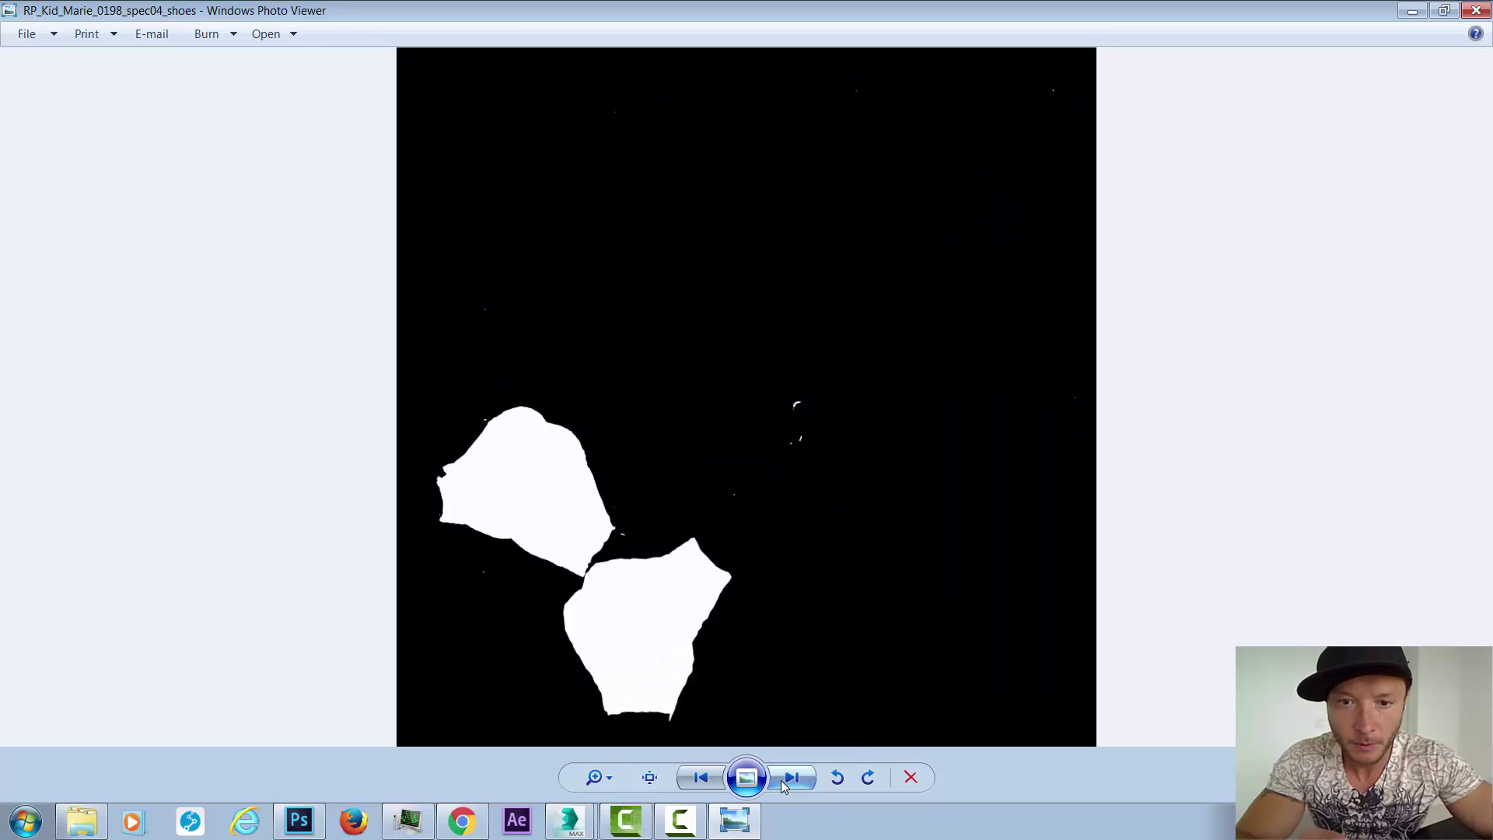
left_click(781, 780)
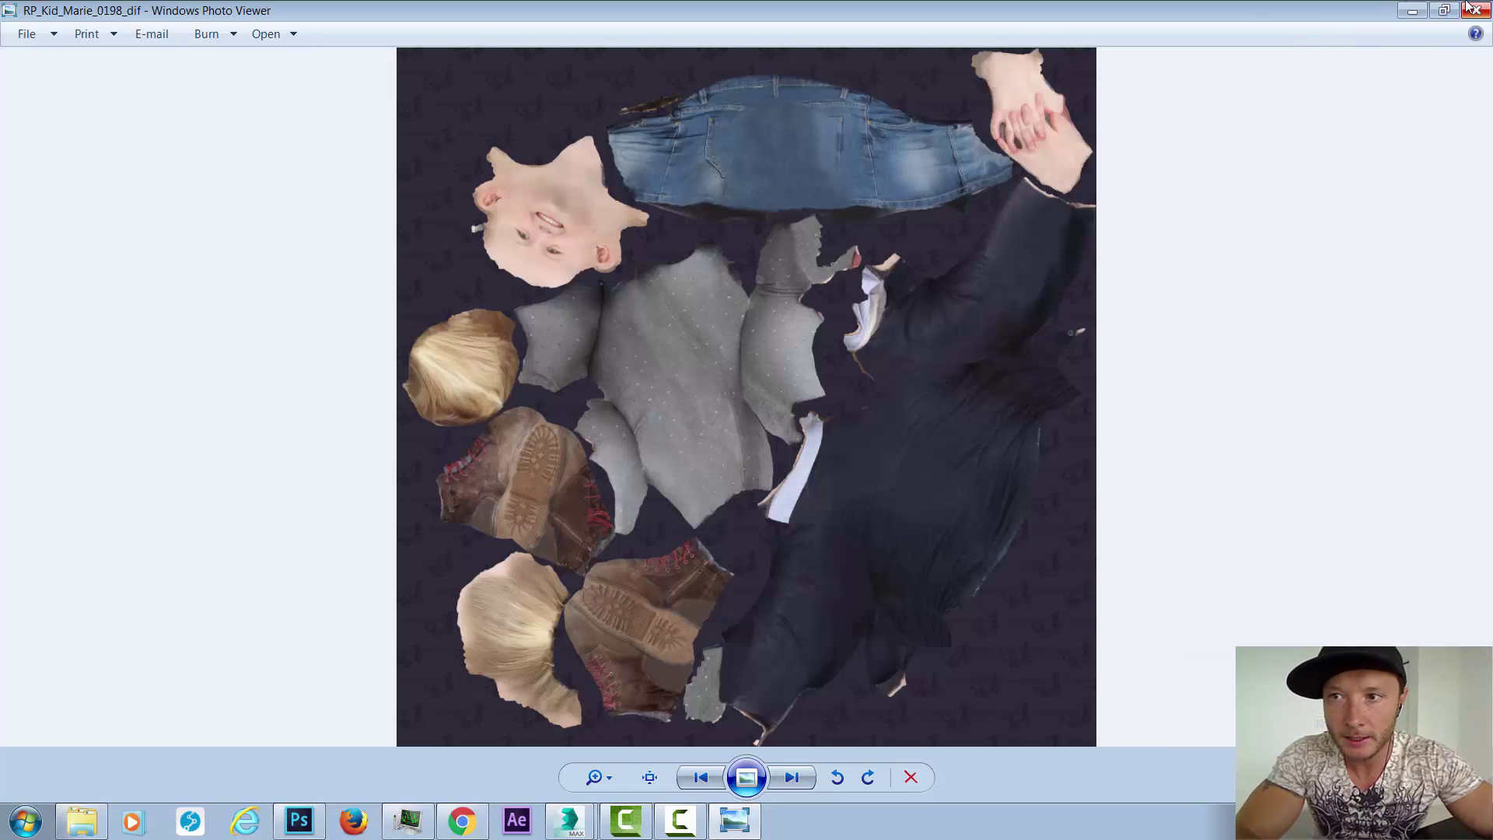
left_click(1412, 11)
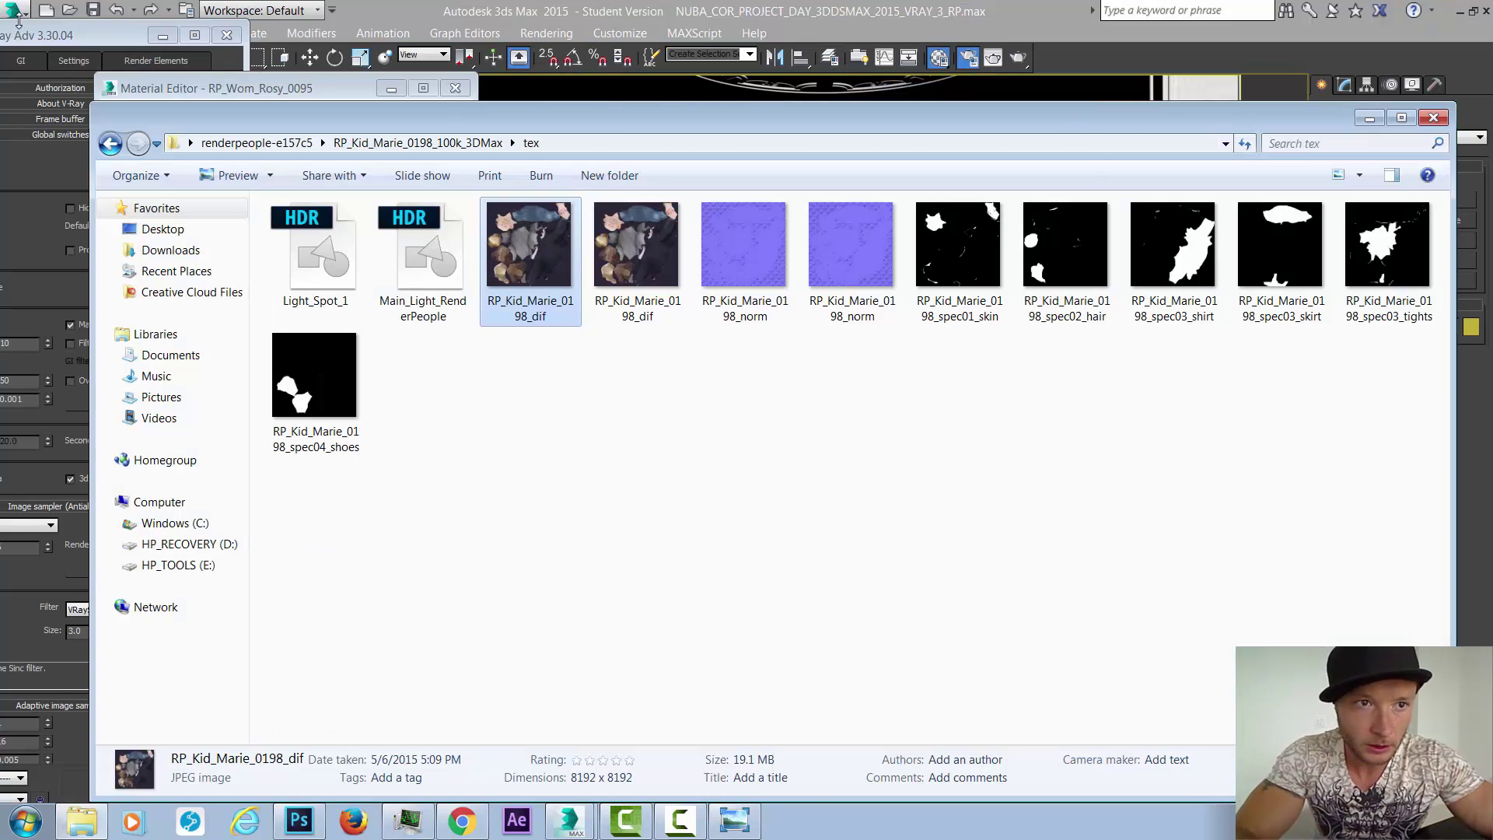
- In the RP_Wom_Rosy_0095 blend material, view the fabric coat's diffuse bitmap RP_Wom_Rosy_0095_dif.tif and return to the blend parameters
left_click(278, 92)
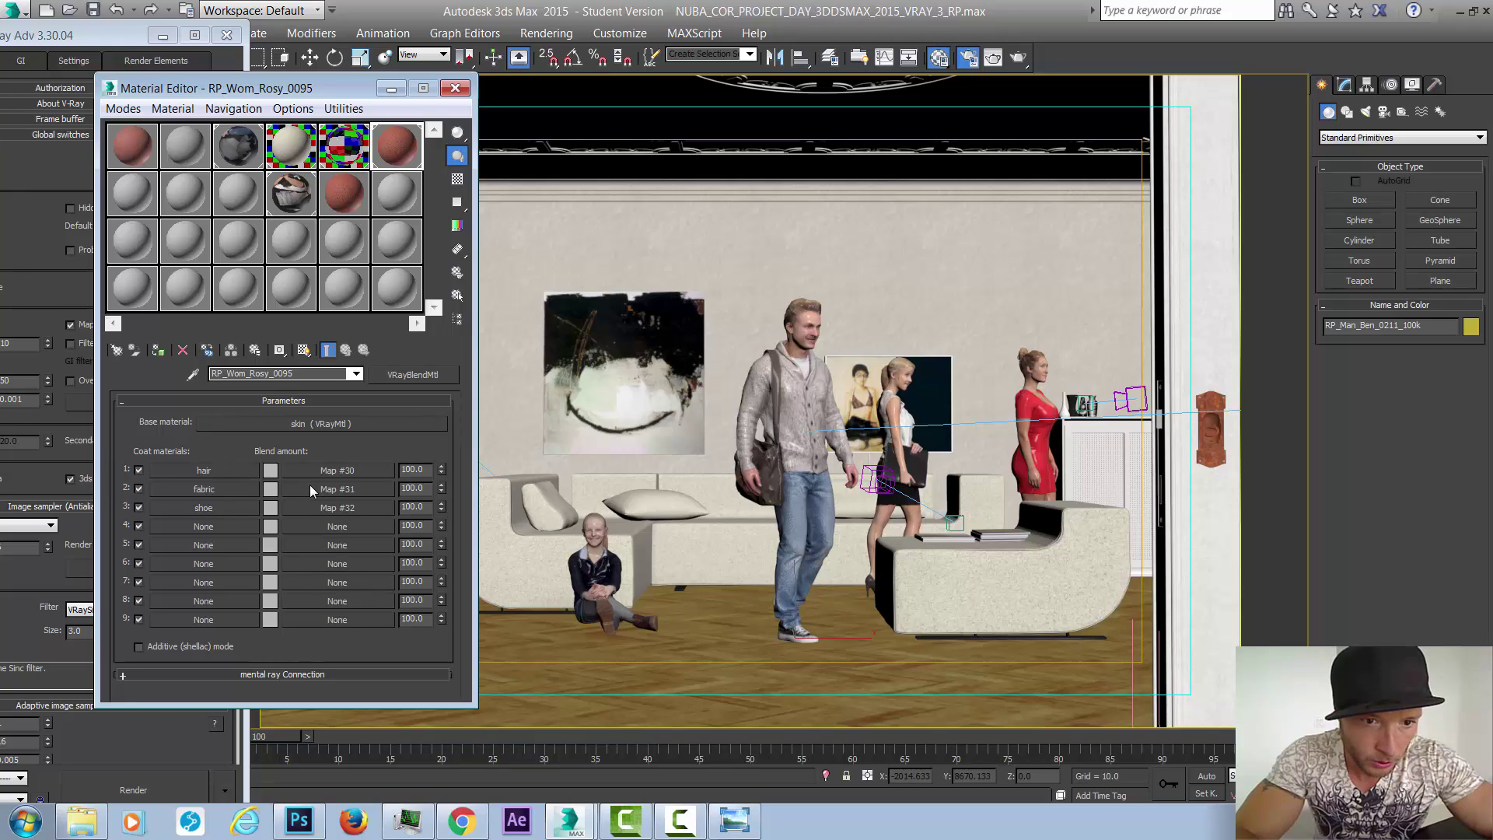
left_click(221, 488)
scroll(222, 489, "down", 10)
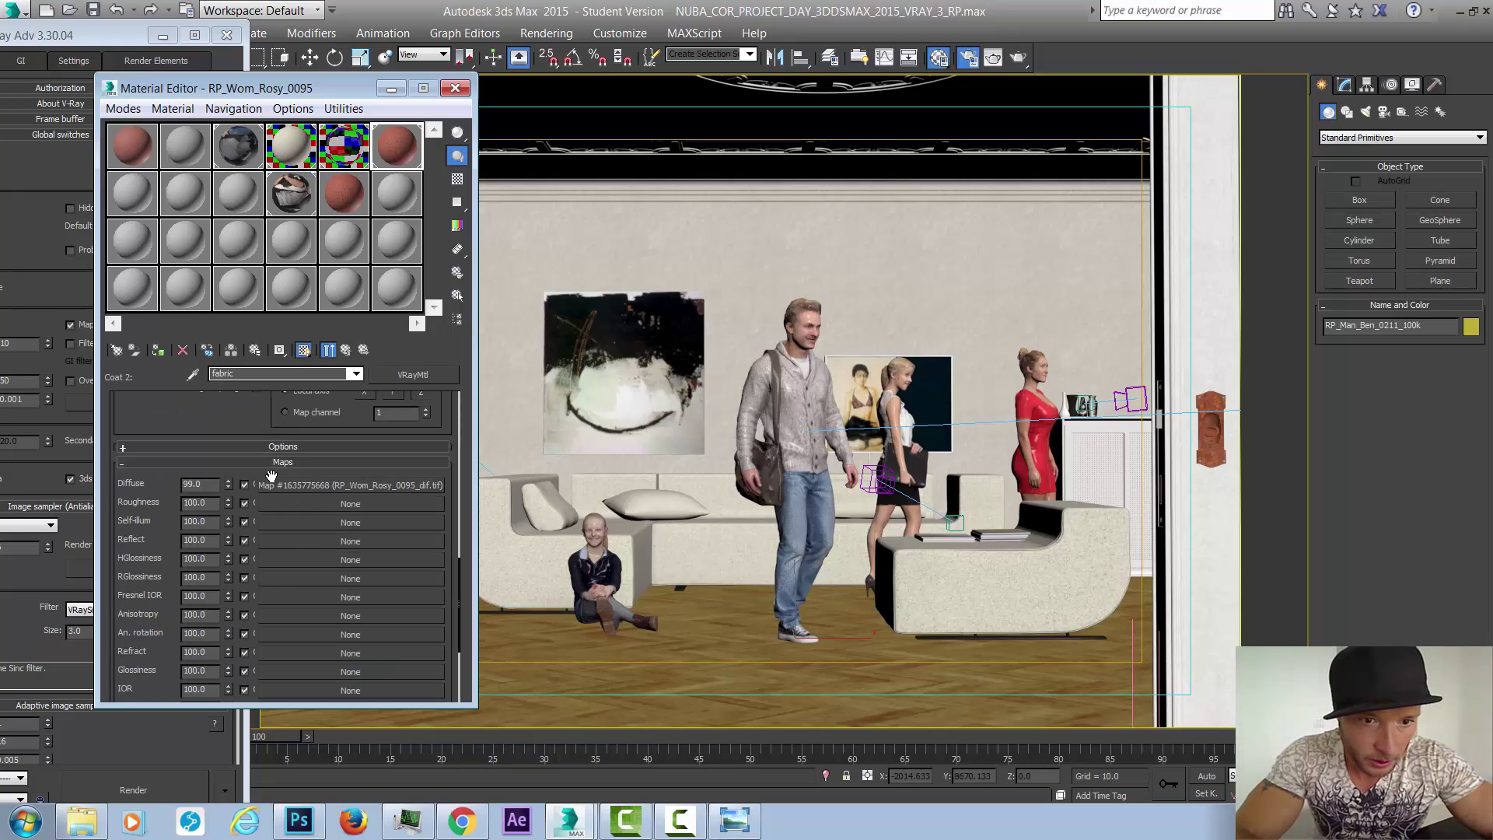
left_click_drag(347, 487, 350, 494)
left_click(349, 490)
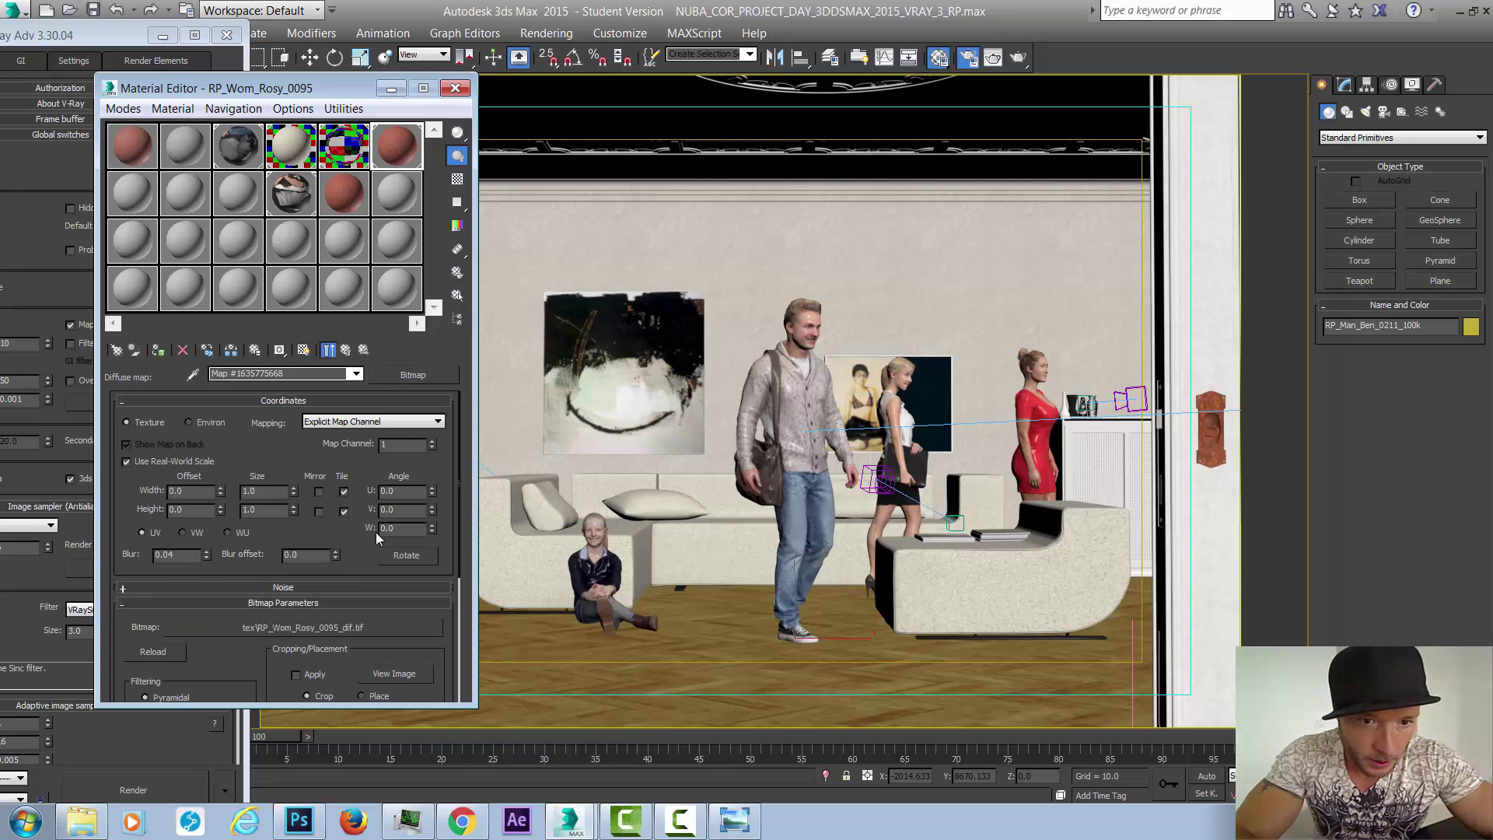
left_click(399, 675)
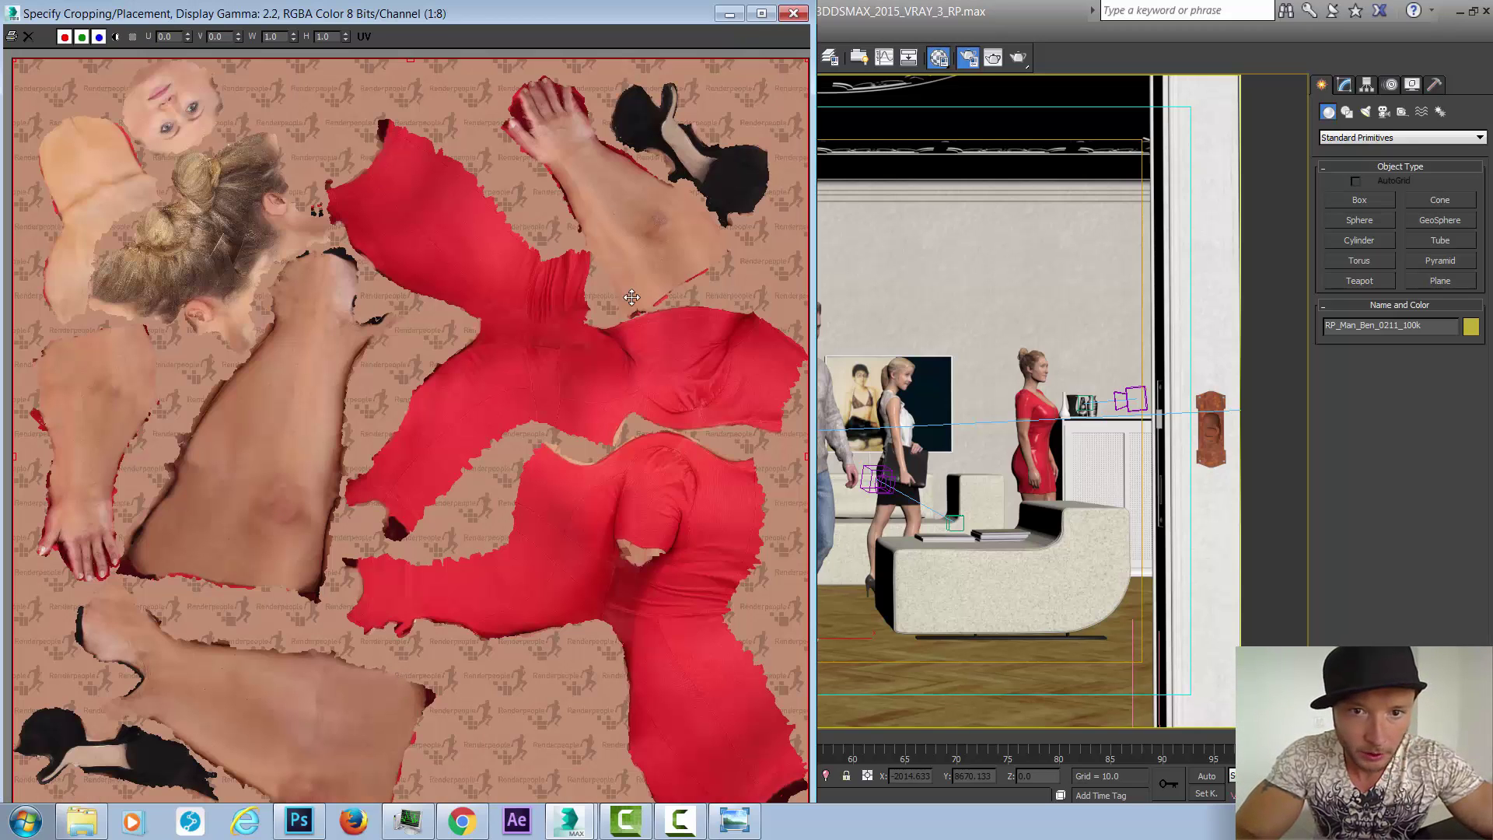
left_click(794, 13)
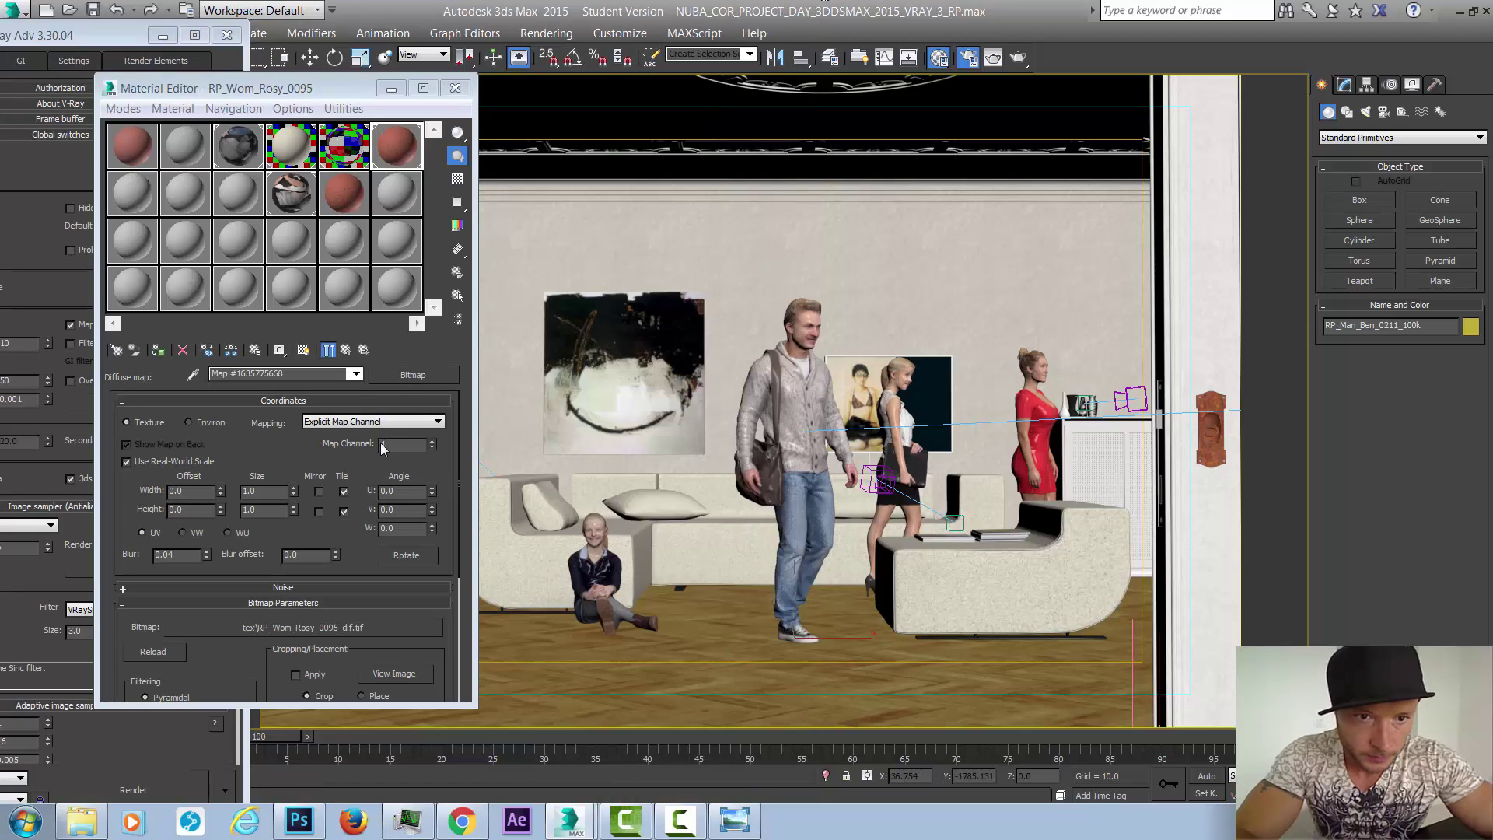
left_click(350, 350)
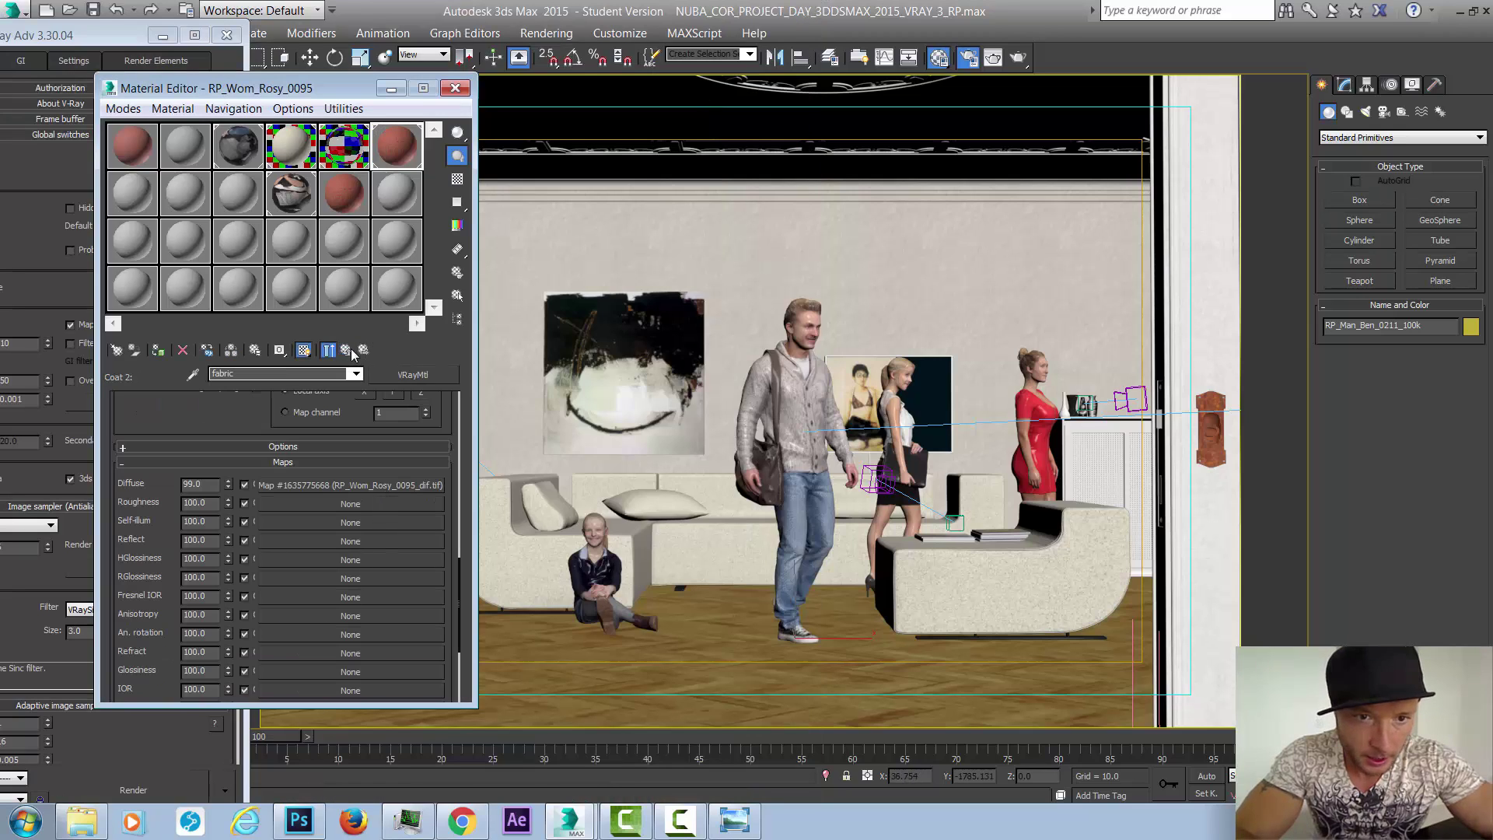
left_click(351, 350)
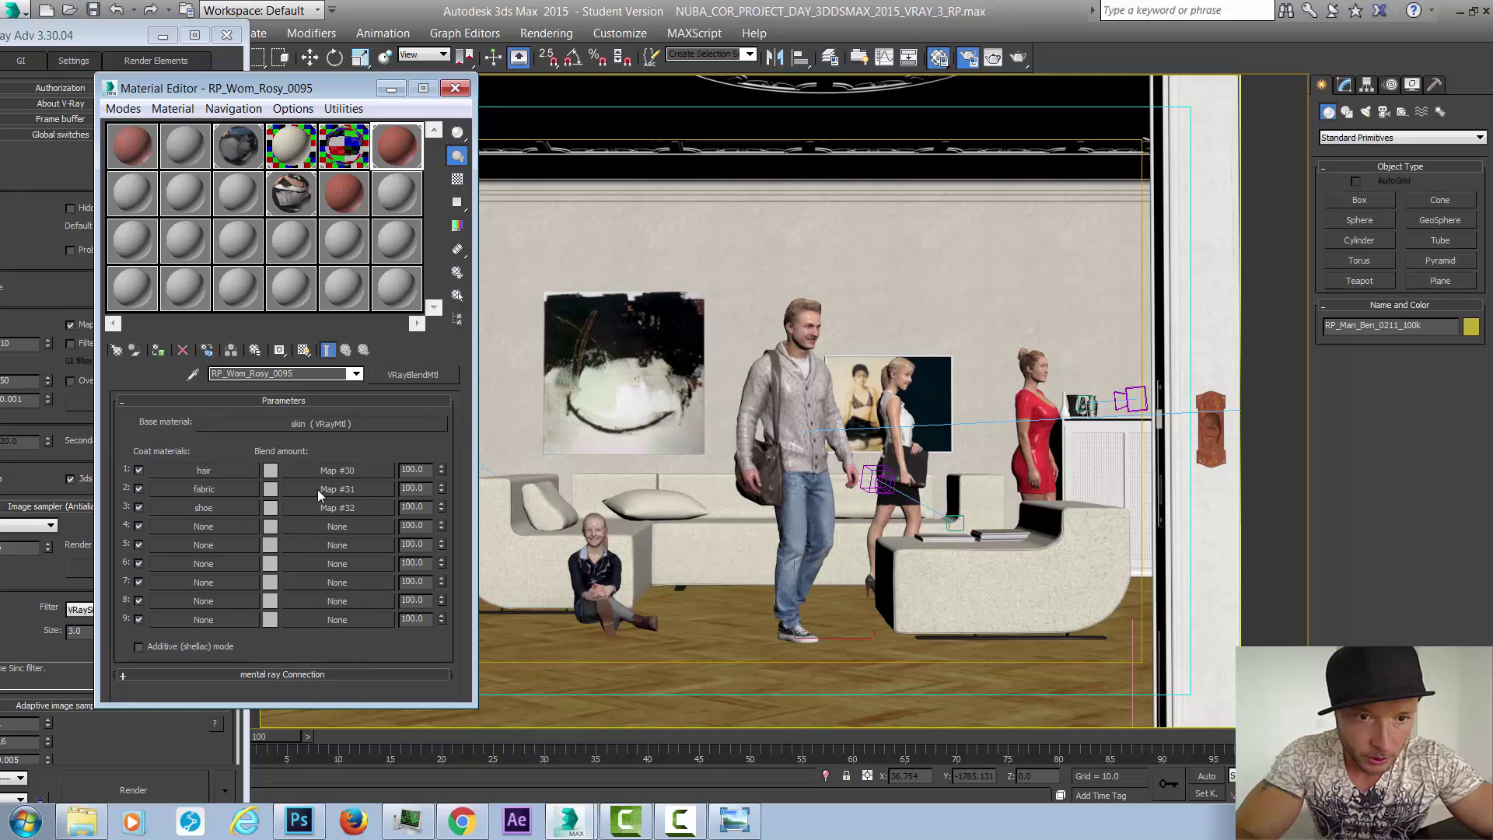
- View the fabric coat's blend mask image, RP_Wom_Rosy_0095_spec03_fabric.tif, and return to the blend parameters
left_click(318, 489)
left_click(381, 675)
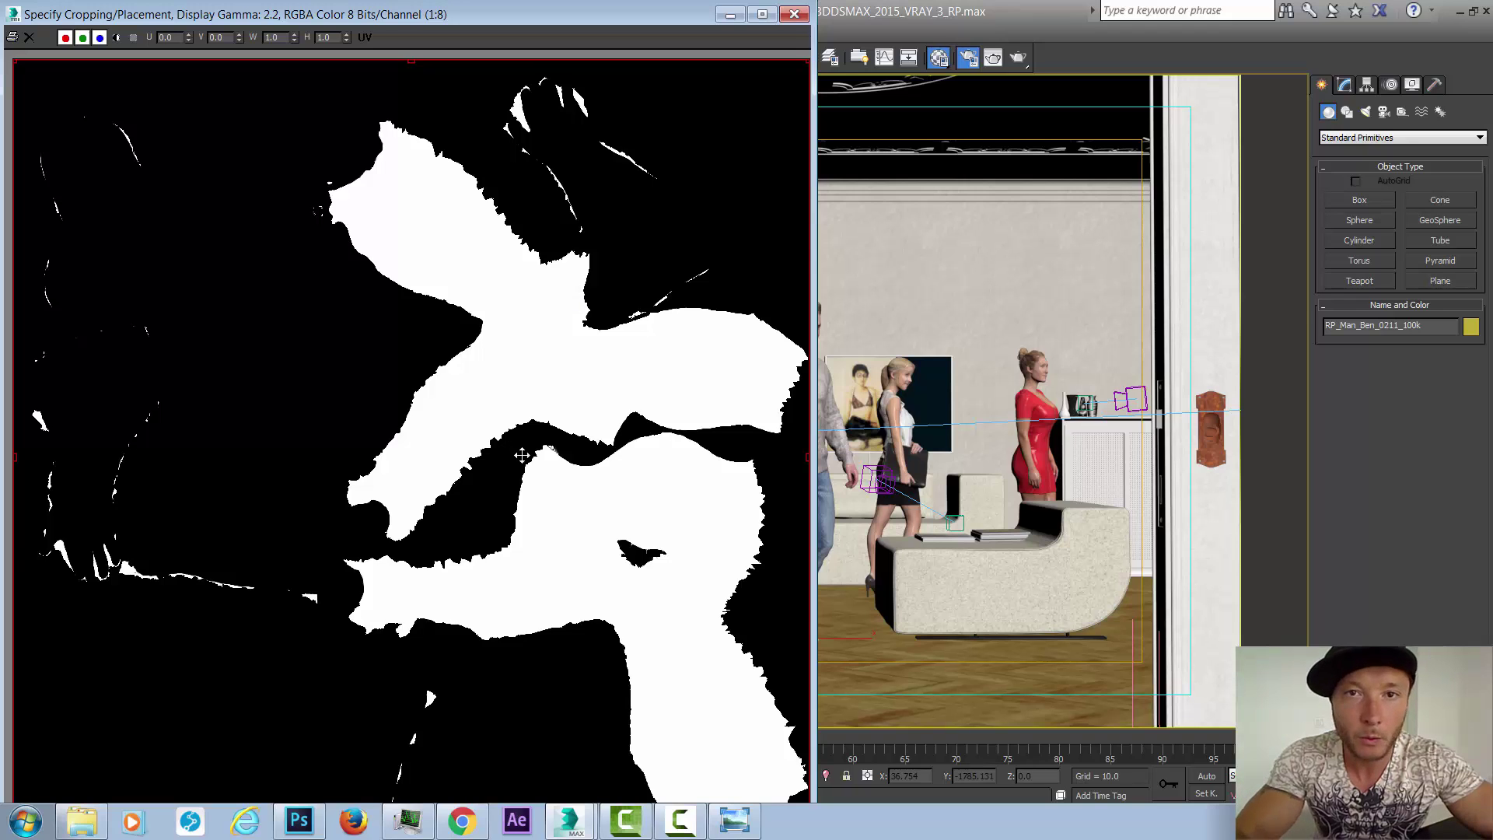
left_click(731, 16)
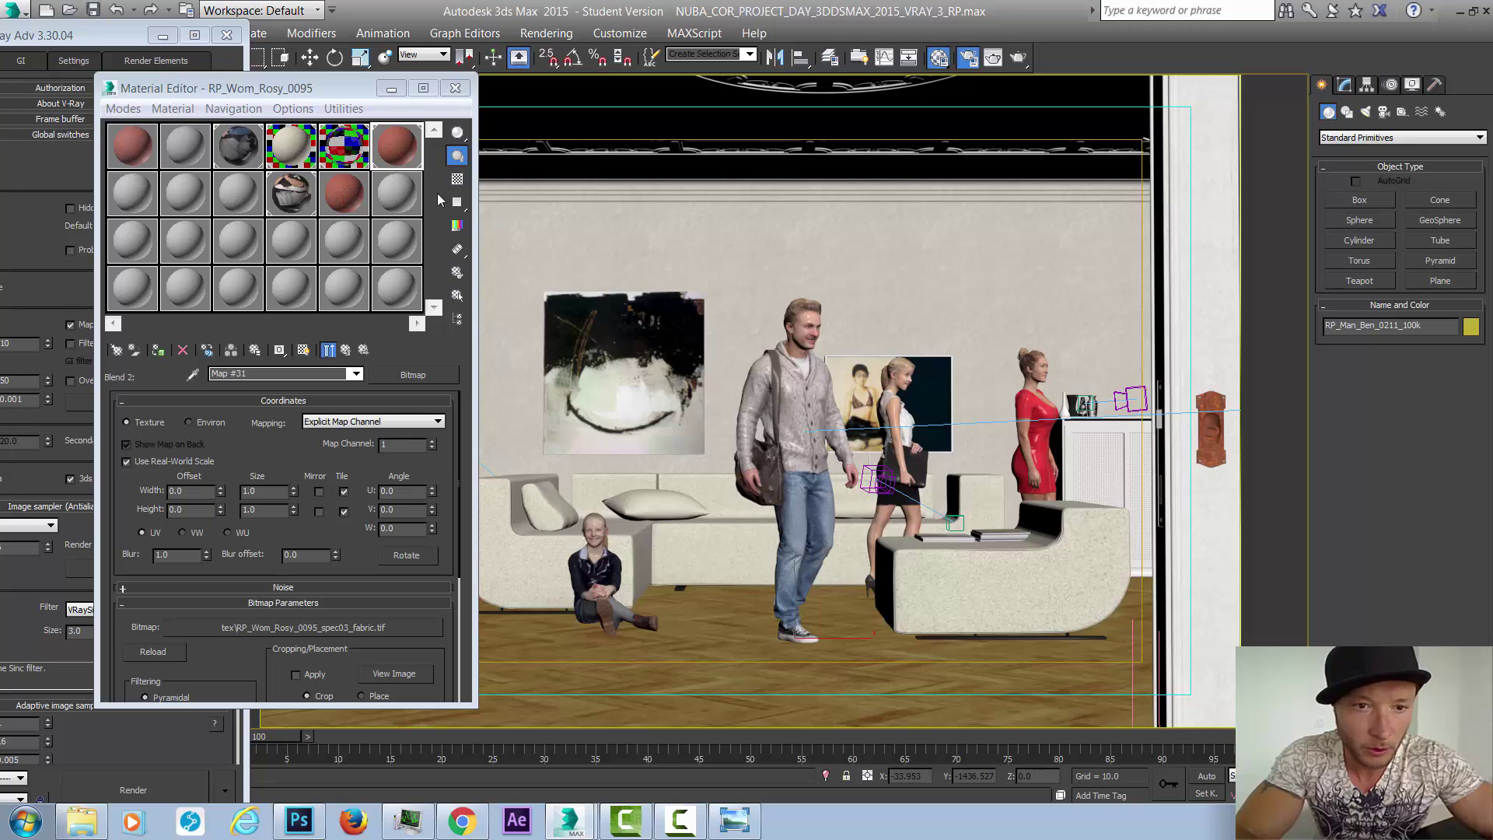
left_click(347, 351)
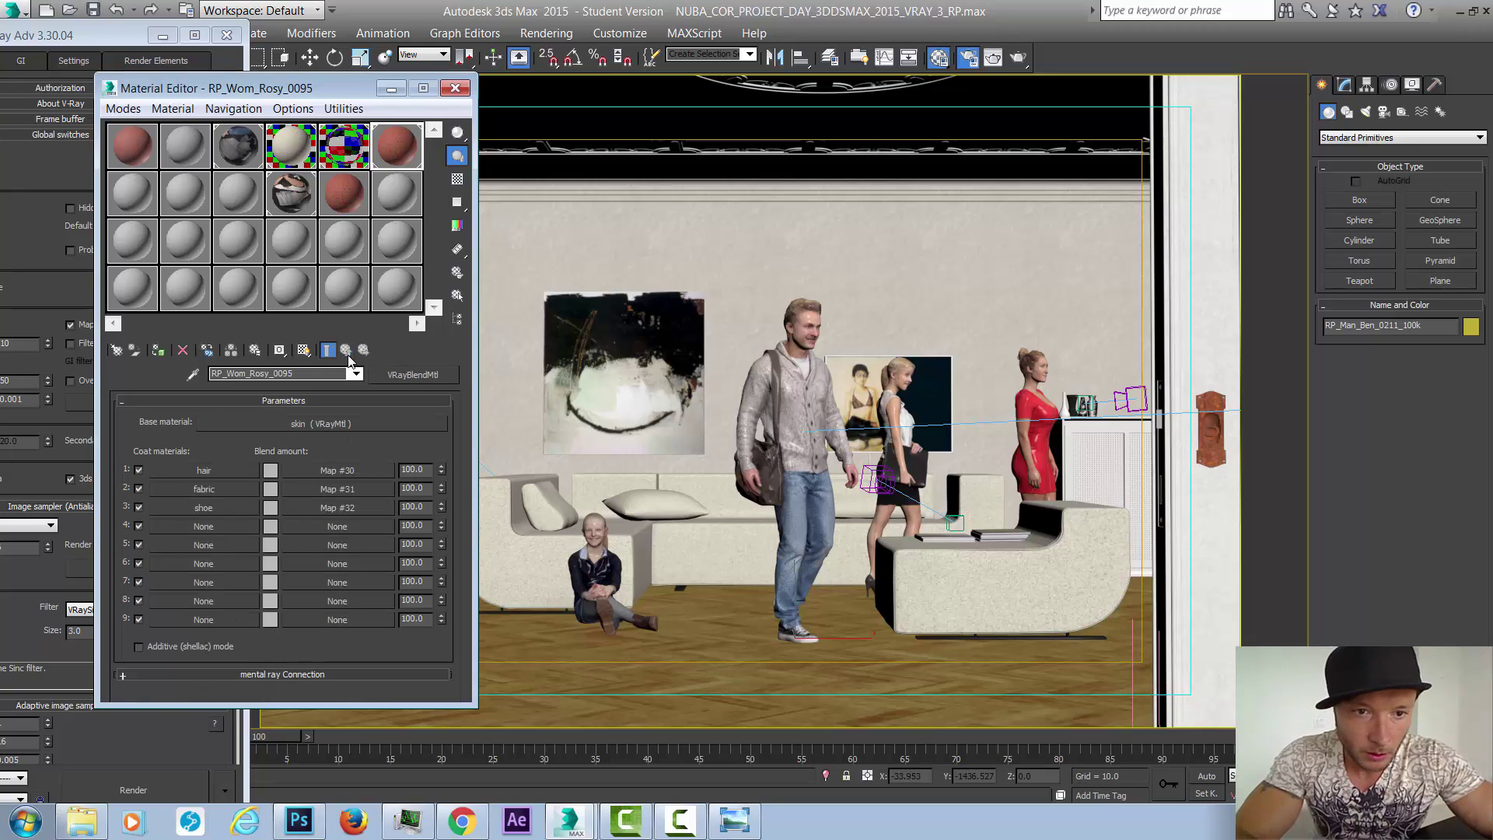
- Replace the fabric coat's diffuse bitmap with a Color Correction map, keeping the old map as a sub-map
left_click(204, 490)
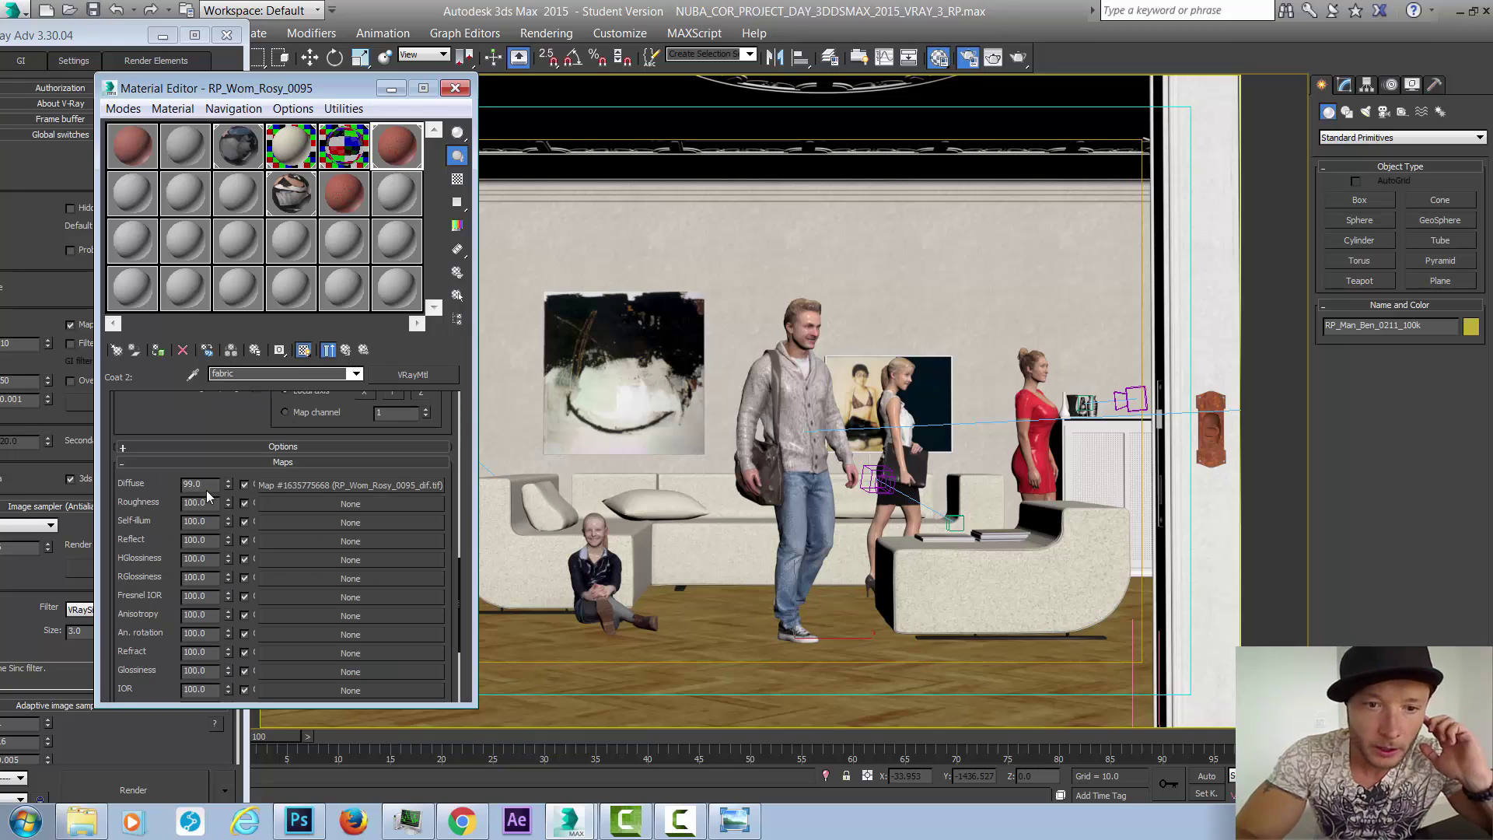
left_click(310, 486)
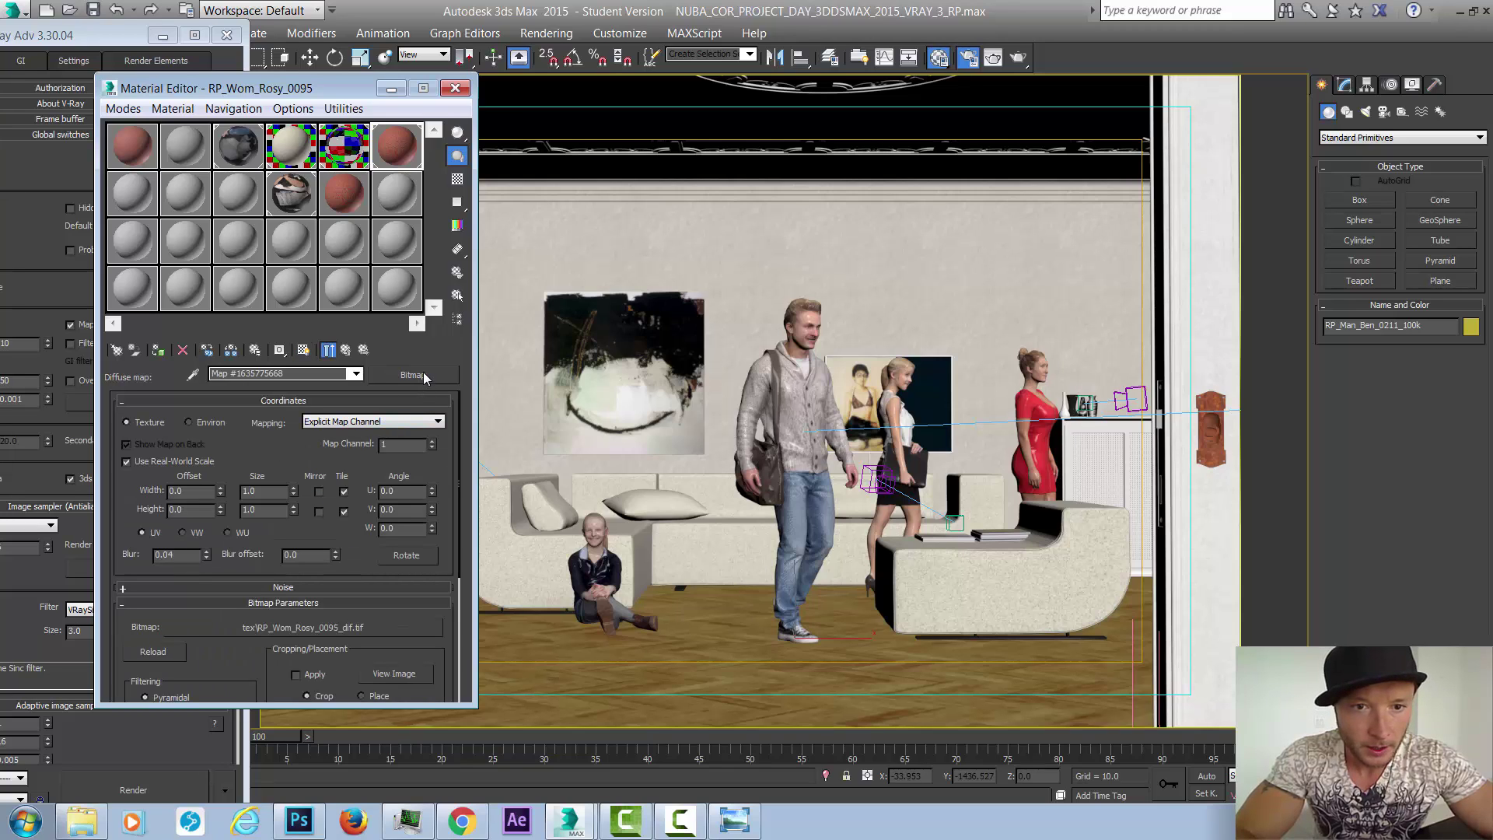
left_click(424, 376)
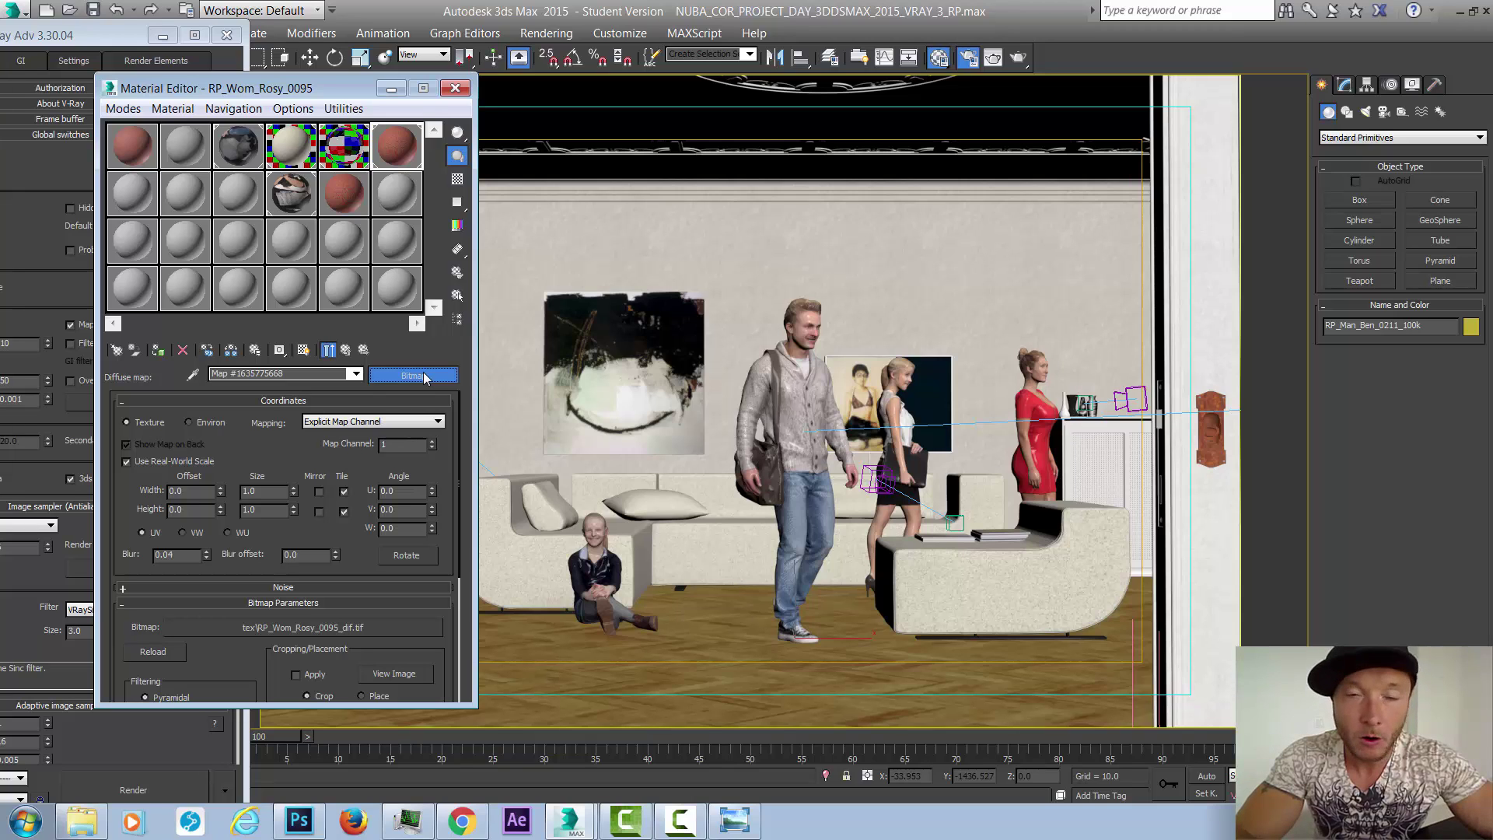
left_click(424, 376)
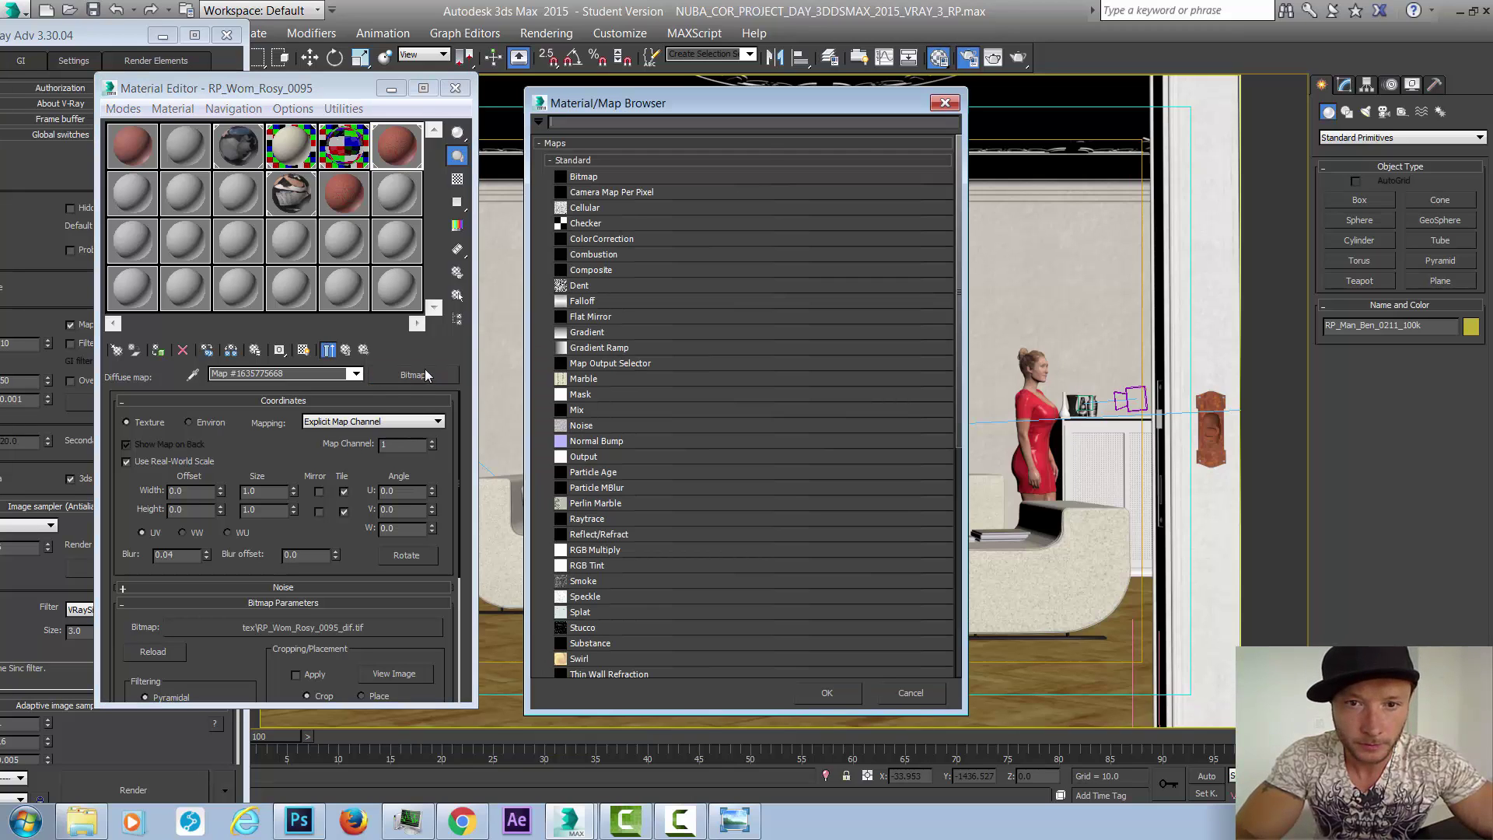
double_click(627, 241)
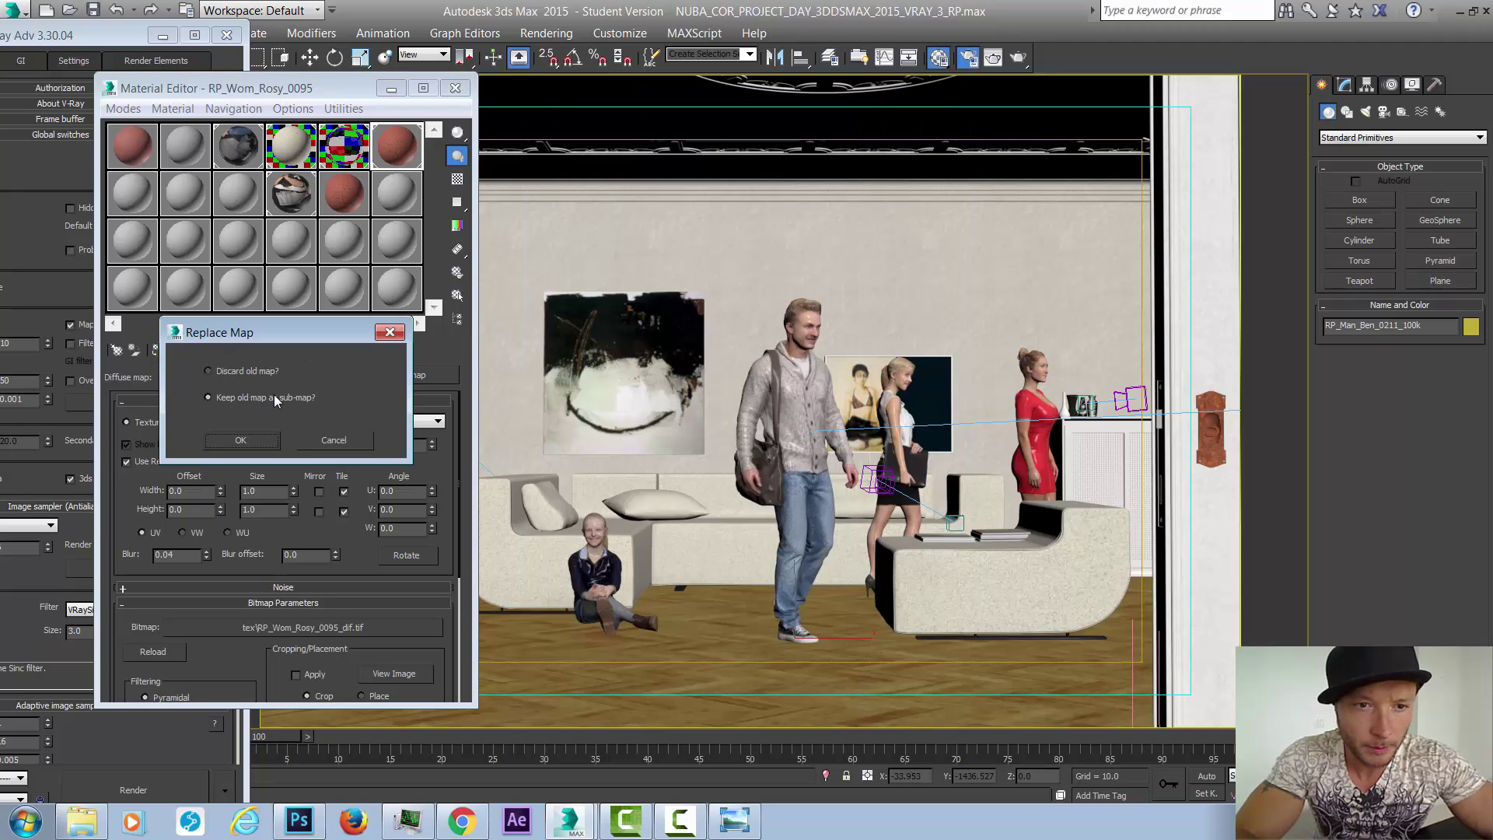
left_click(241, 440)
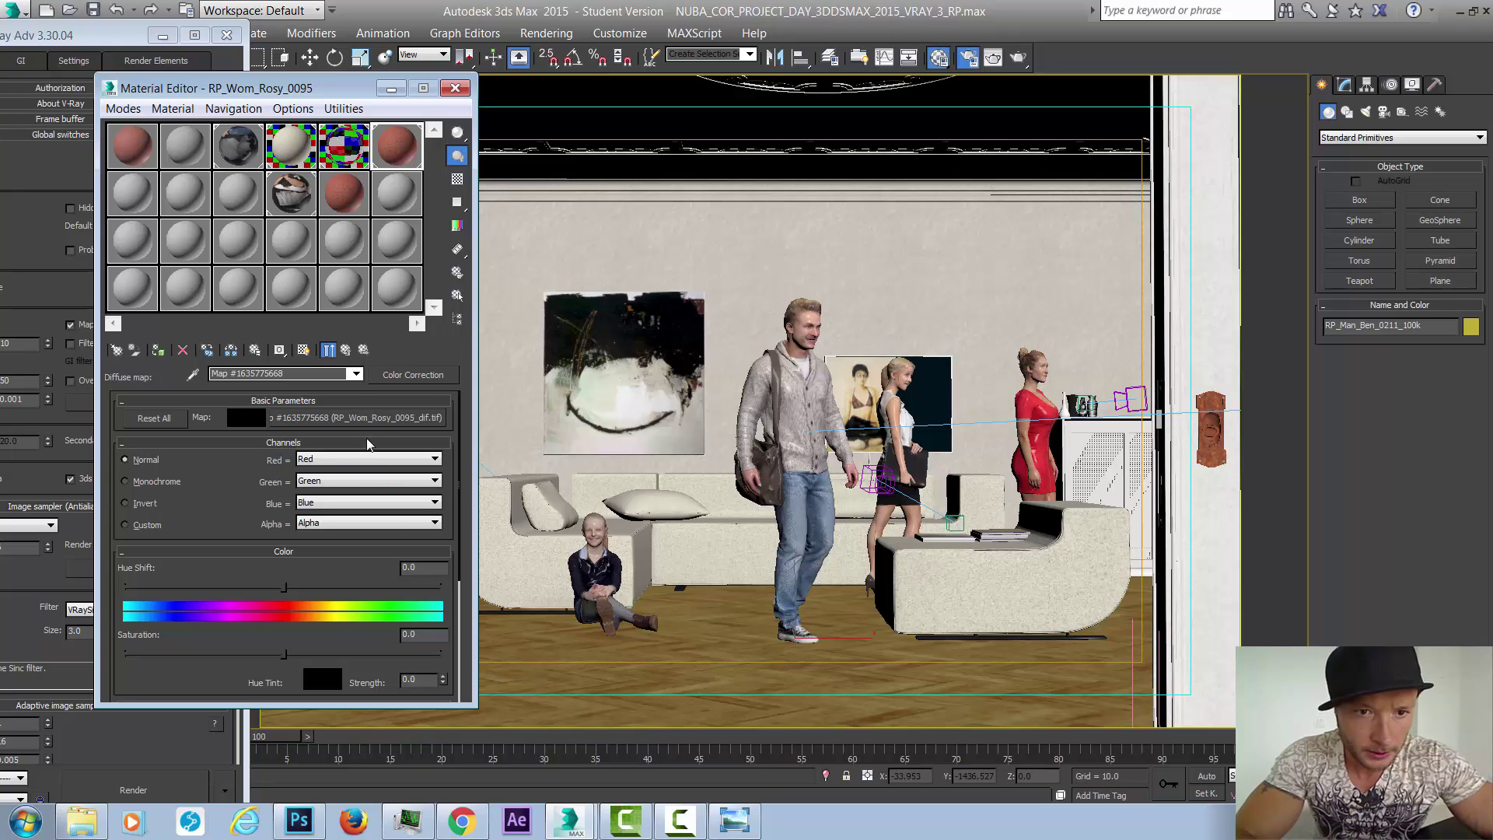
- Check the diffuse maps of the skin base material and the hair coat for the instanced Color Correction
left_click(346, 351)
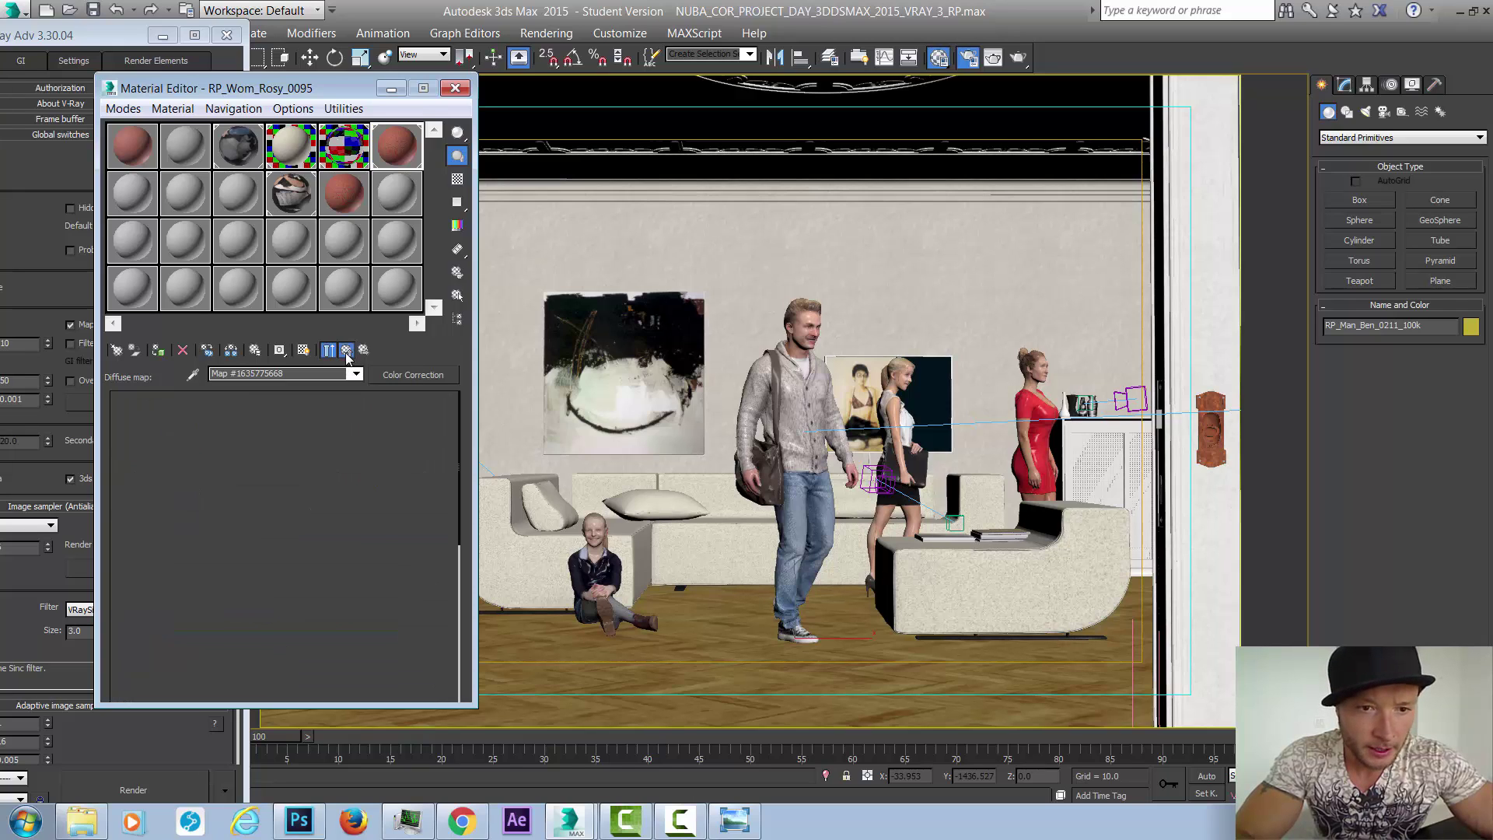
left_click(346, 350)
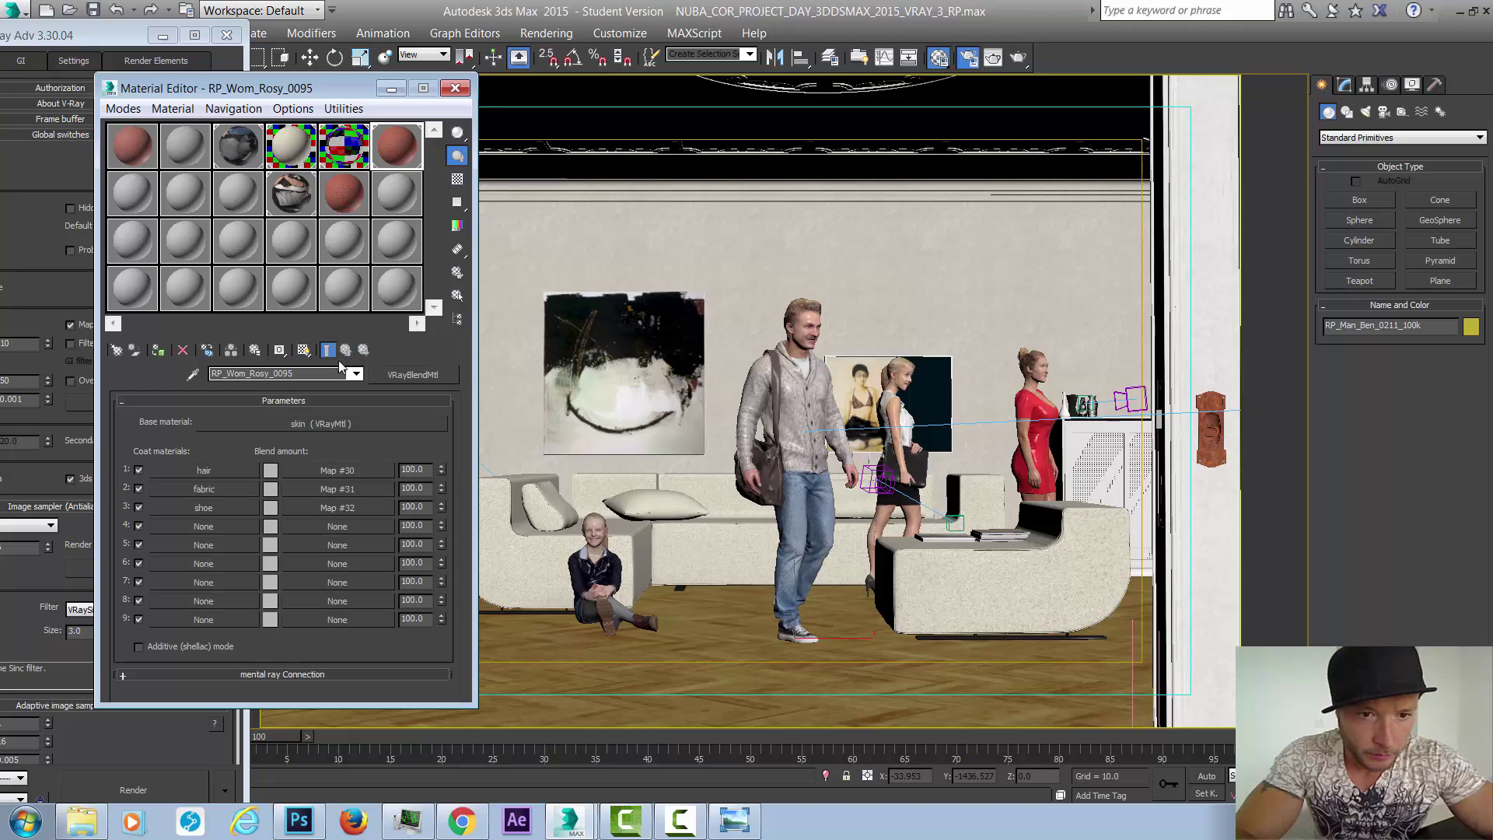
left_click(322, 421)
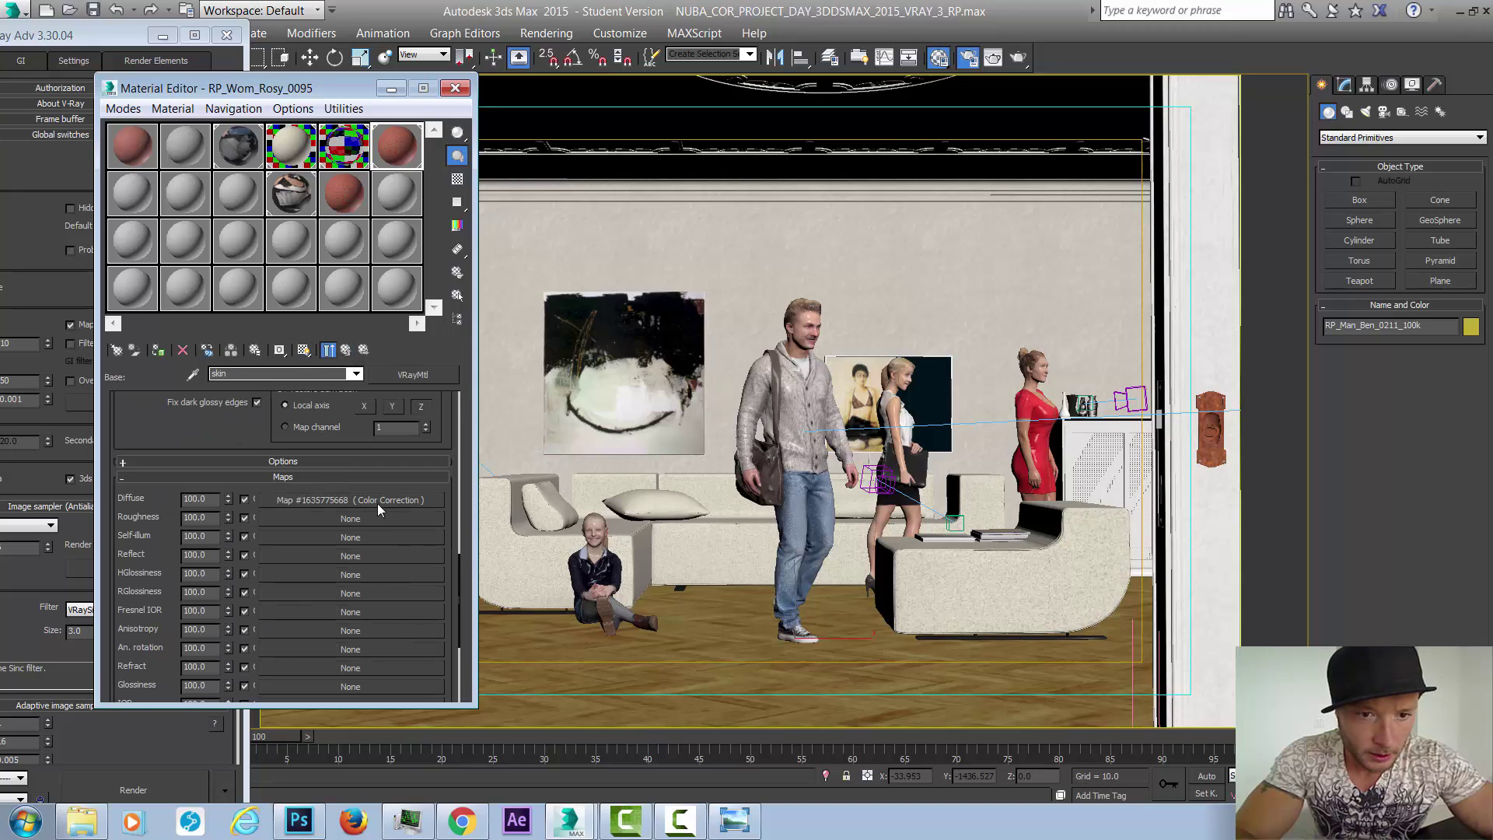
left_click(346, 351)
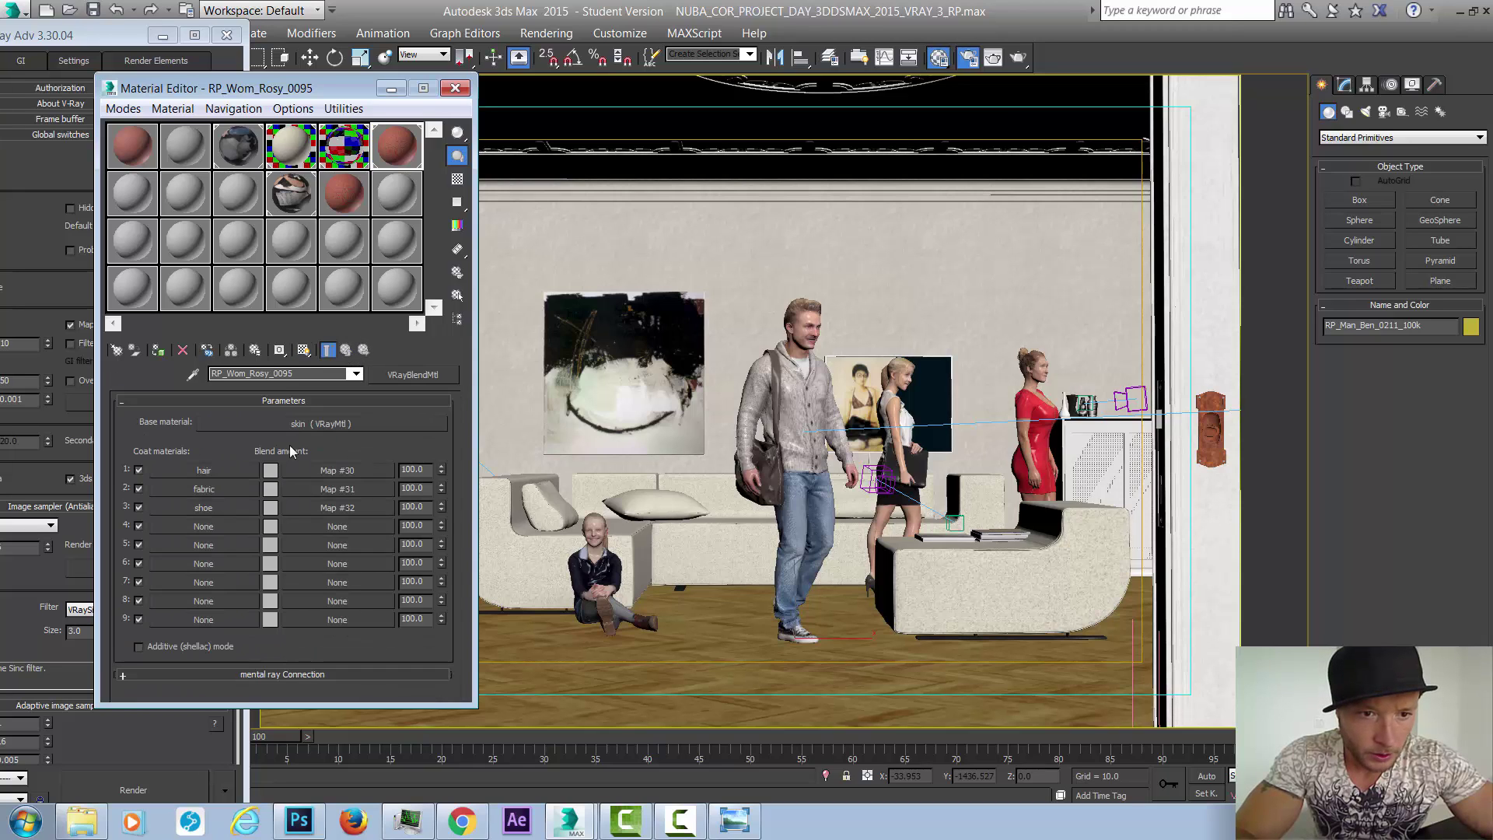
left_click(226, 474)
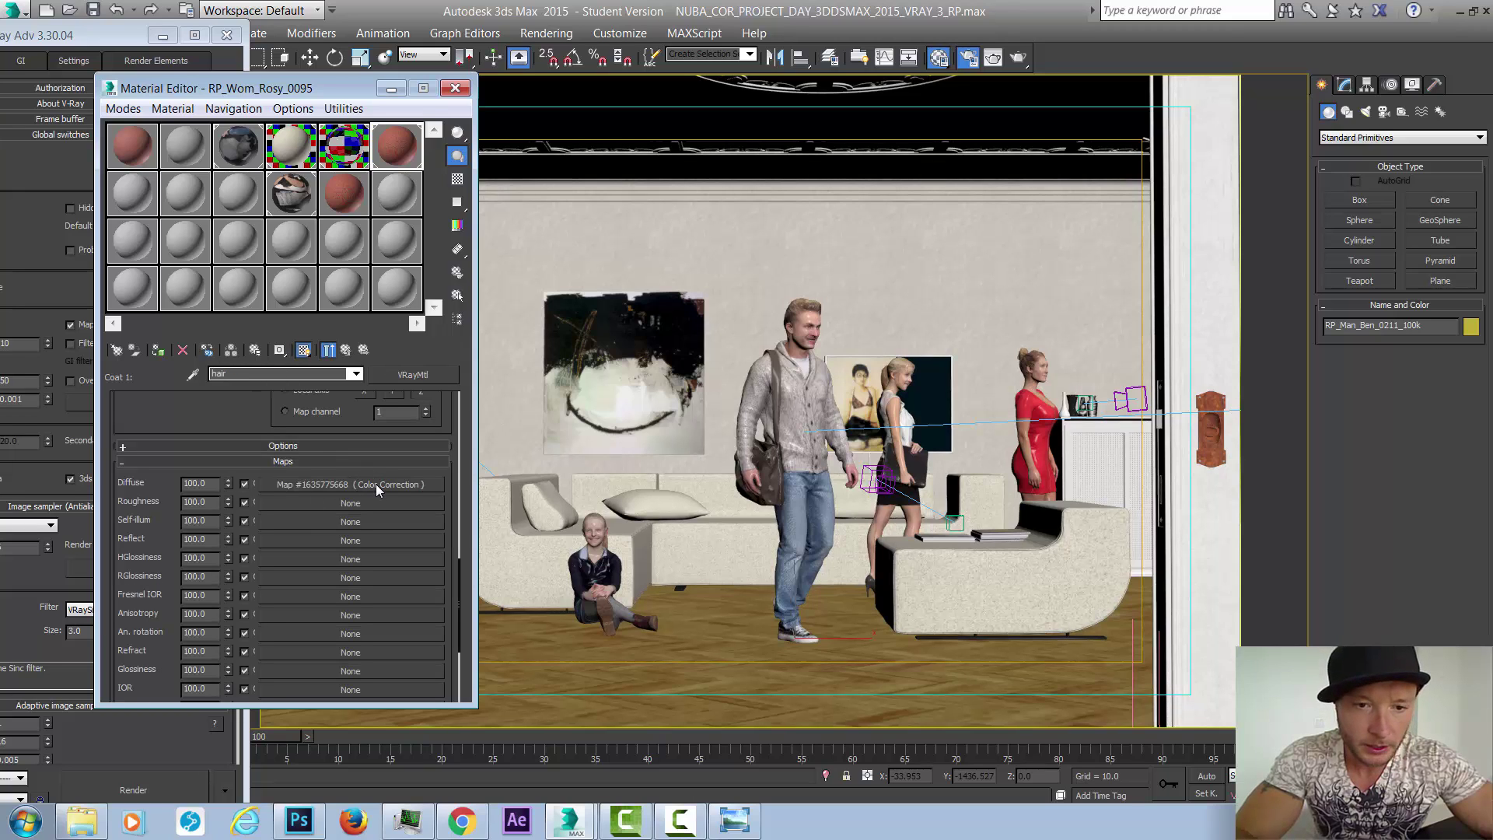
left_click(375, 483)
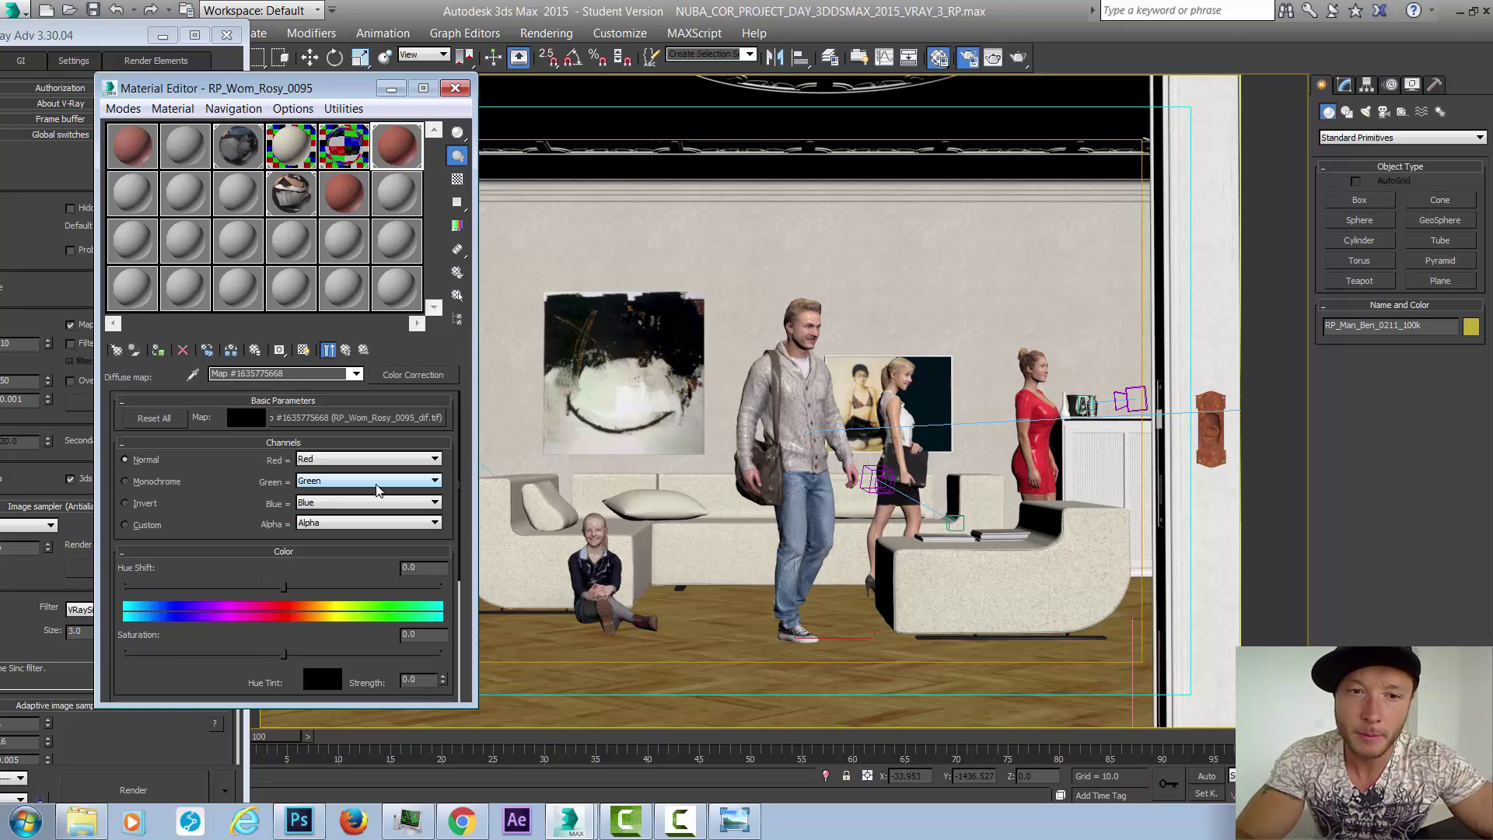
left_click(346, 350)
left_click(346, 351)
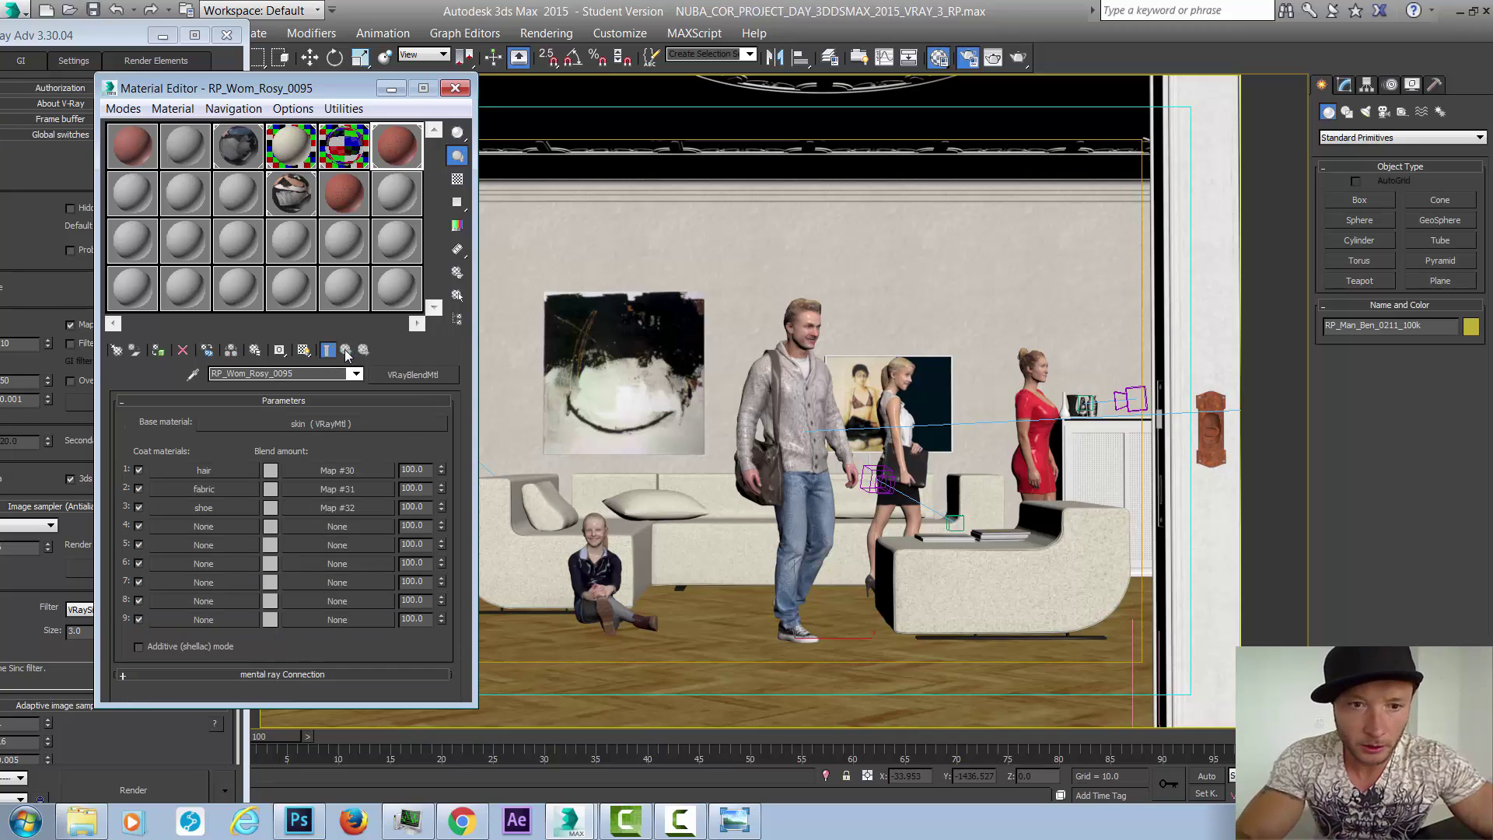
- Cut the fabric coat's diffuse map and paste it back as a copy so it is independent of the other materials
left_click(225, 488)
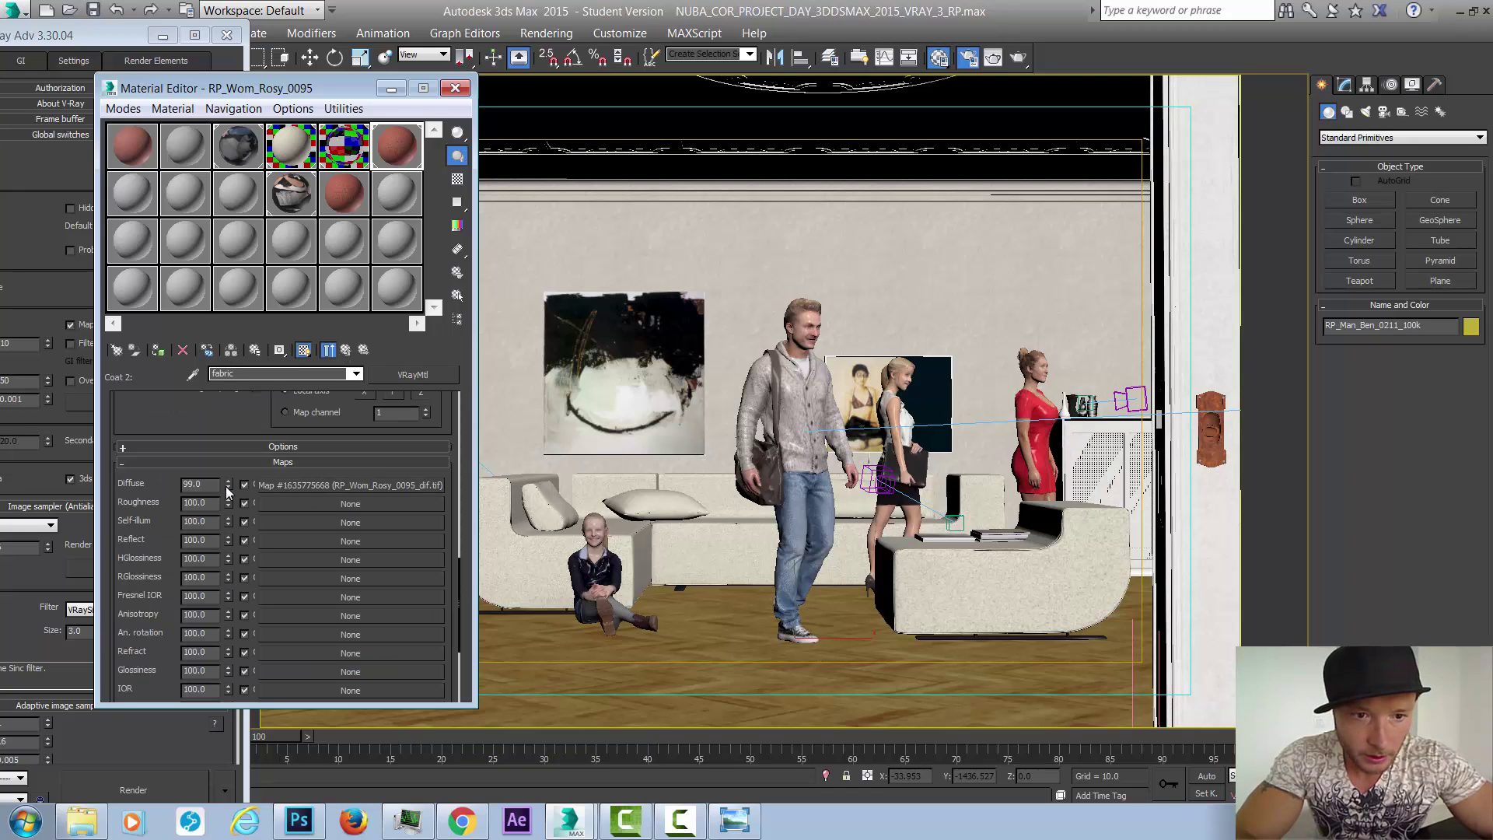
right_click(331, 487)
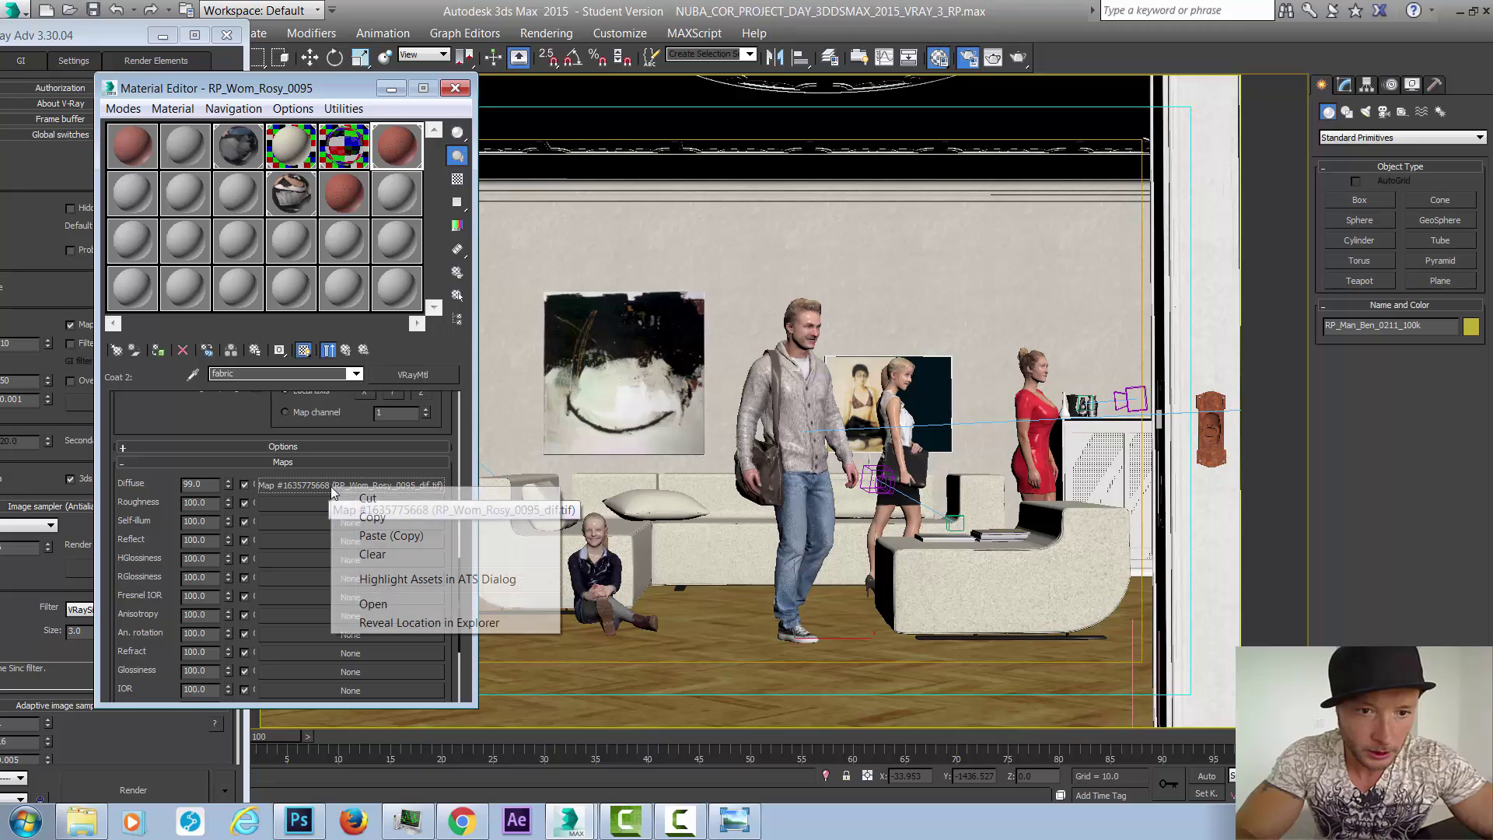
left_click(344, 500)
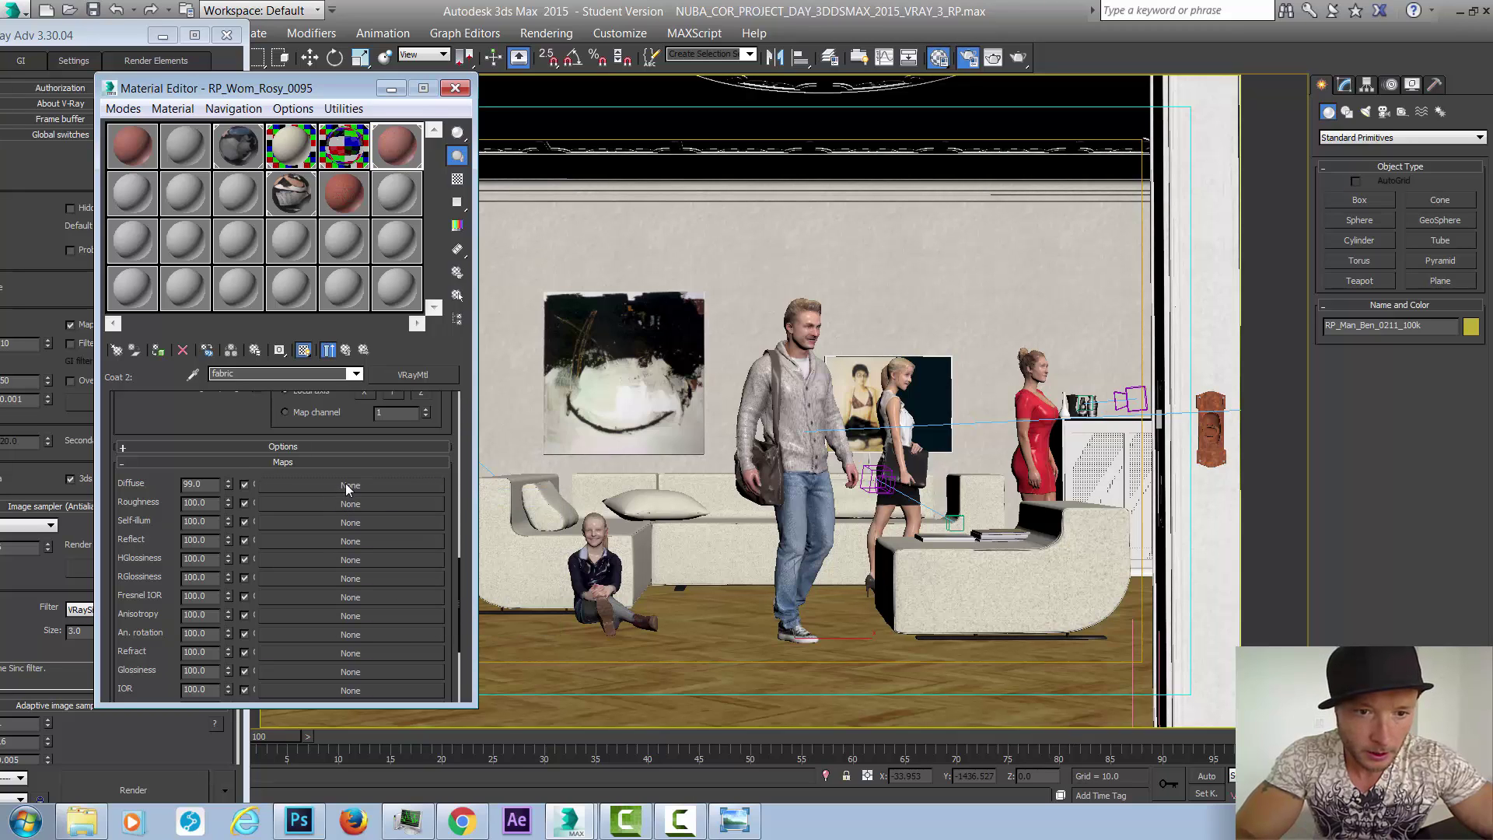
right_click(346, 486)
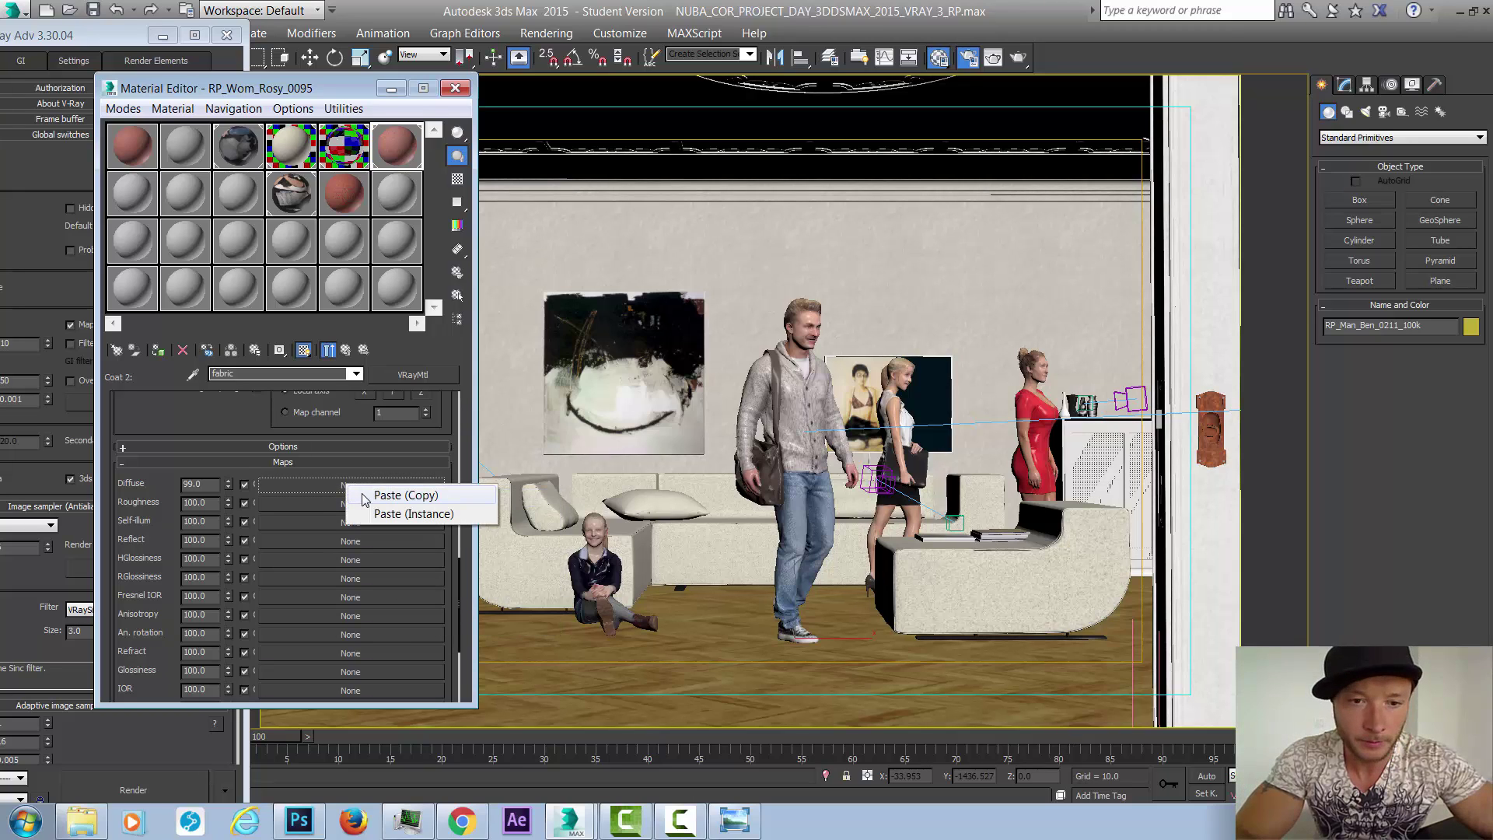
left_click(363, 496)
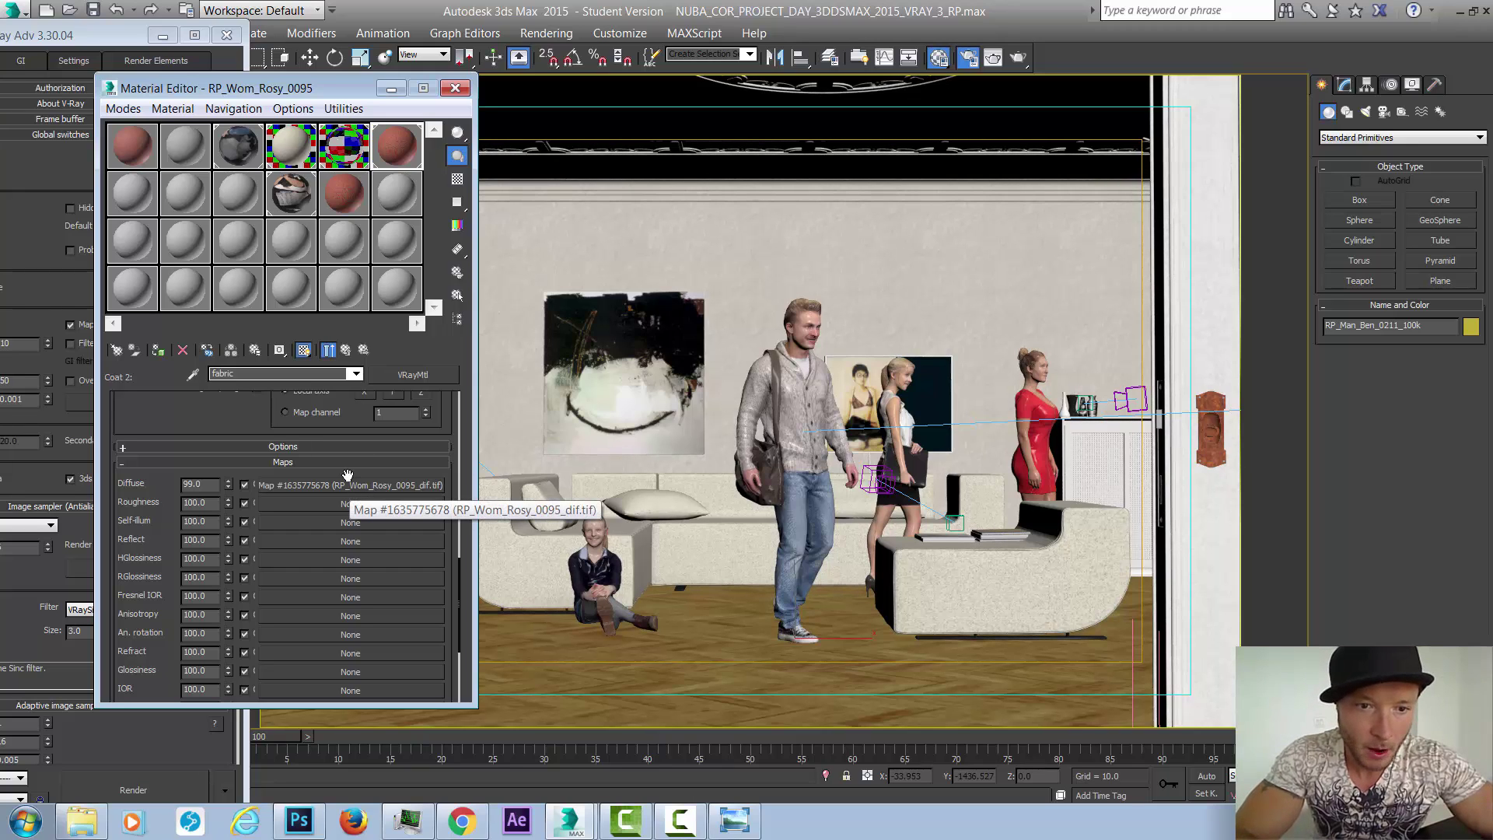
left_click(346, 351)
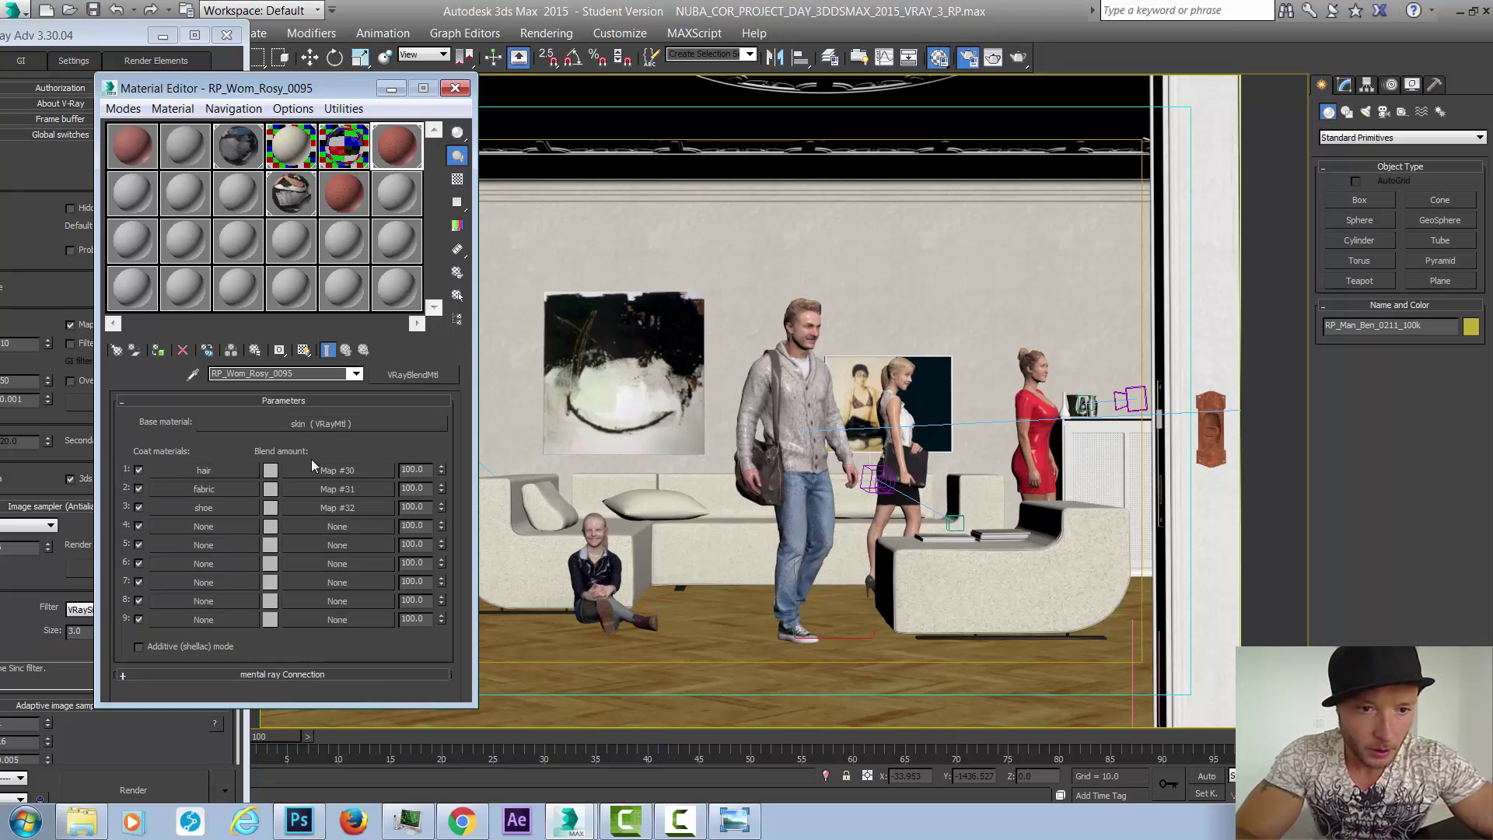
- Replace the fabric coat's independent diffuse bitmap with a Color Correction map, keeping the old map as a sub-map
left_click(204, 488)
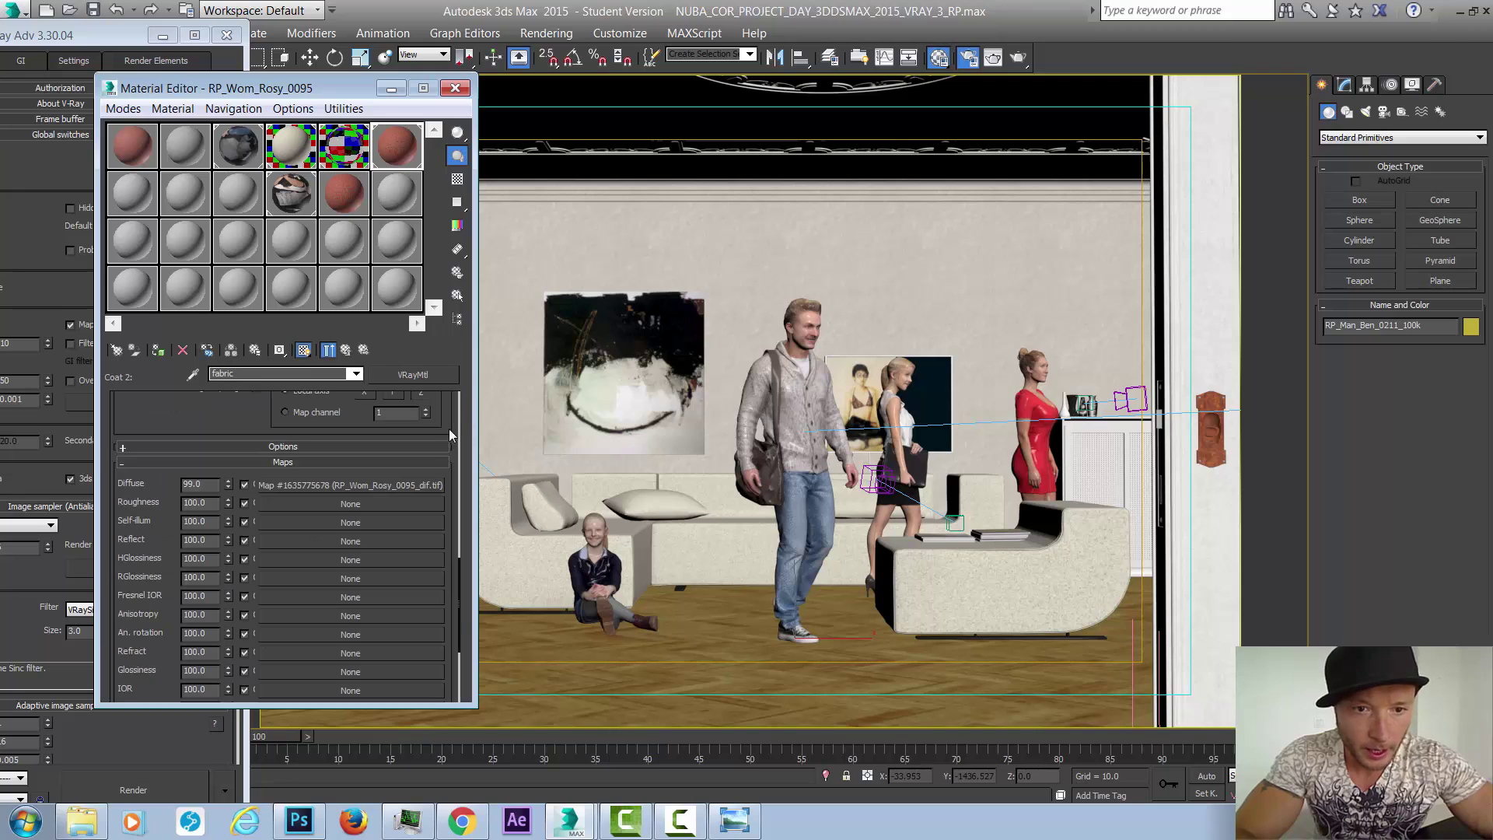
left_click(418, 483)
left_click(413, 374)
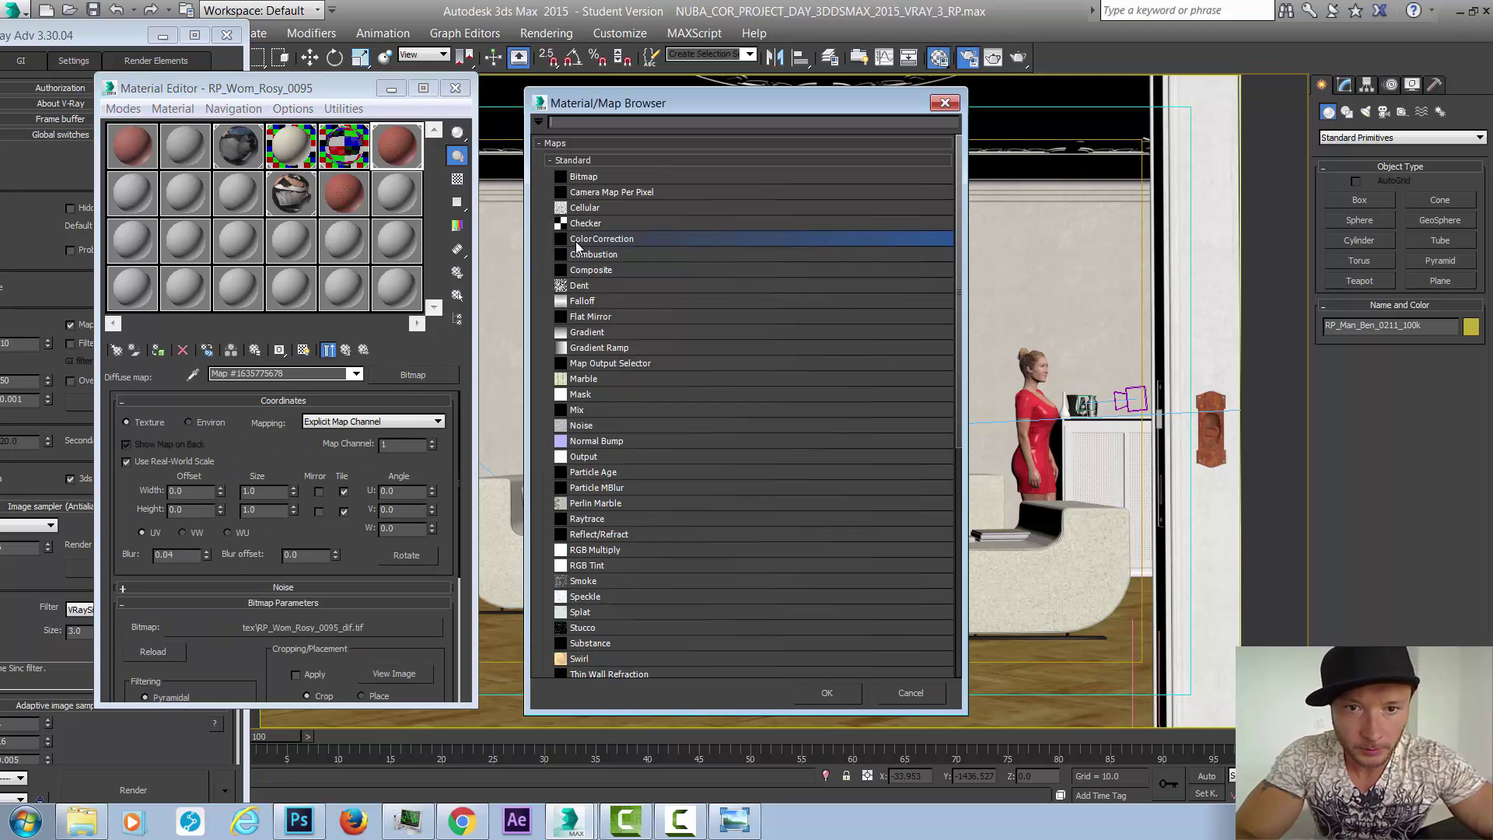
left_click(826, 691)
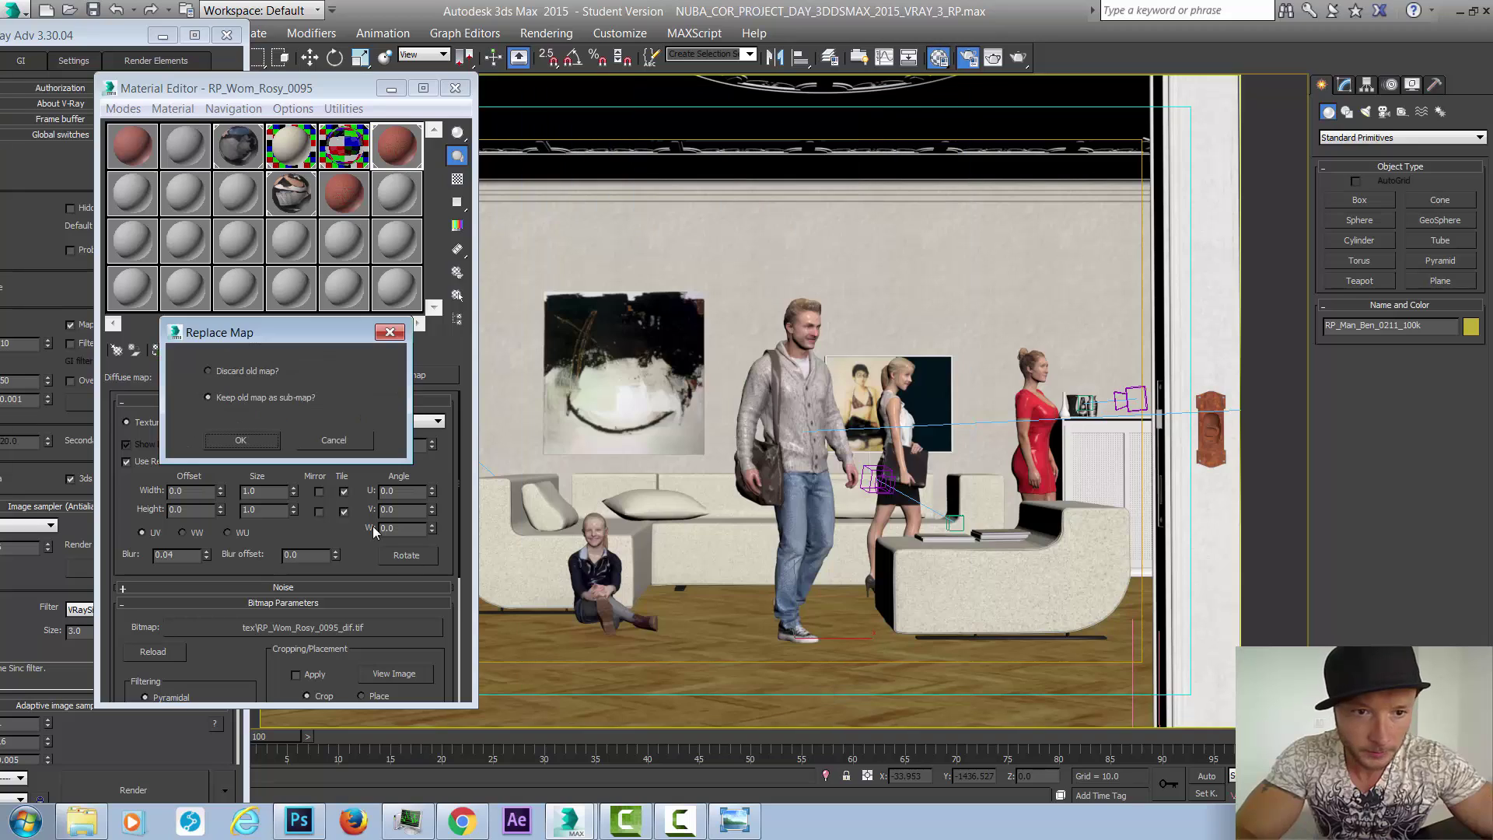
left_click(258, 447)
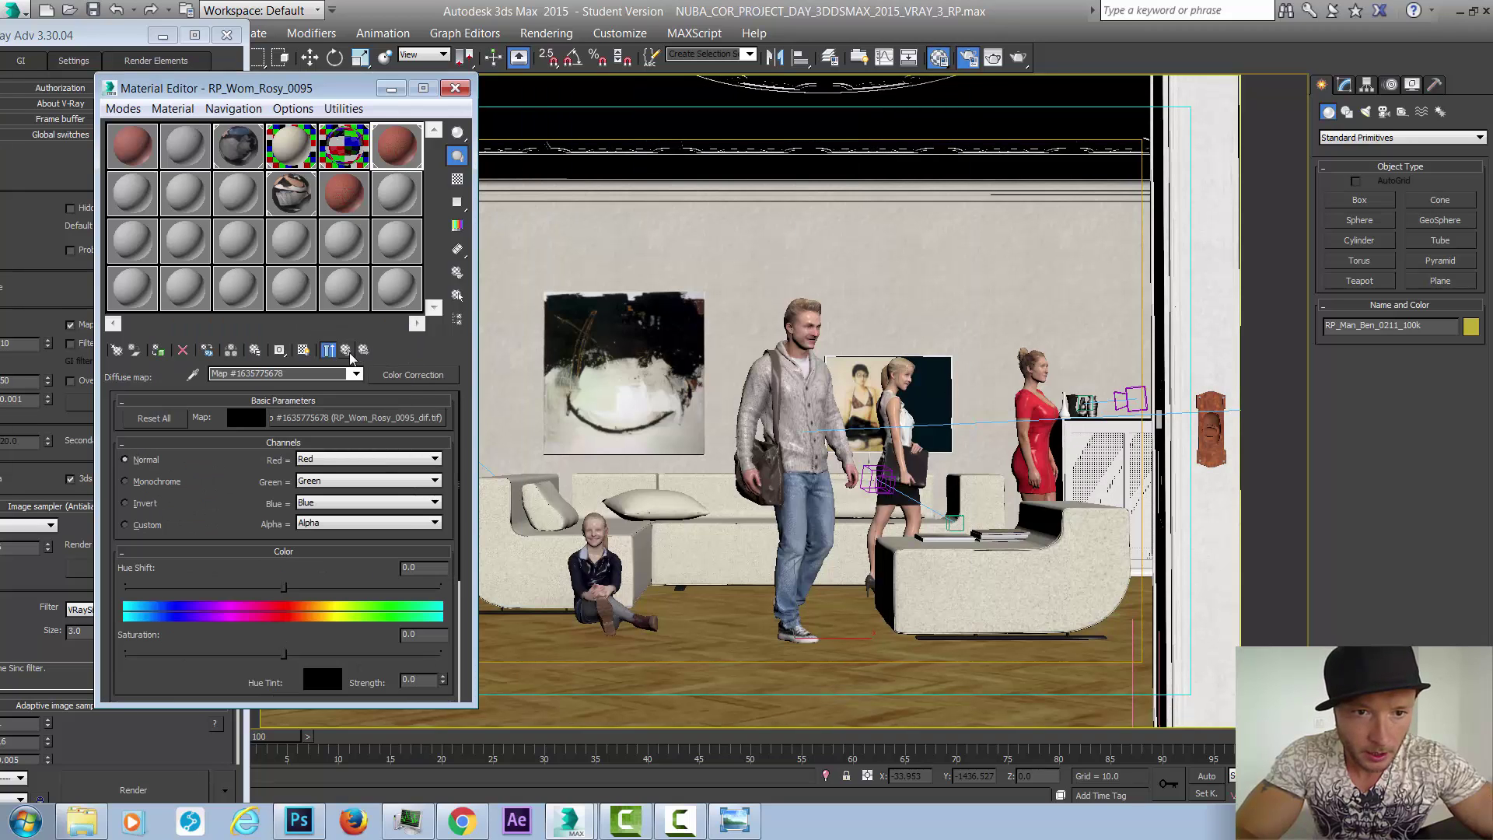
- Check the diffuse maps of the skin base material and the shoe coat in the blend material
left_click(347, 352)
left_click(347, 351)
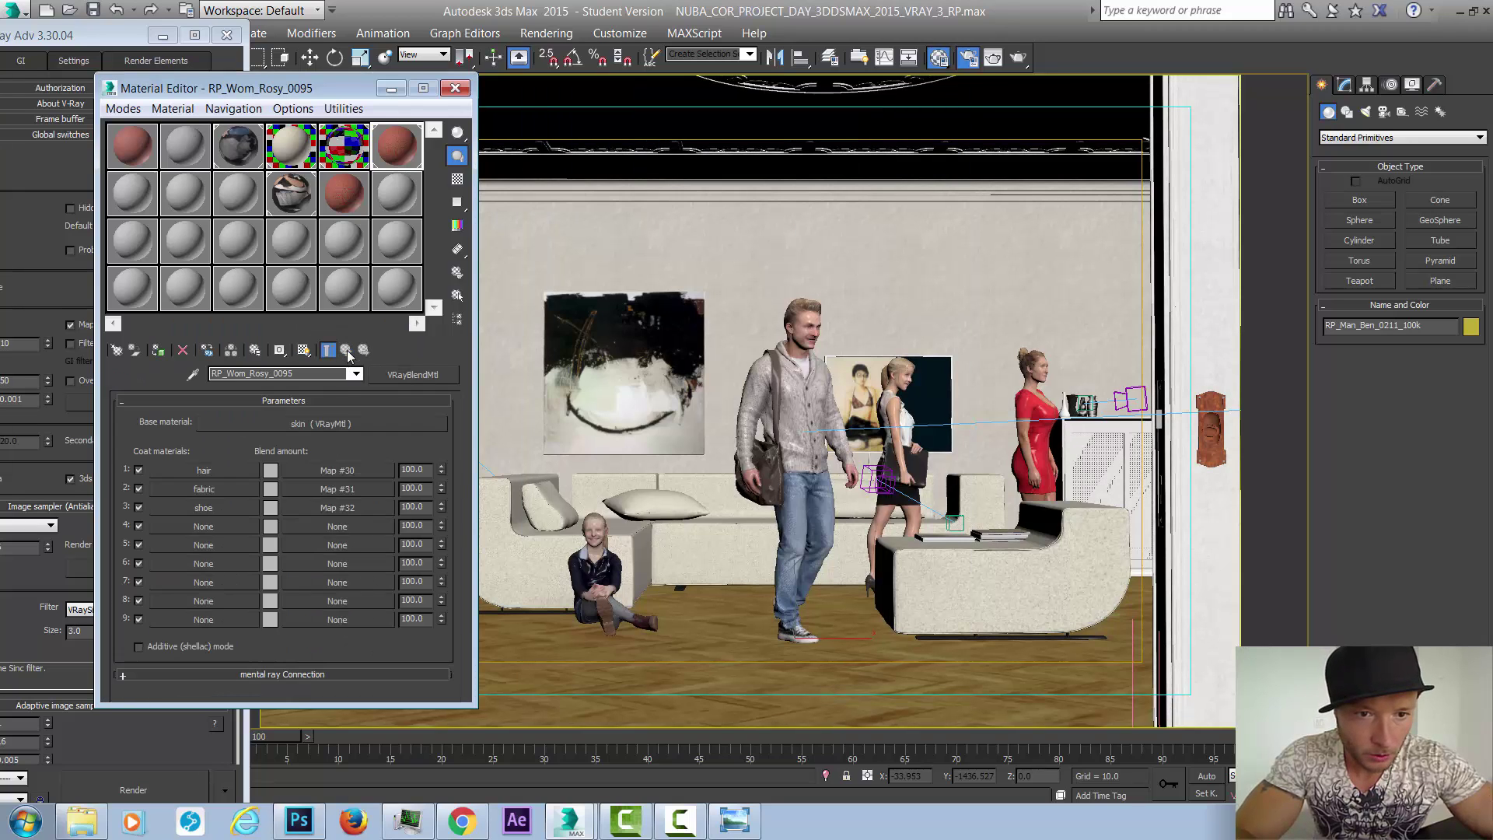
left_click(323, 422)
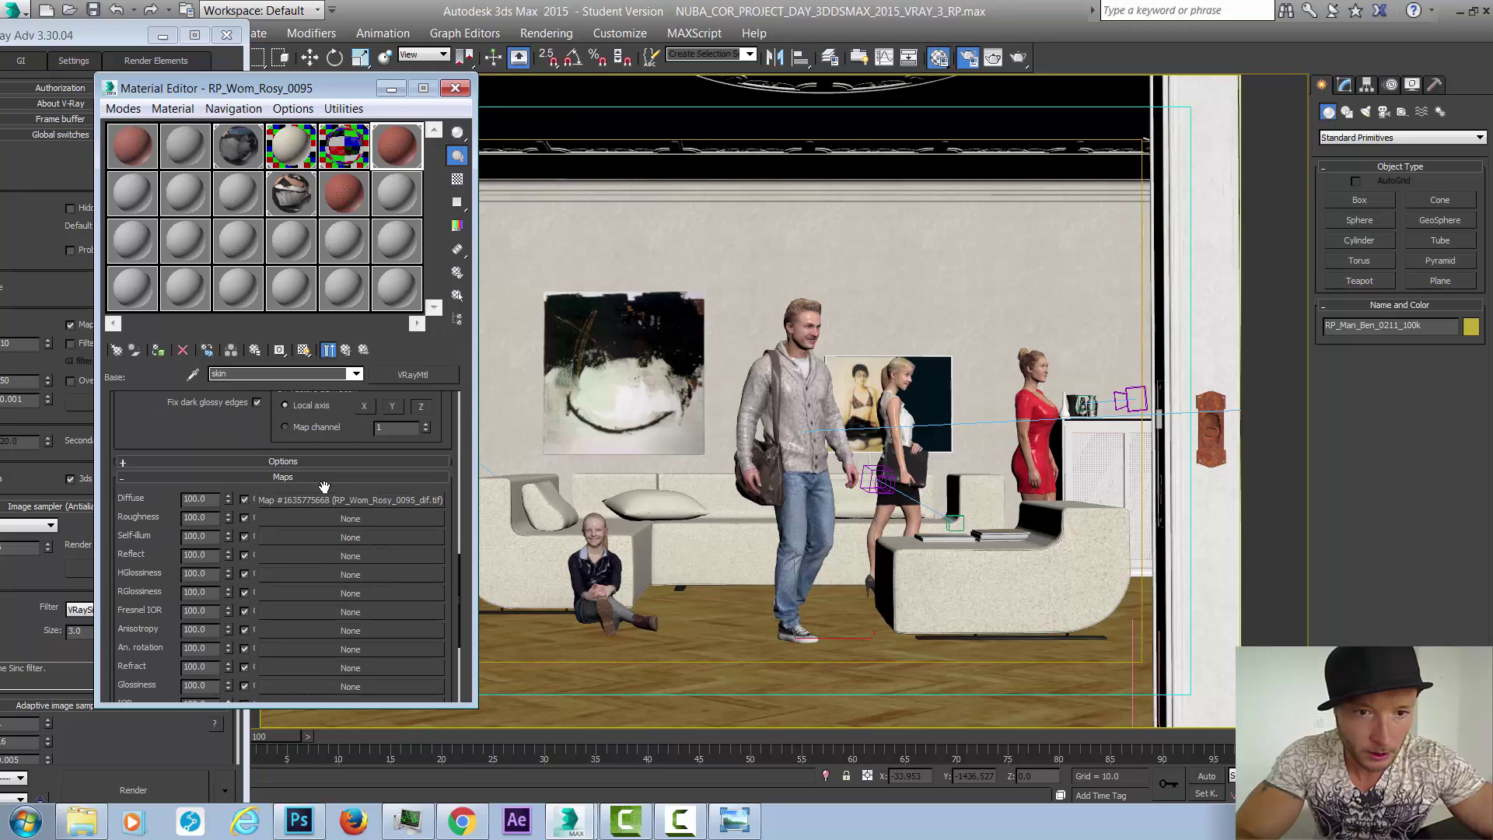
key("Up")
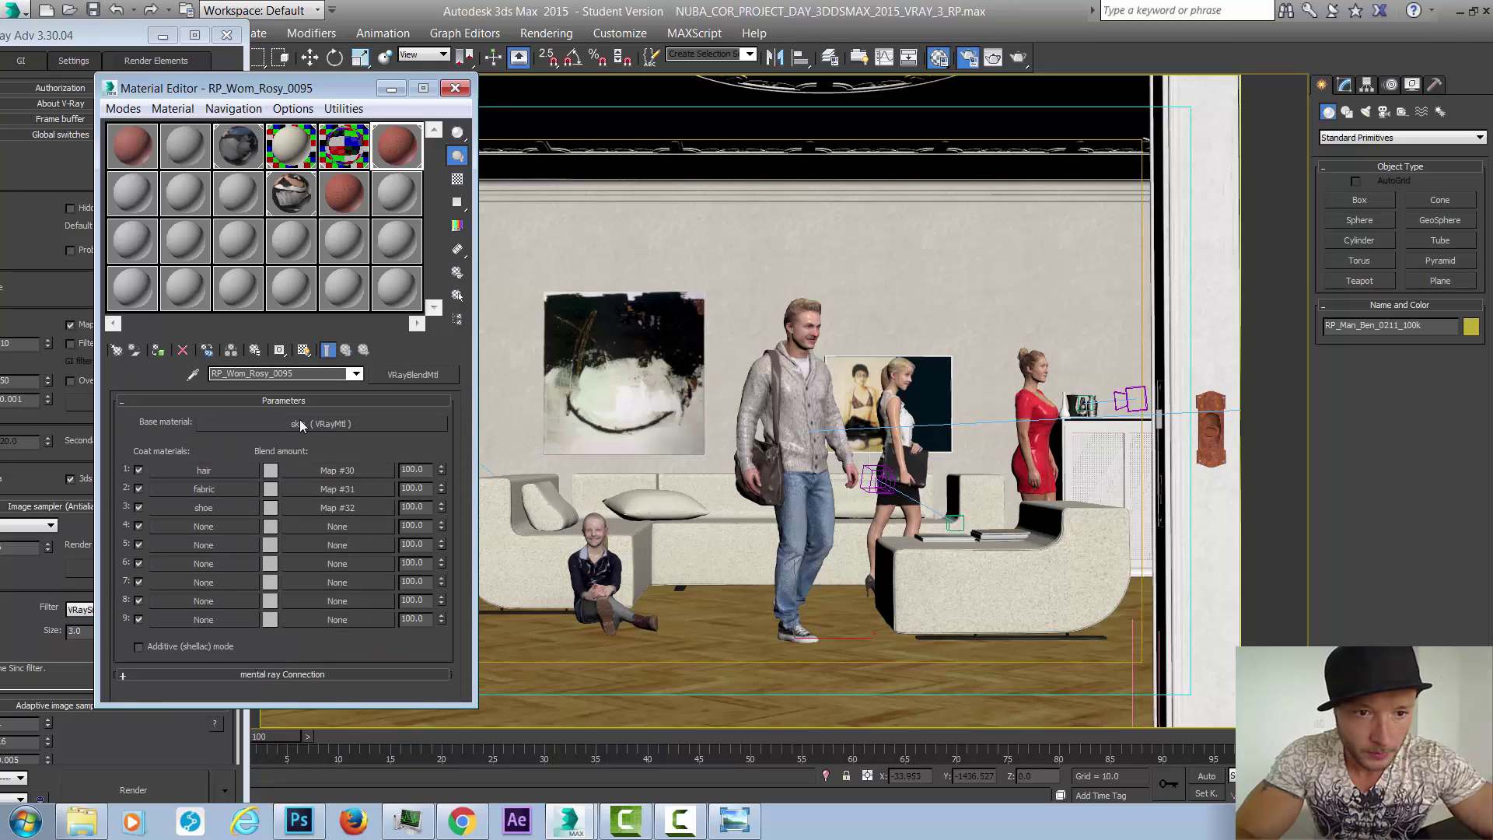
left_click(229, 506)
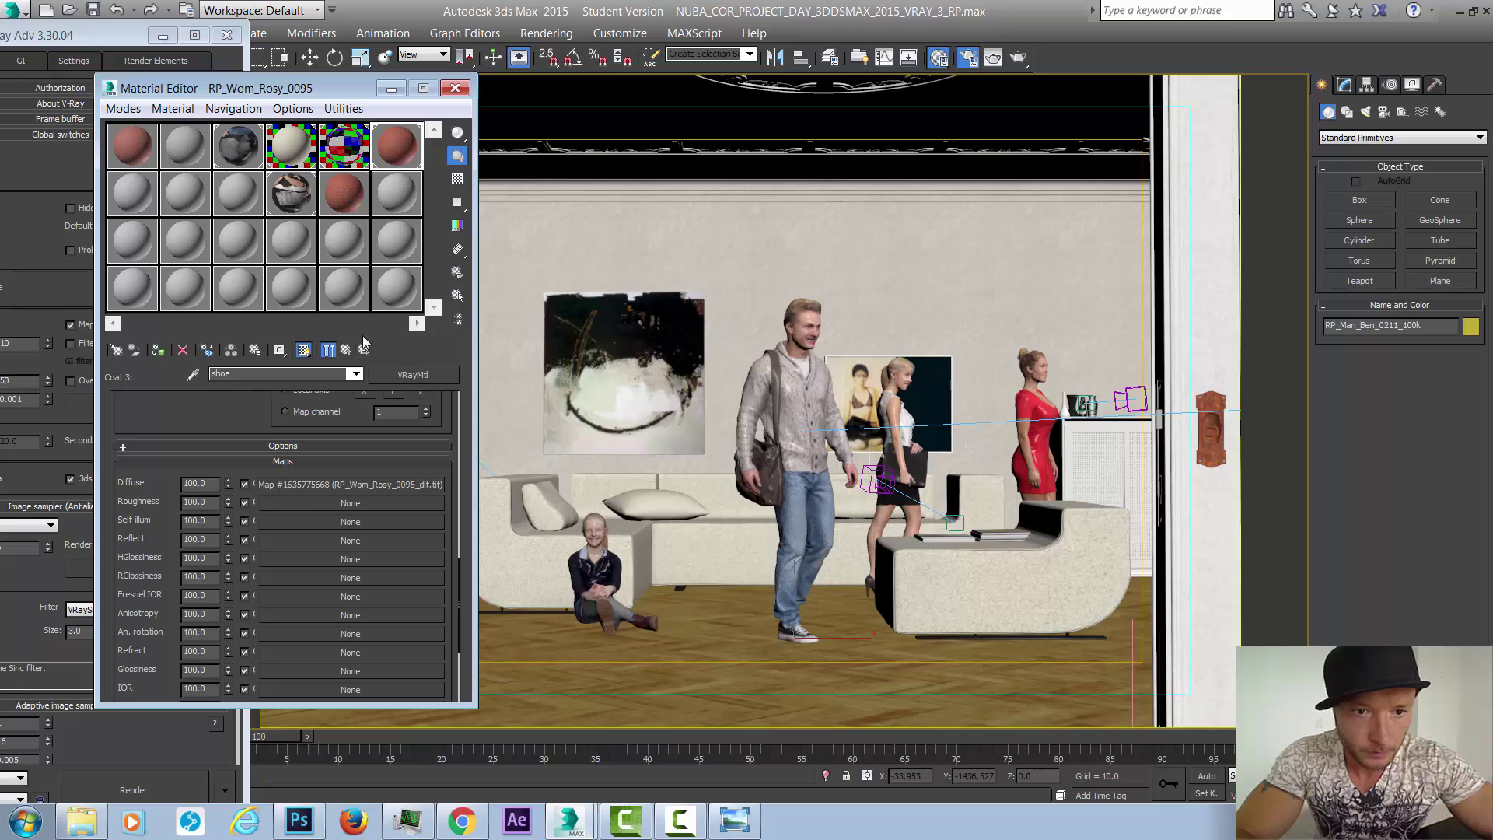
left_click(347, 355)
- Set the fabric coat's diffuse map amount to 100 and open its Color Correction map's color and lightness settings
left_click(237, 487)
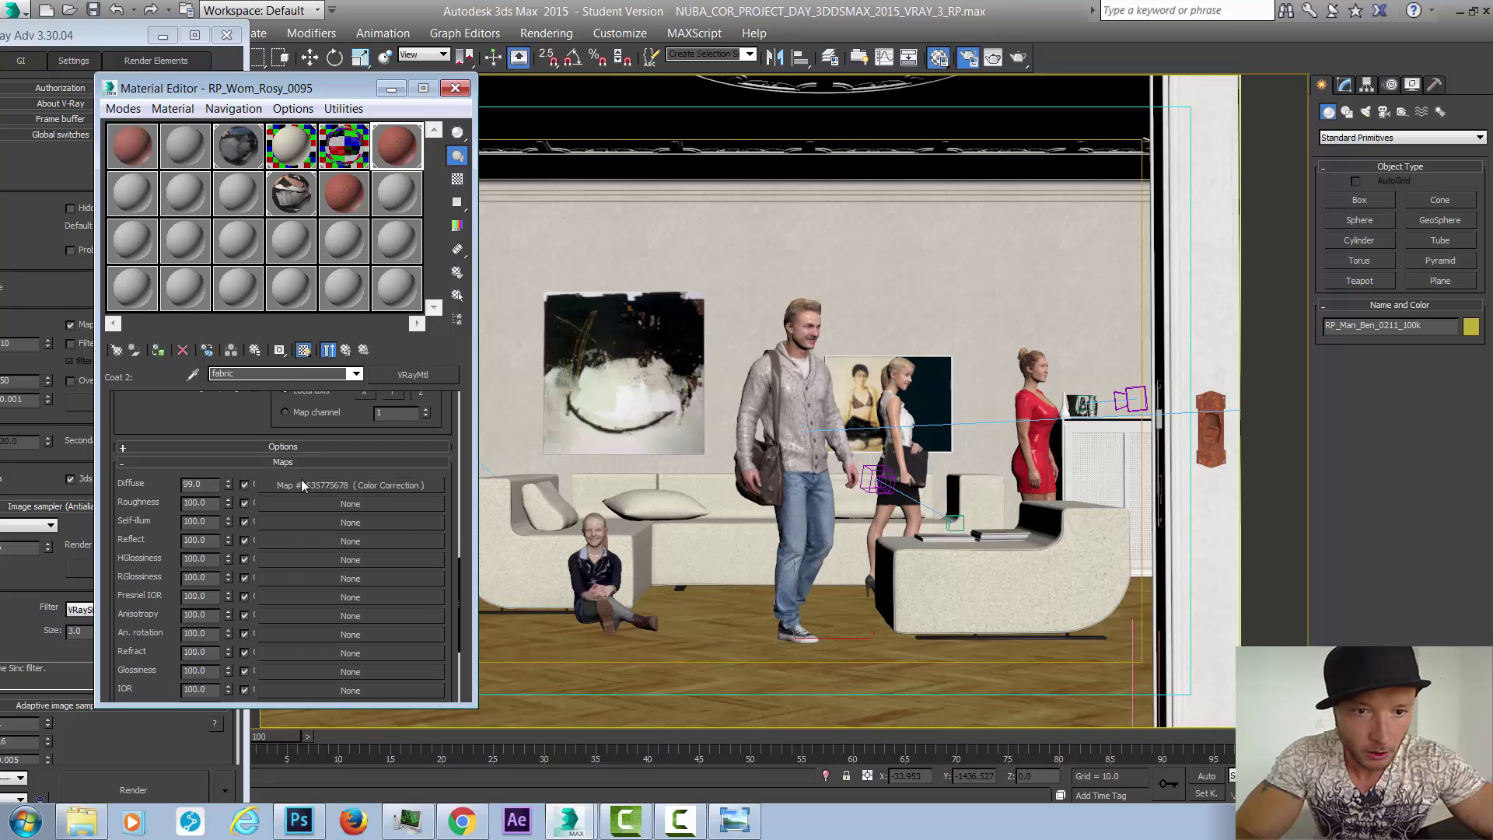
left_click(228, 481)
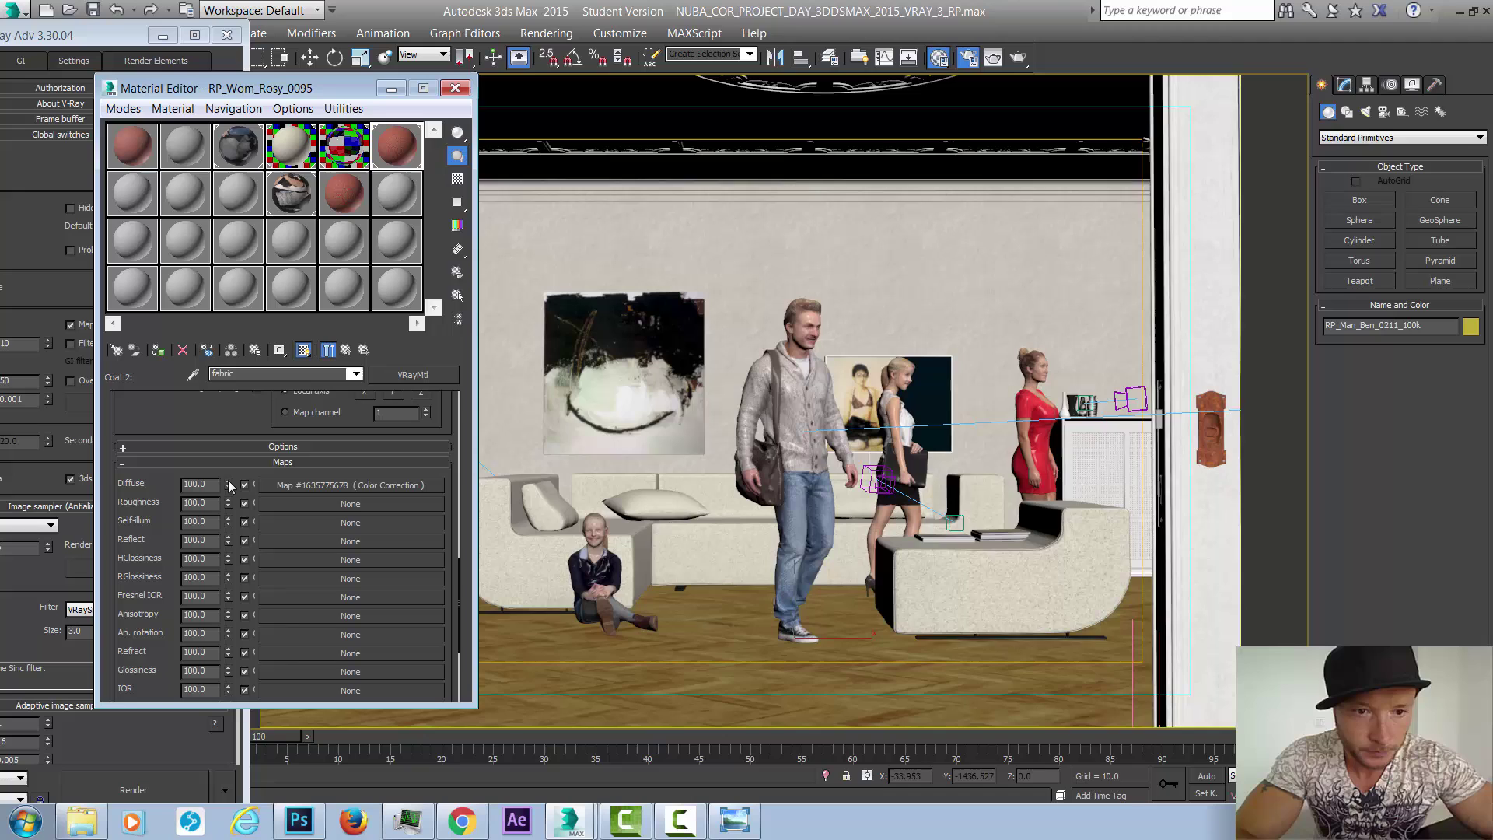
left_click(377, 482)
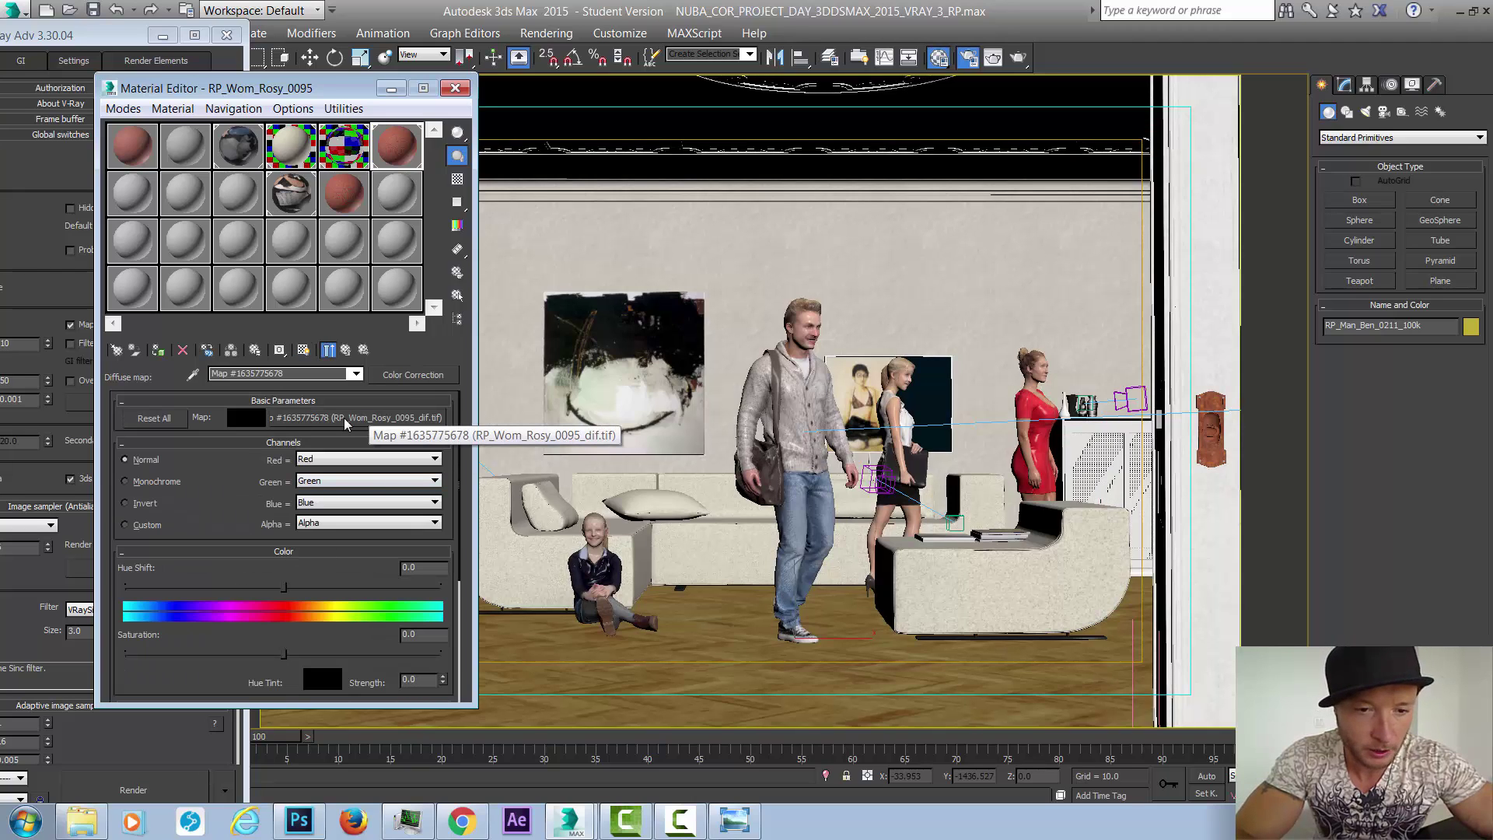
left_click_drag(230, 493, 238, 448)
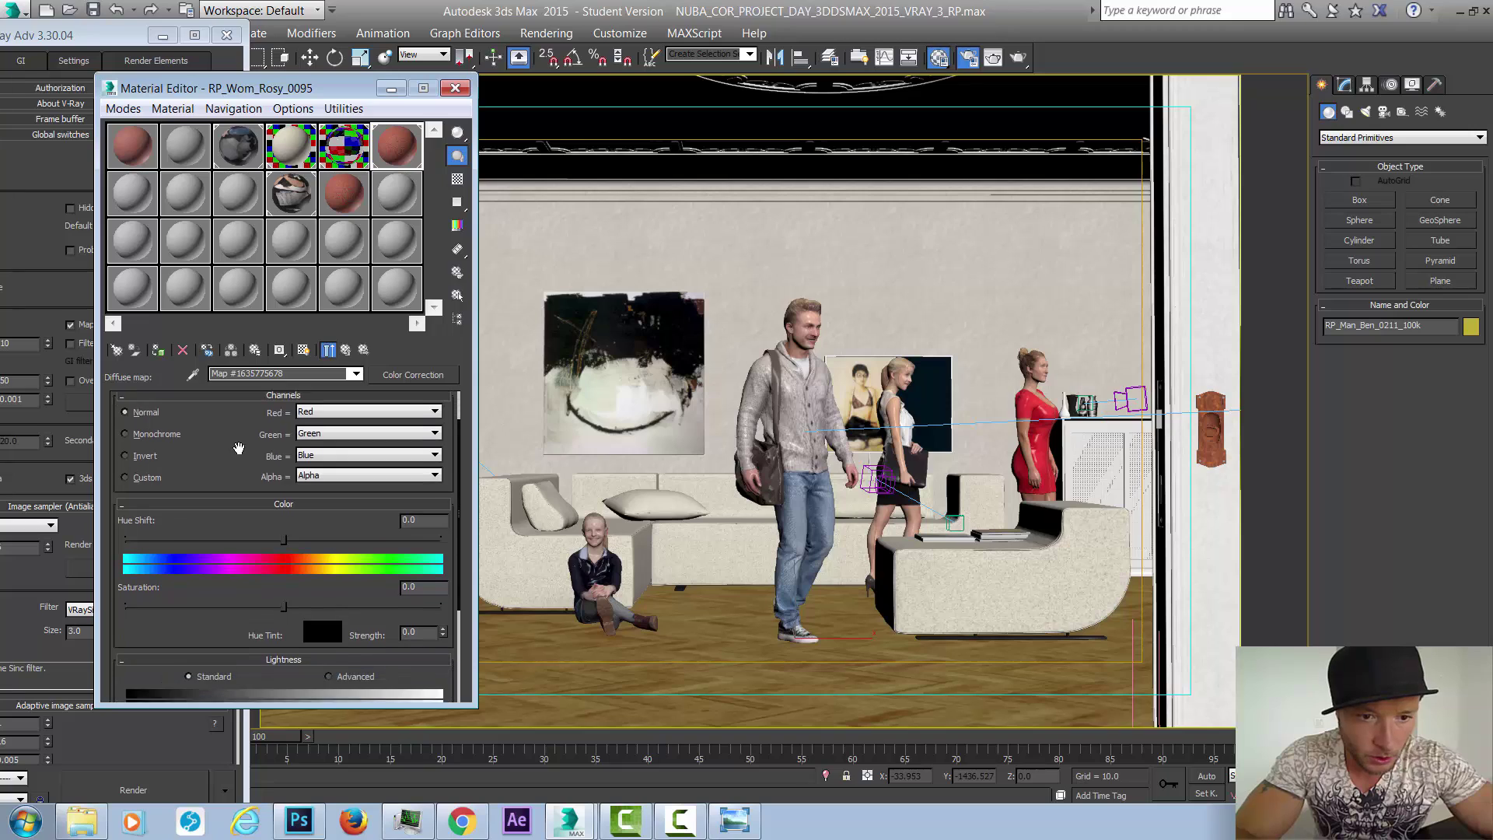
scroll(238, 448, "down", 4)
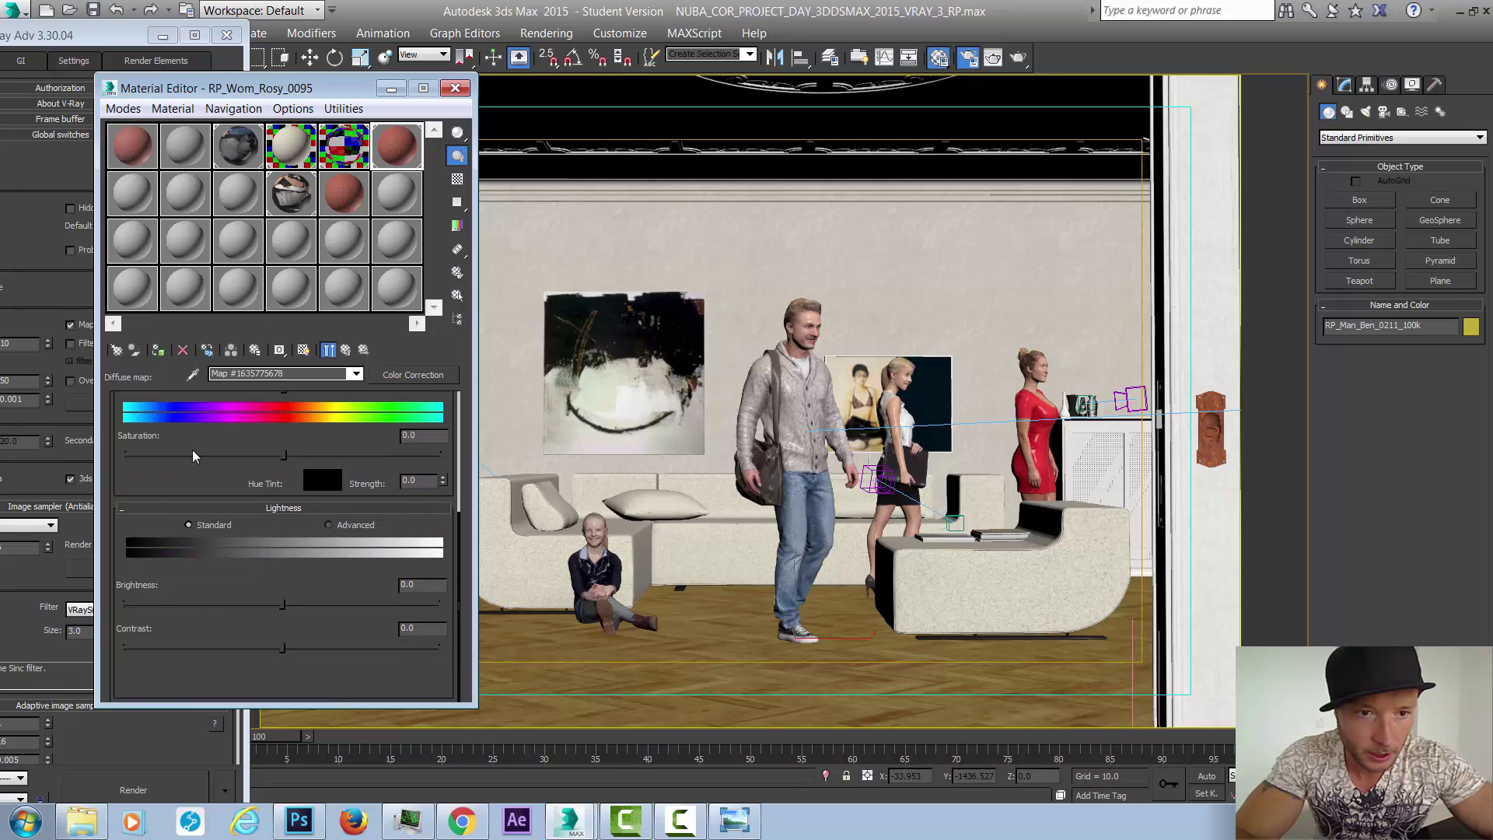
scroll(232, 458, "up", 1)
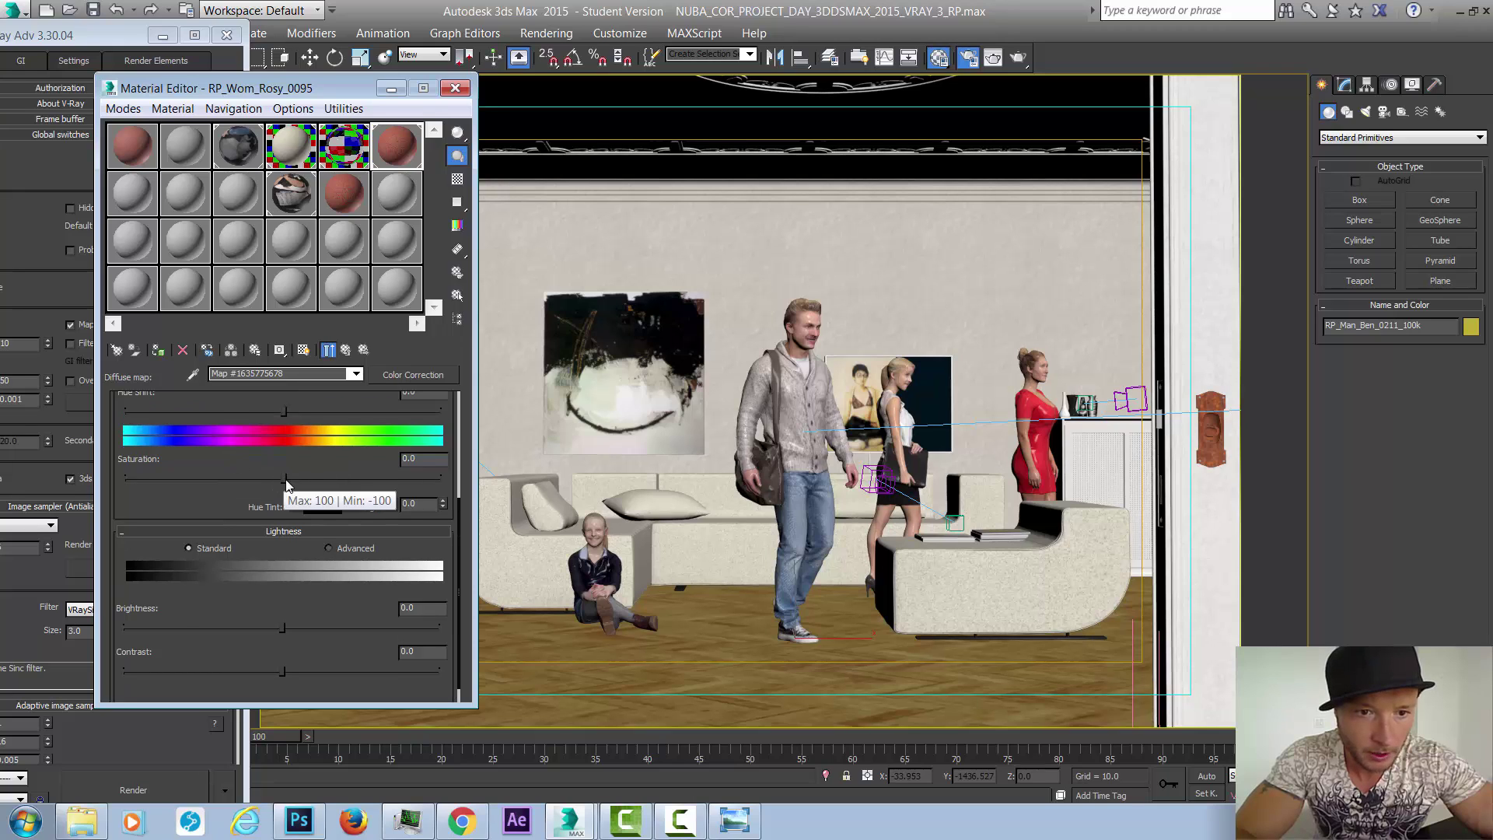
- Show the fabric's Color Correction map in the viewport, set its saturation to -100, and return to the fabric material
left_click_drag(284, 478, 286, 478)
left_click(303, 350)
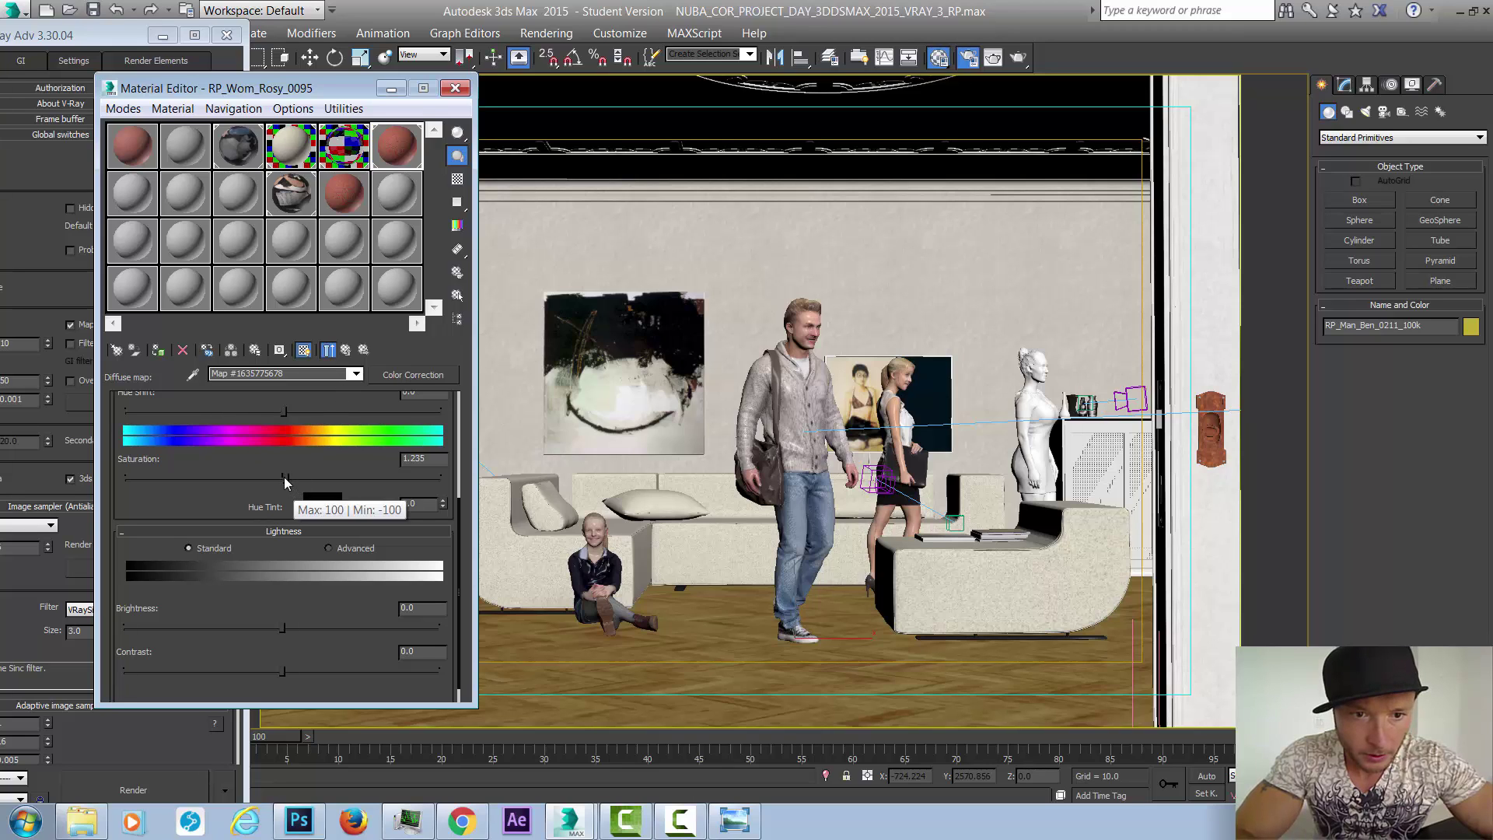
left_click_drag(285, 478, 125, 477)
left_click(345, 350)
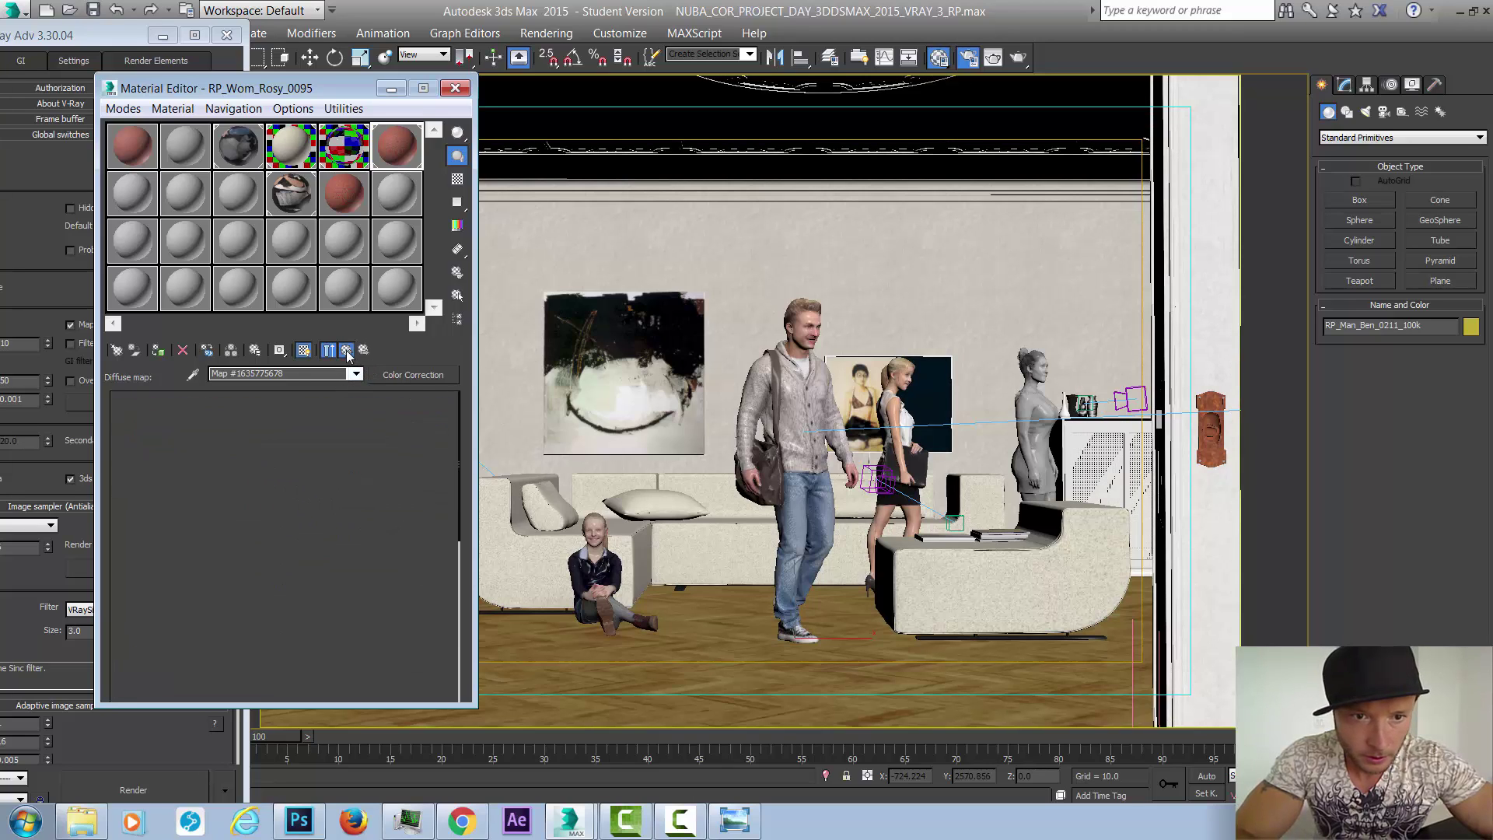
left_click(304, 350)
left_click(305, 350)
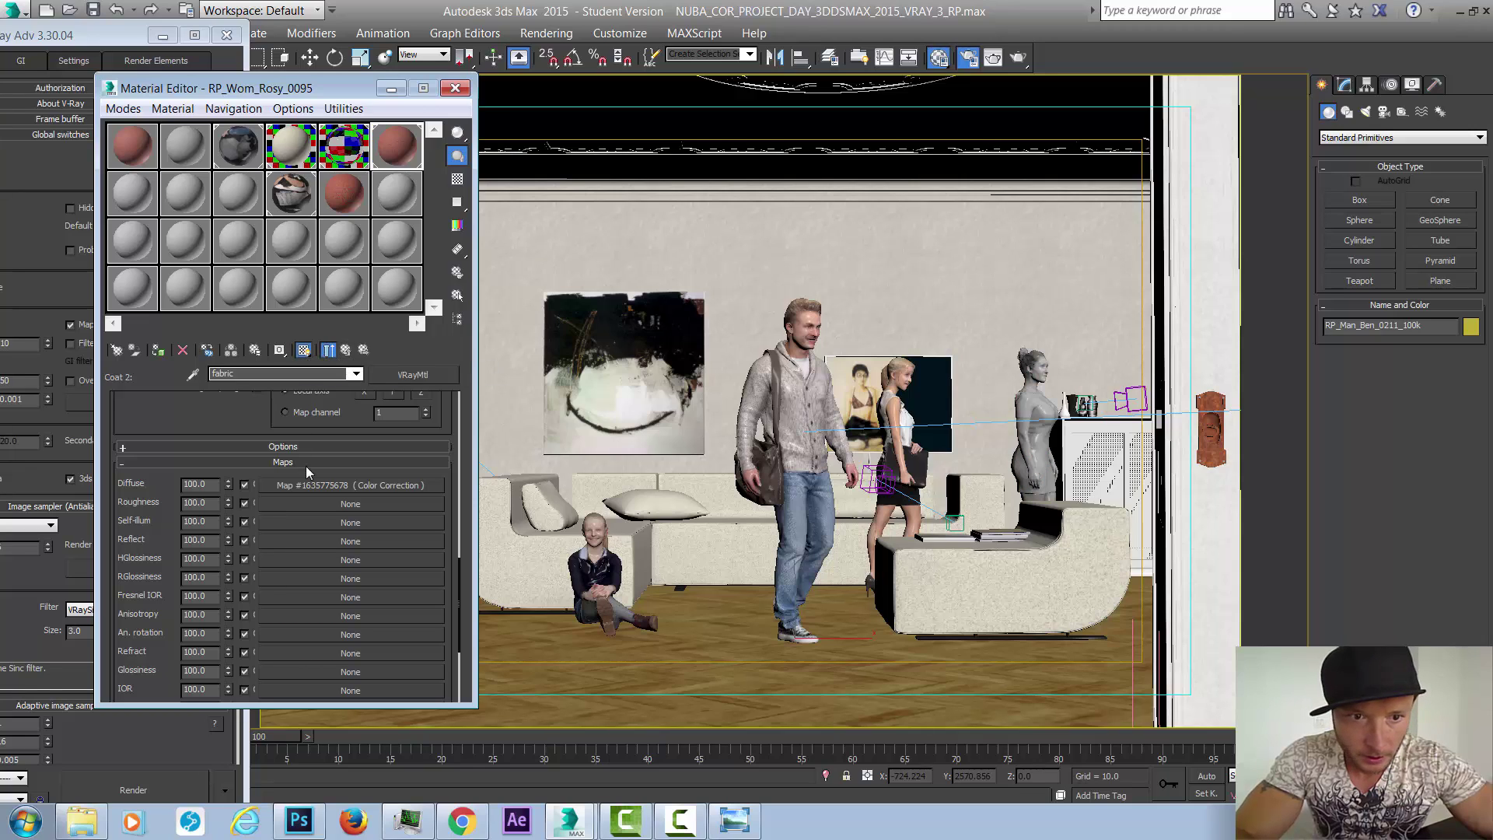
- Switch the fabric's Color Correction lightness to Advanced and set the RGB gain to 200
left_click(367, 485)
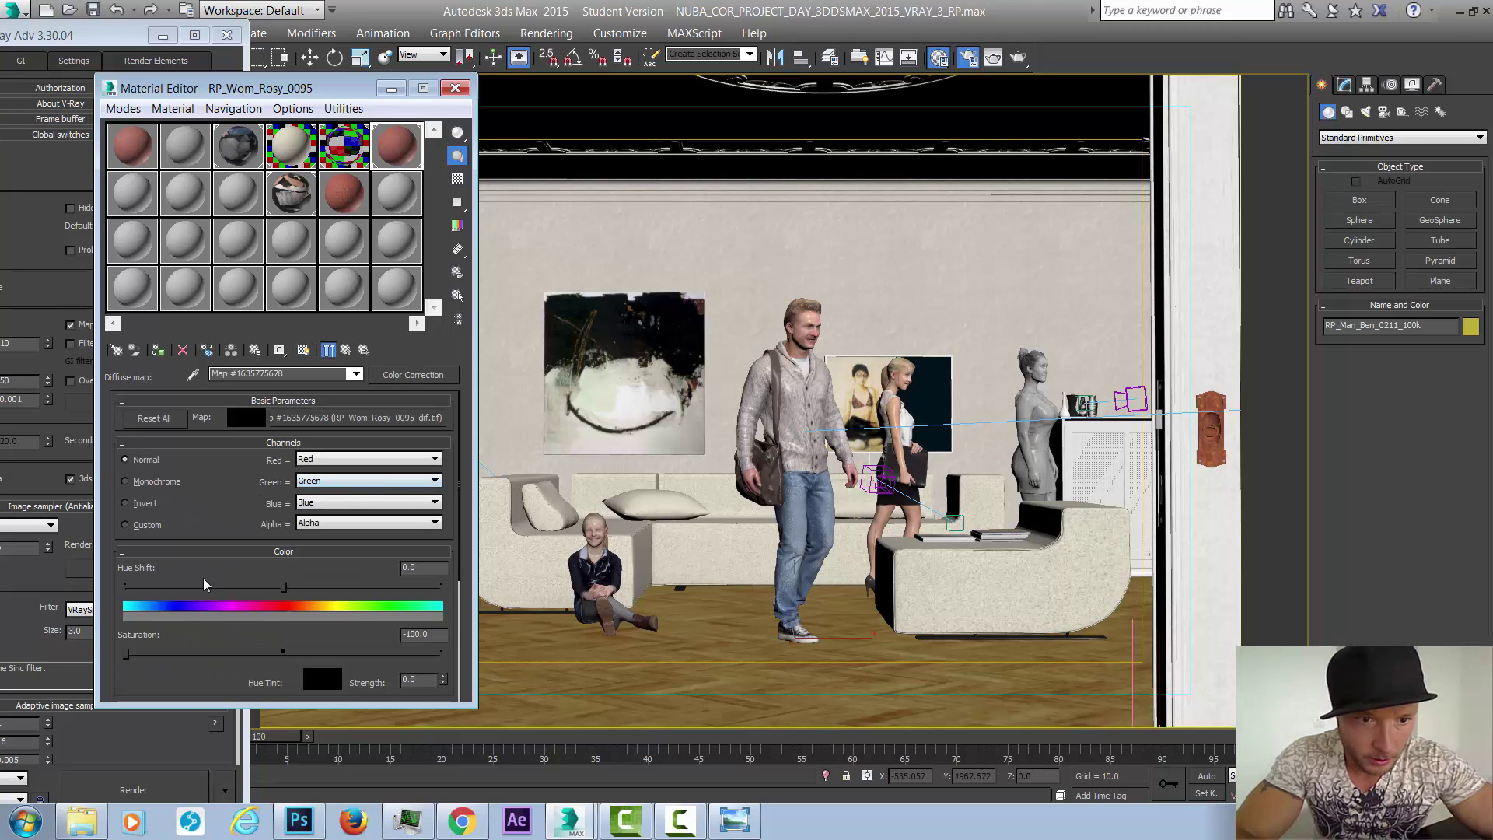
left_click_drag(206, 580, 237, 433)
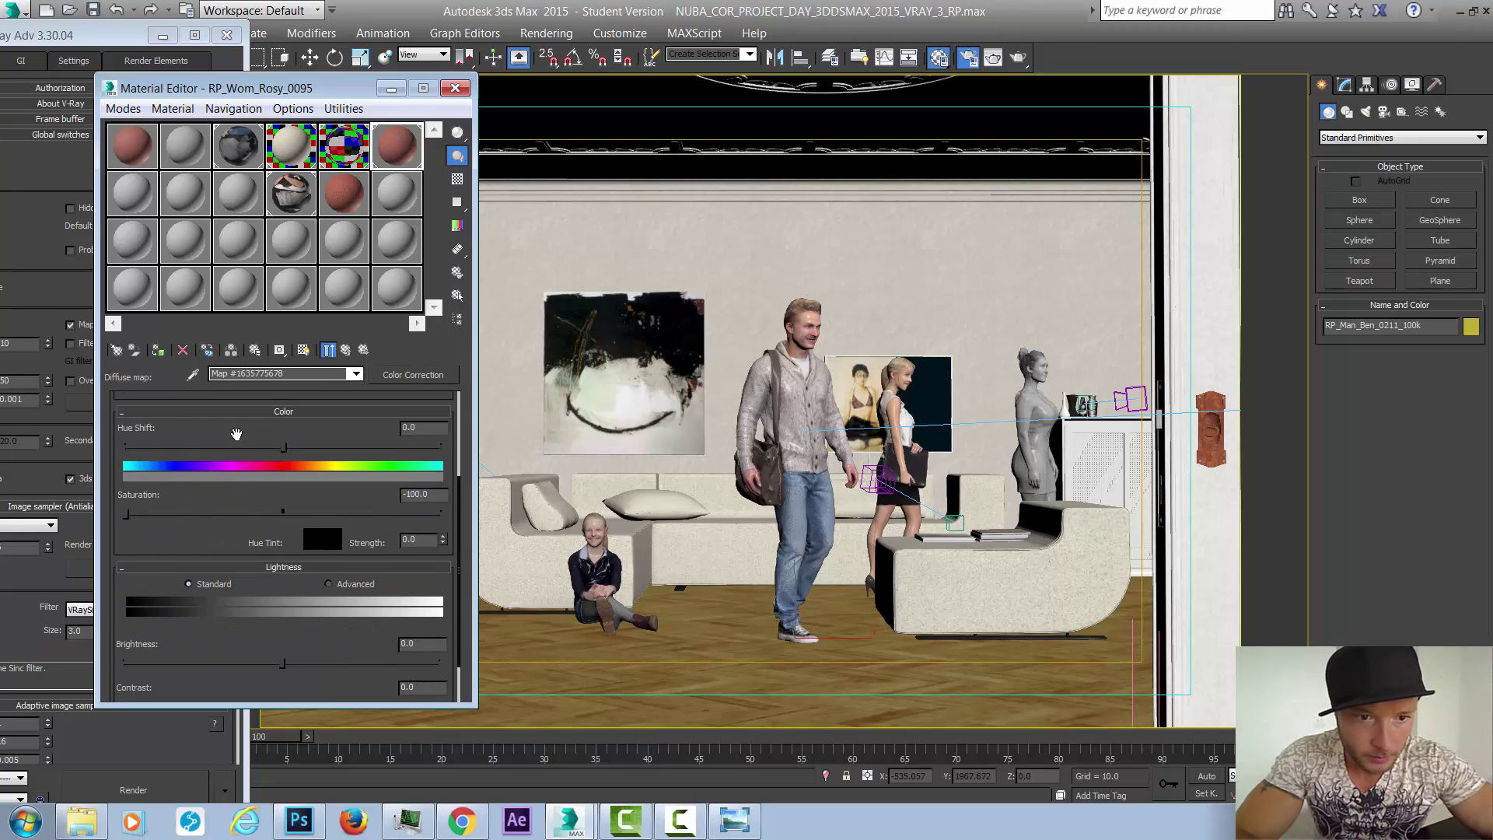
left_click(343, 584)
scroll(322, 626, "down", 2)
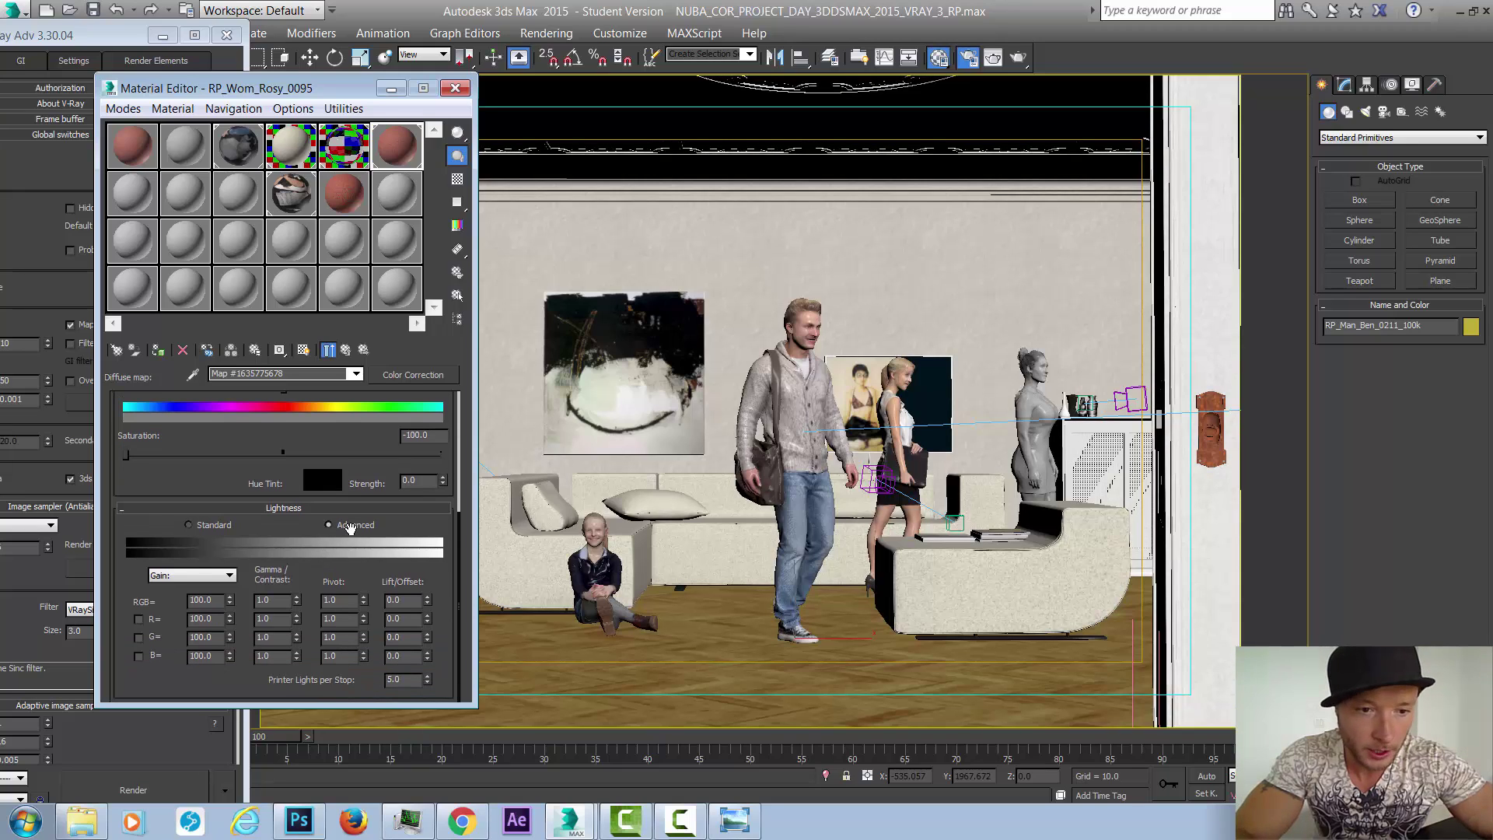
left_click(192, 600)
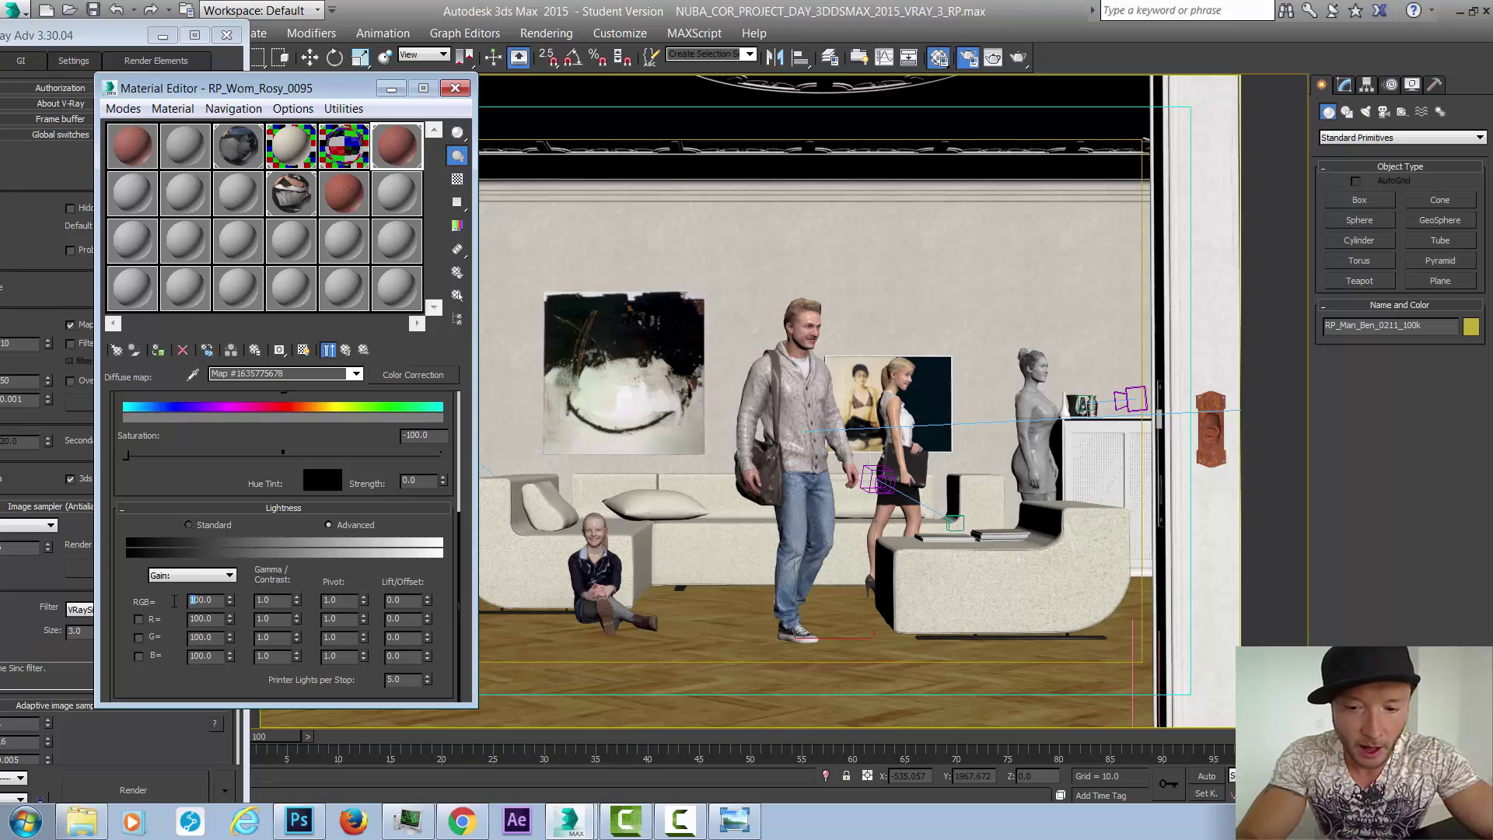
type("200")
key("Return")
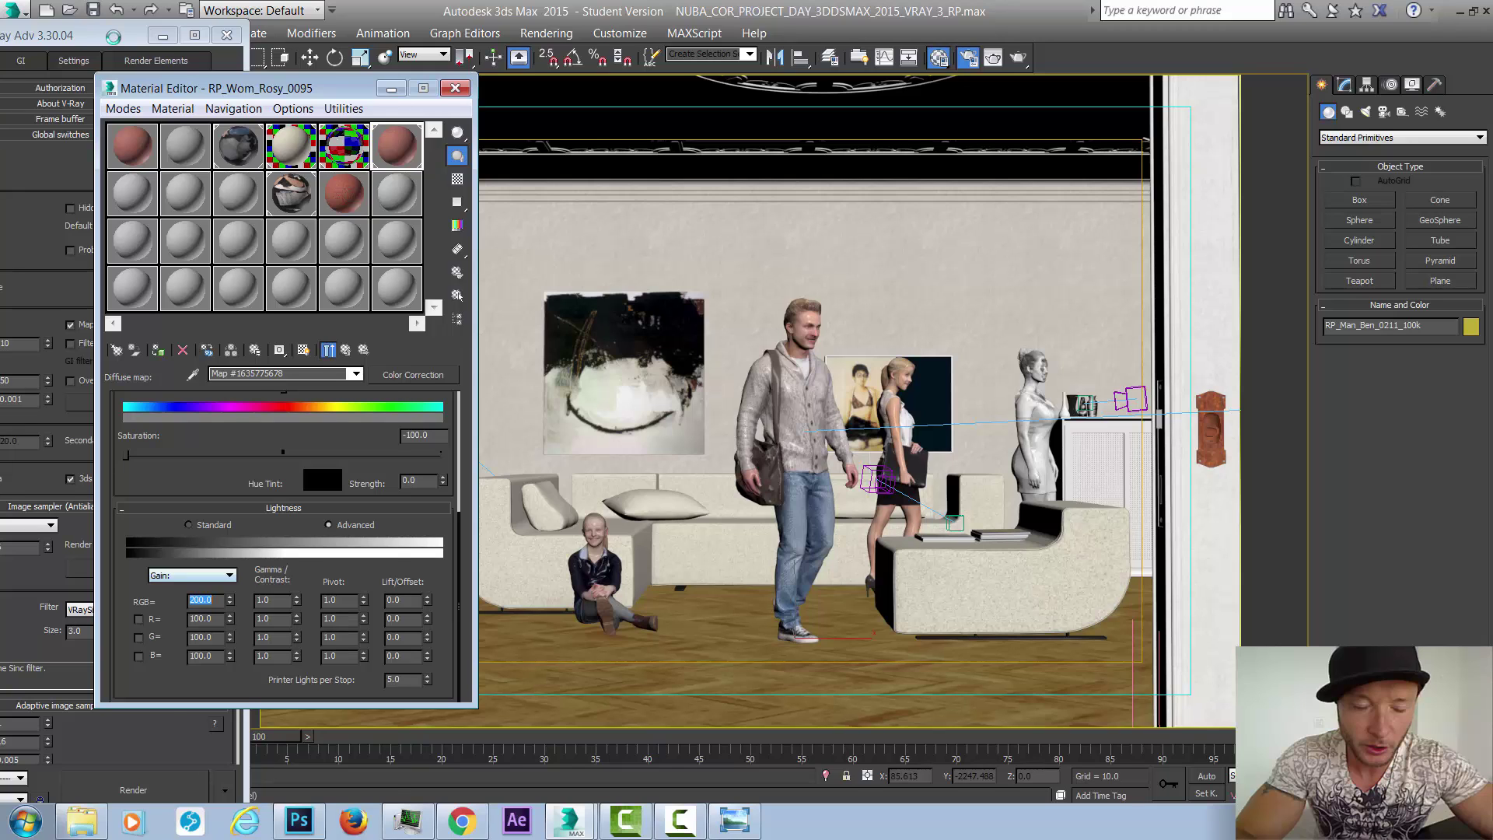
- Expand the V-Ray Frame buffer settings in Render Setup and bring up the V-Ray frame buffer window with the last render
left_click_drag(113, 37, 260, 21)
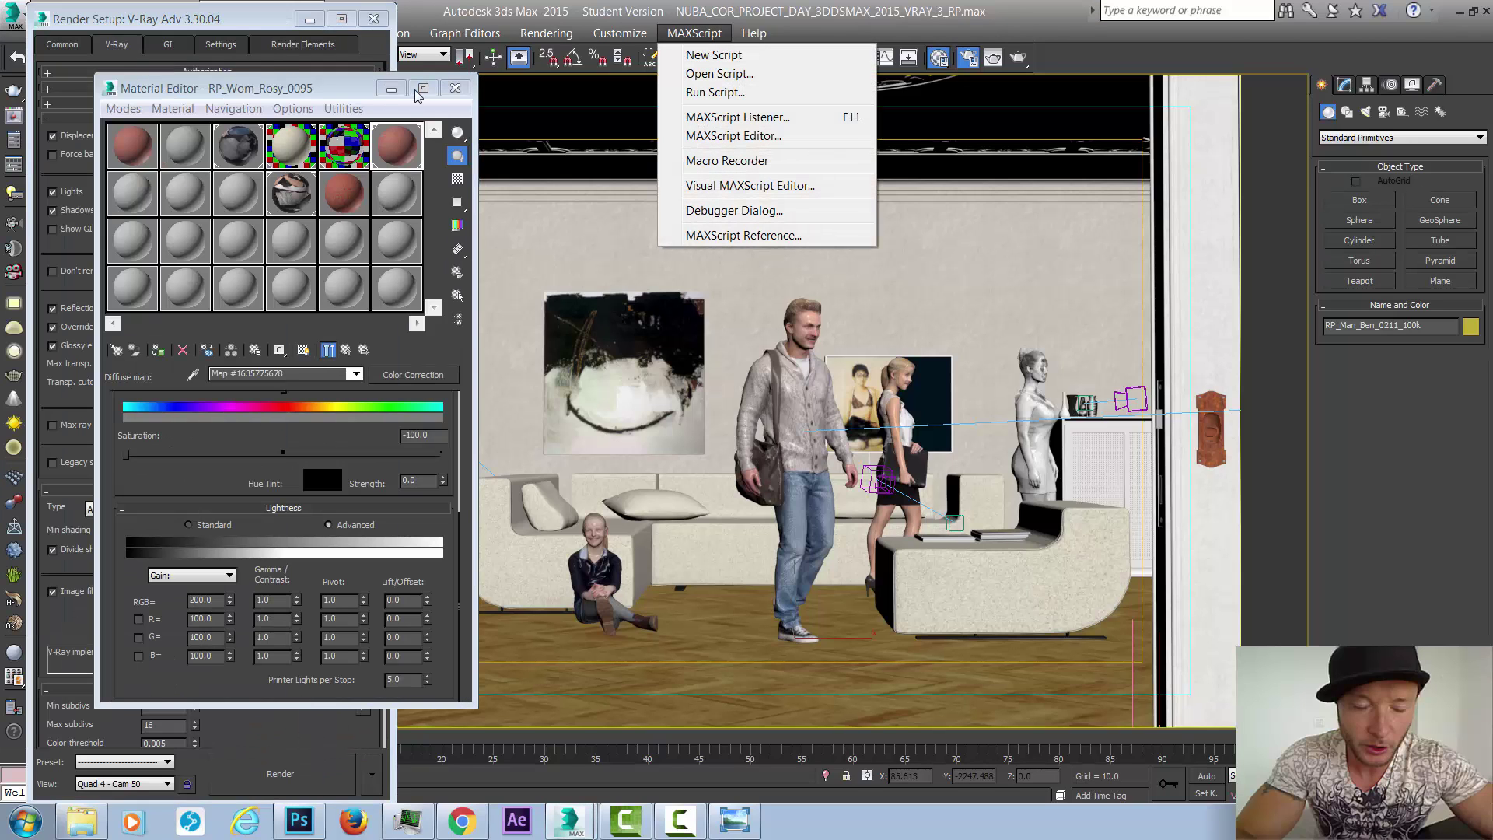
left_click(130, 47)
left_click(85, 138)
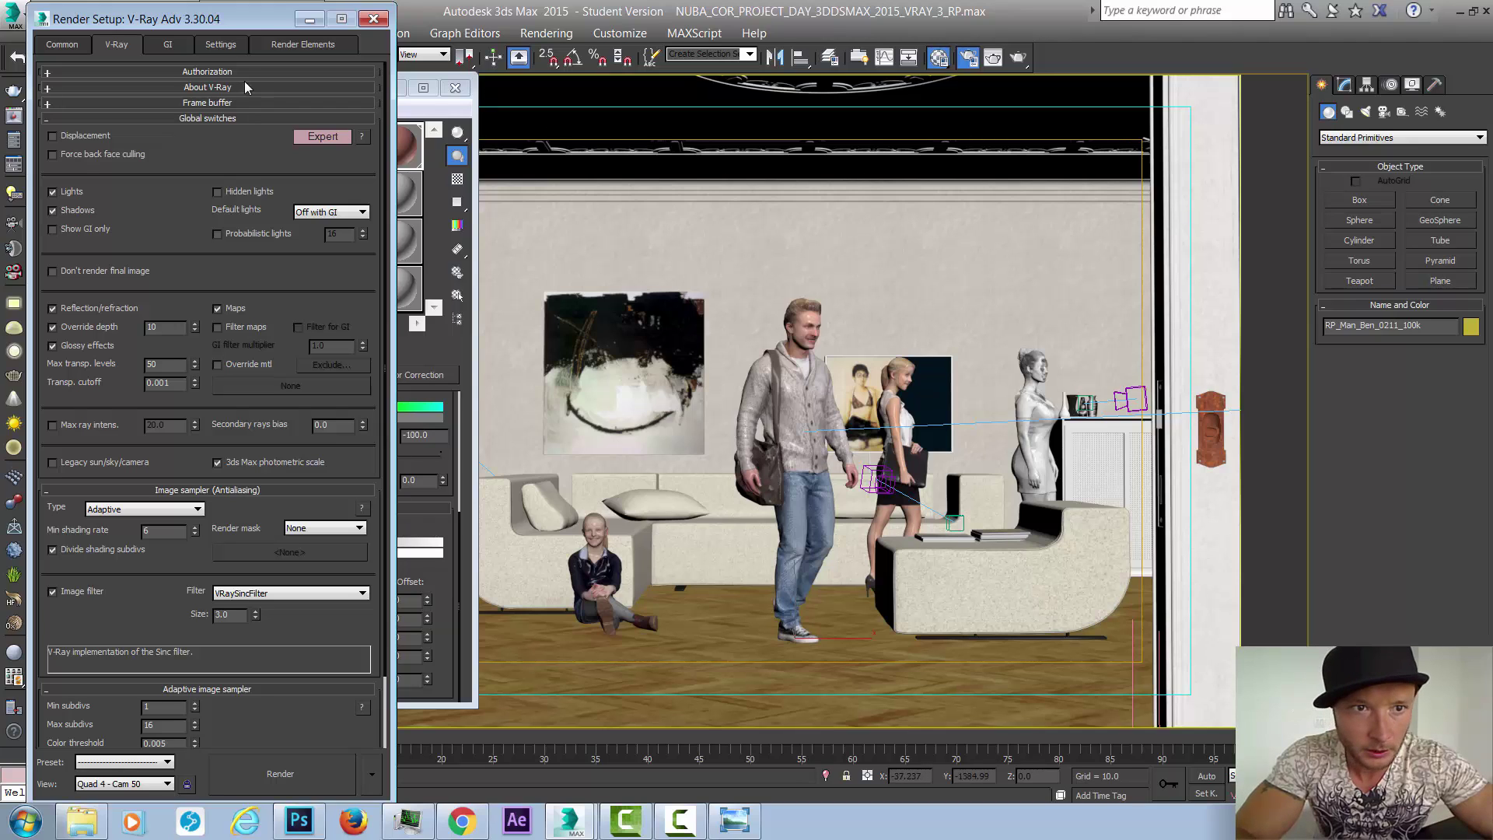
left_click(217, 106)
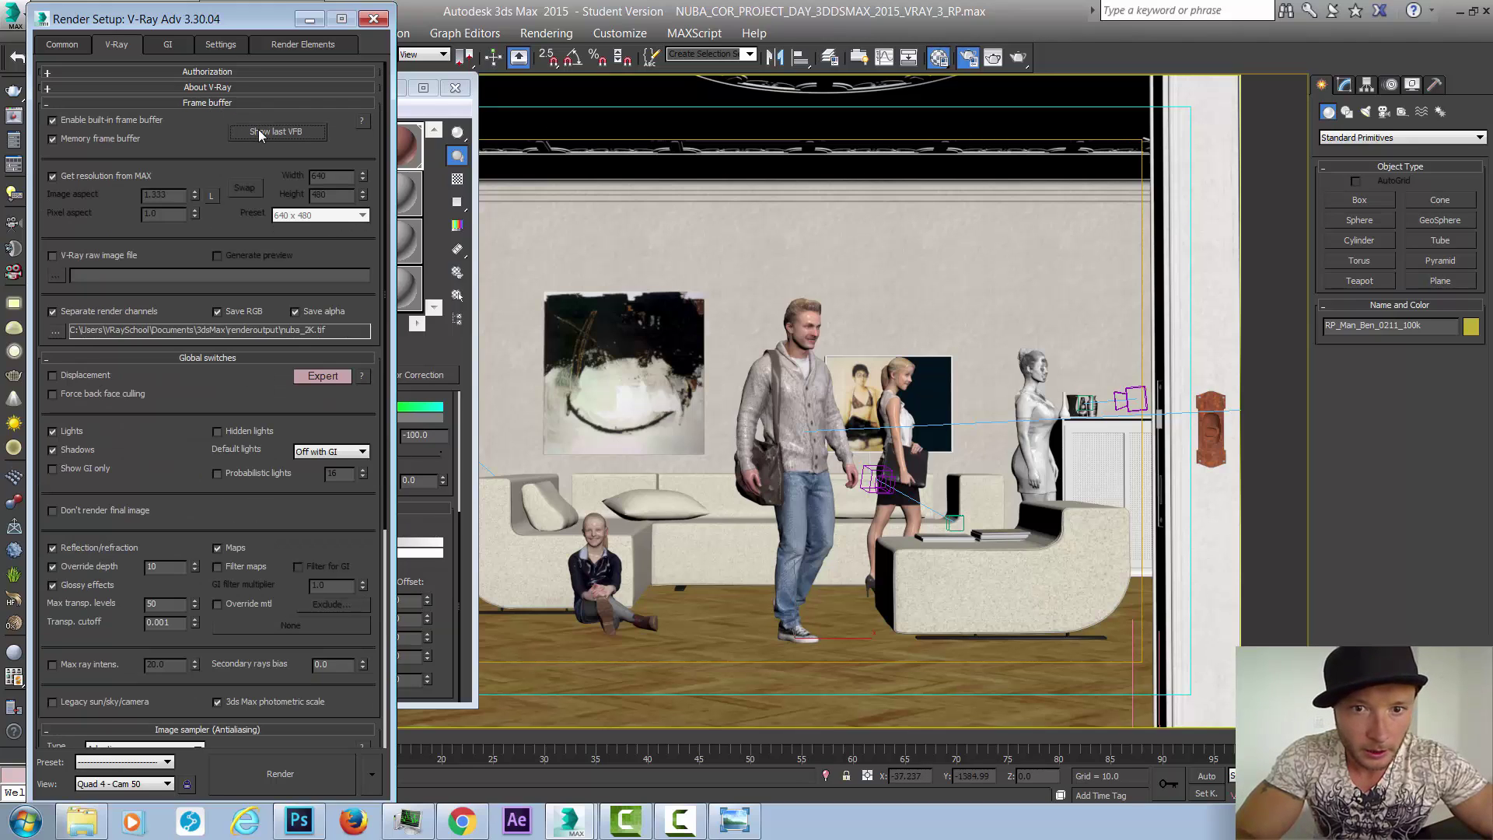
mouse_move(572, 820)
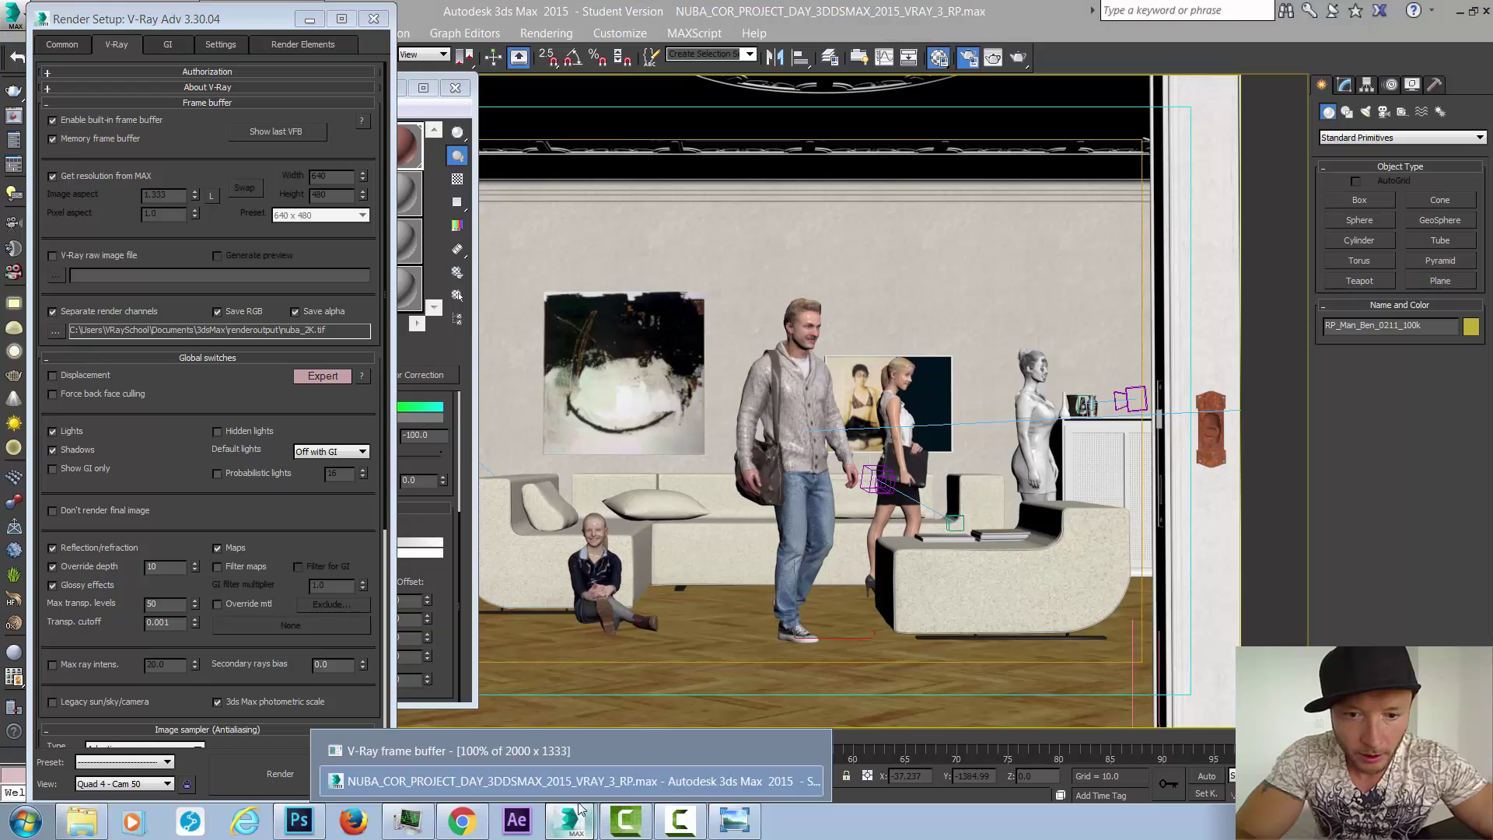
left_click(576, 750)
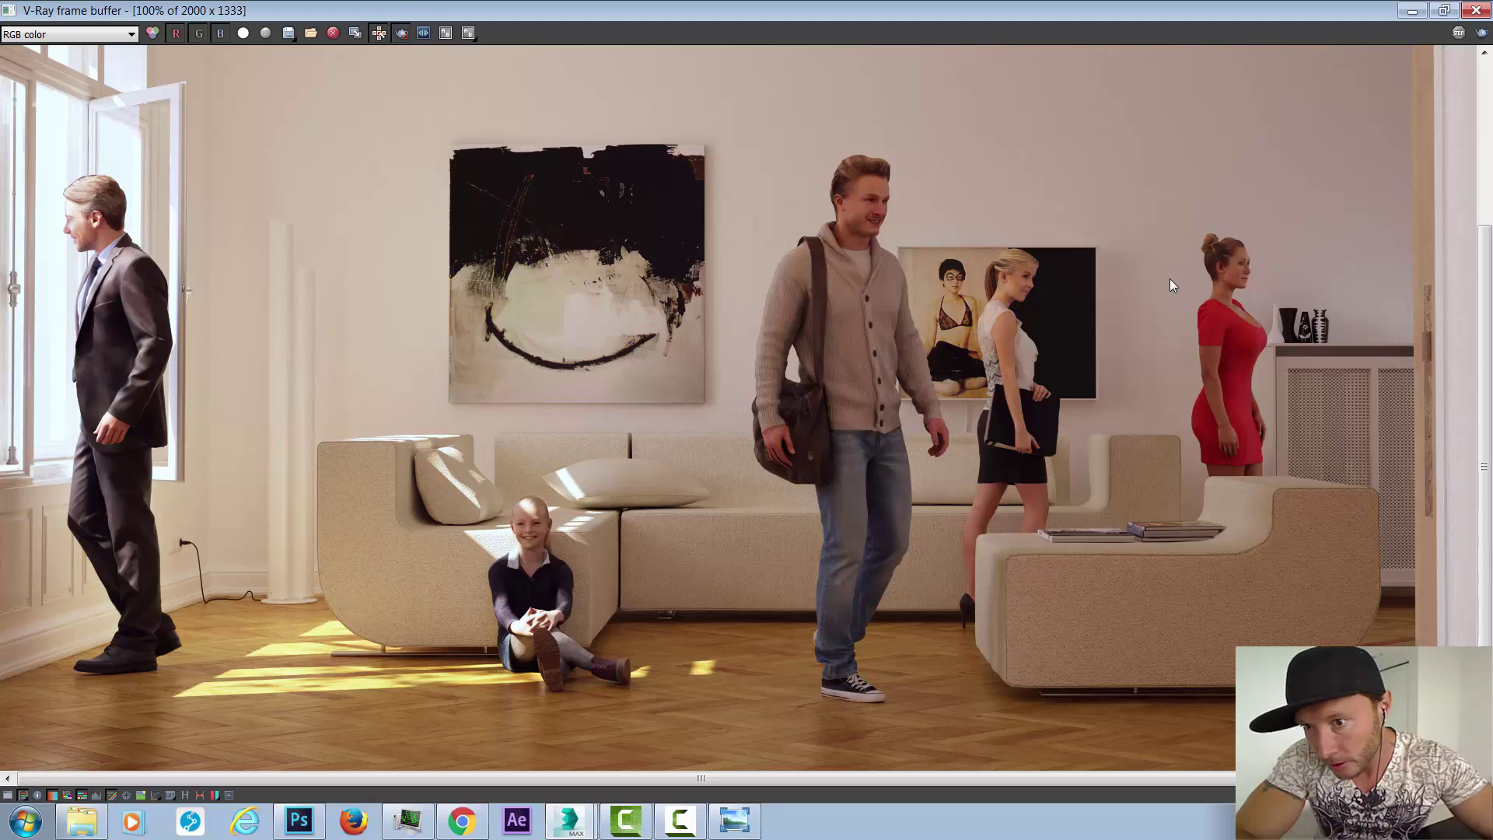
- Render a region around the woman in the red dress and view her in the reduced frame buffer window
left_click_drag(1170, 294, 1281, 473)
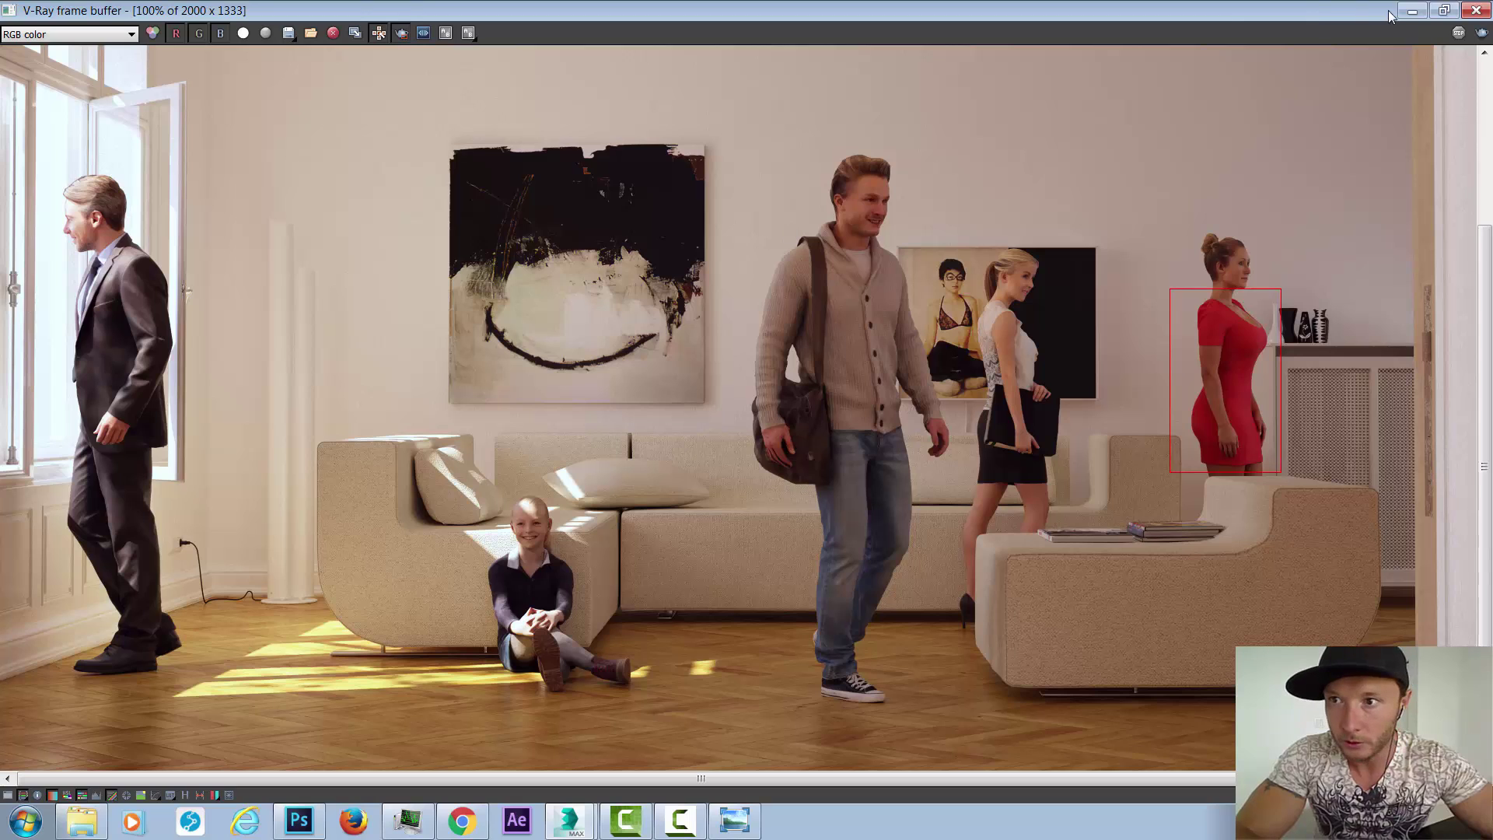
left_click(1483, 33)
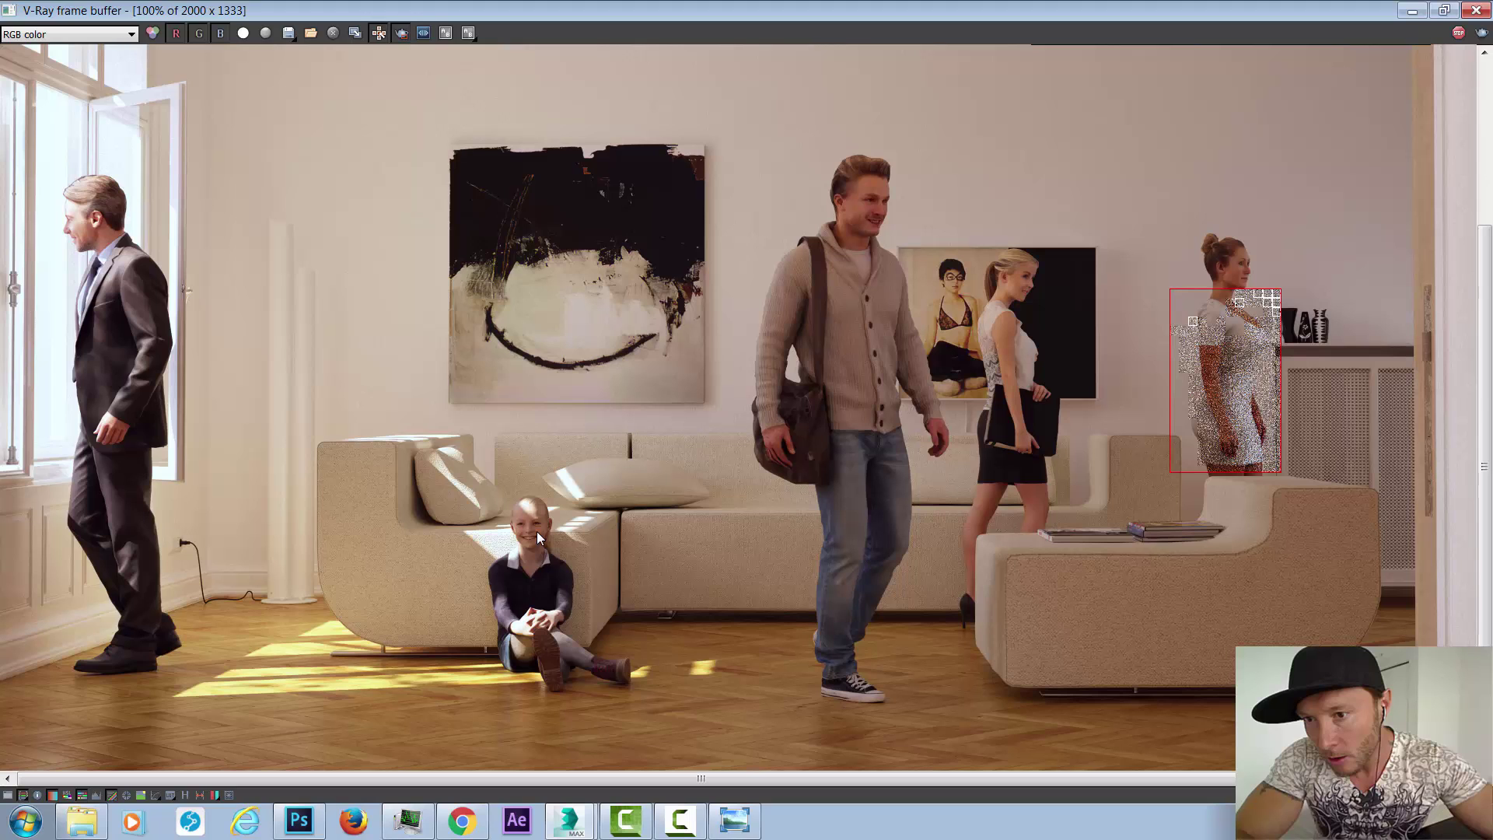
key("super+Down")
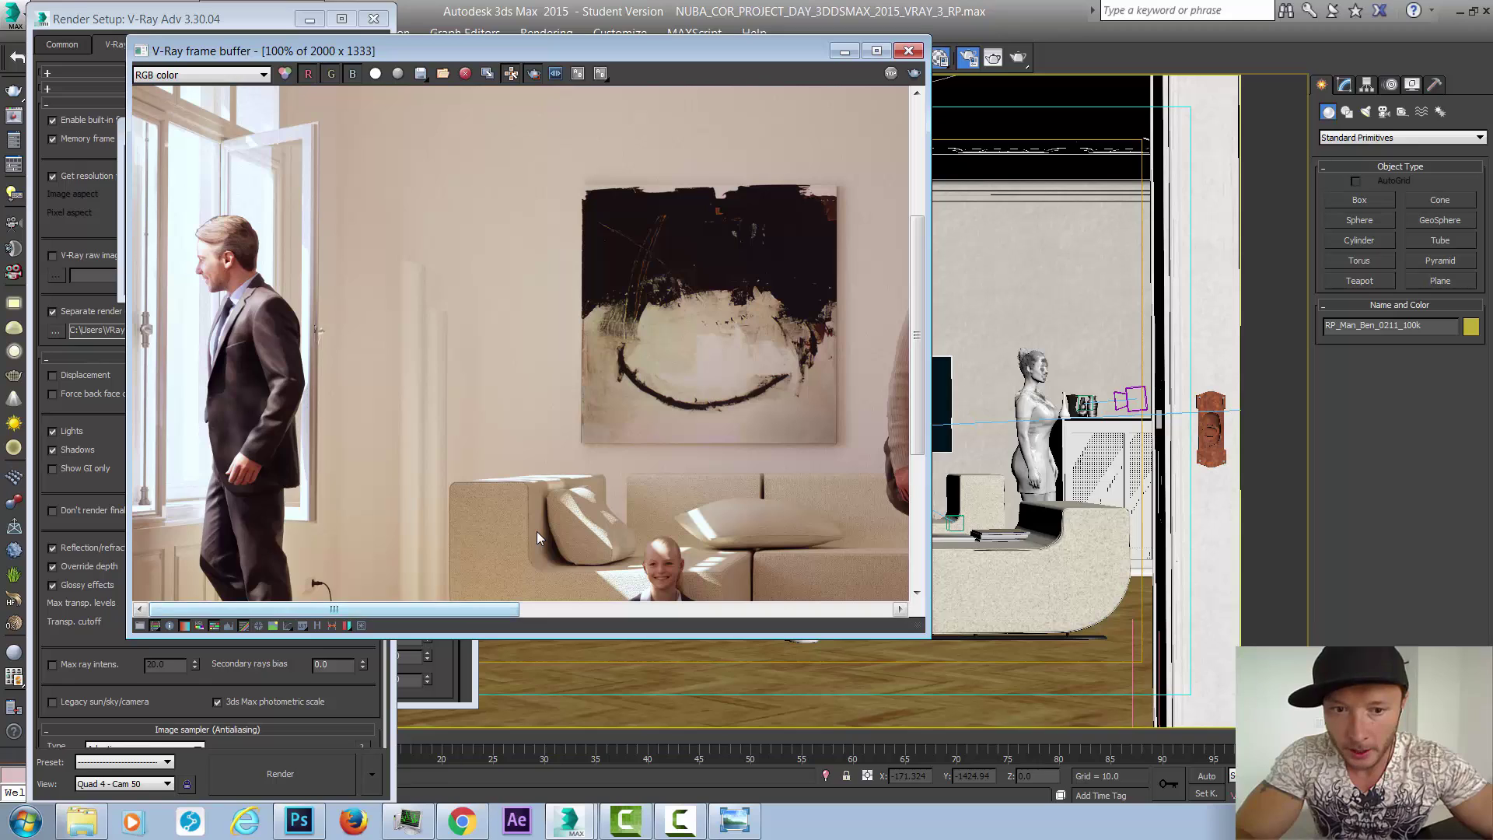
left_click_drag(334, 609, 631, 609)
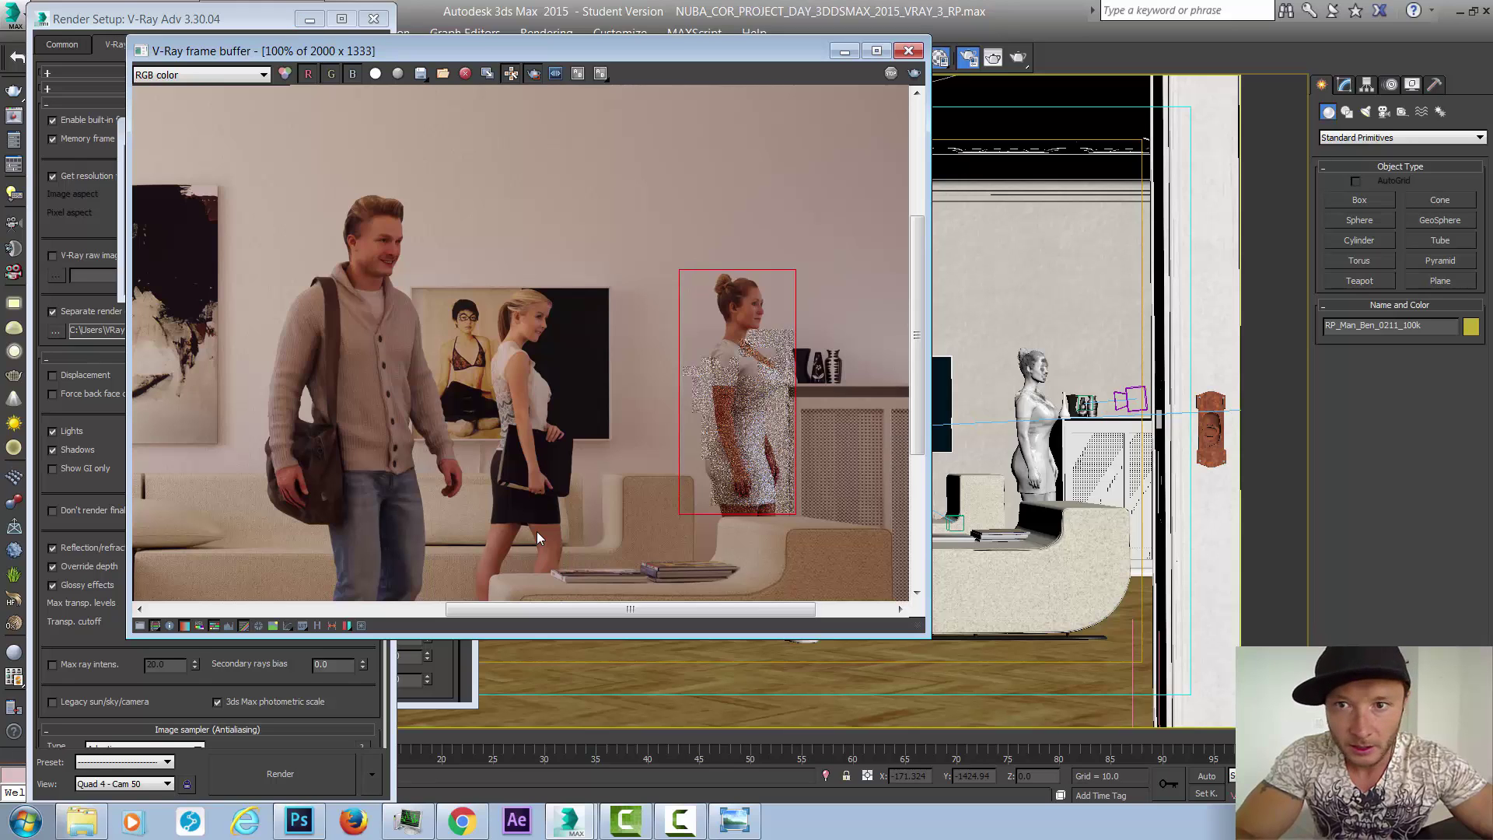
- Open the woman's skin base material, clear its diffuse map, and paste the clipboard's texture map there as a copy
key("m")
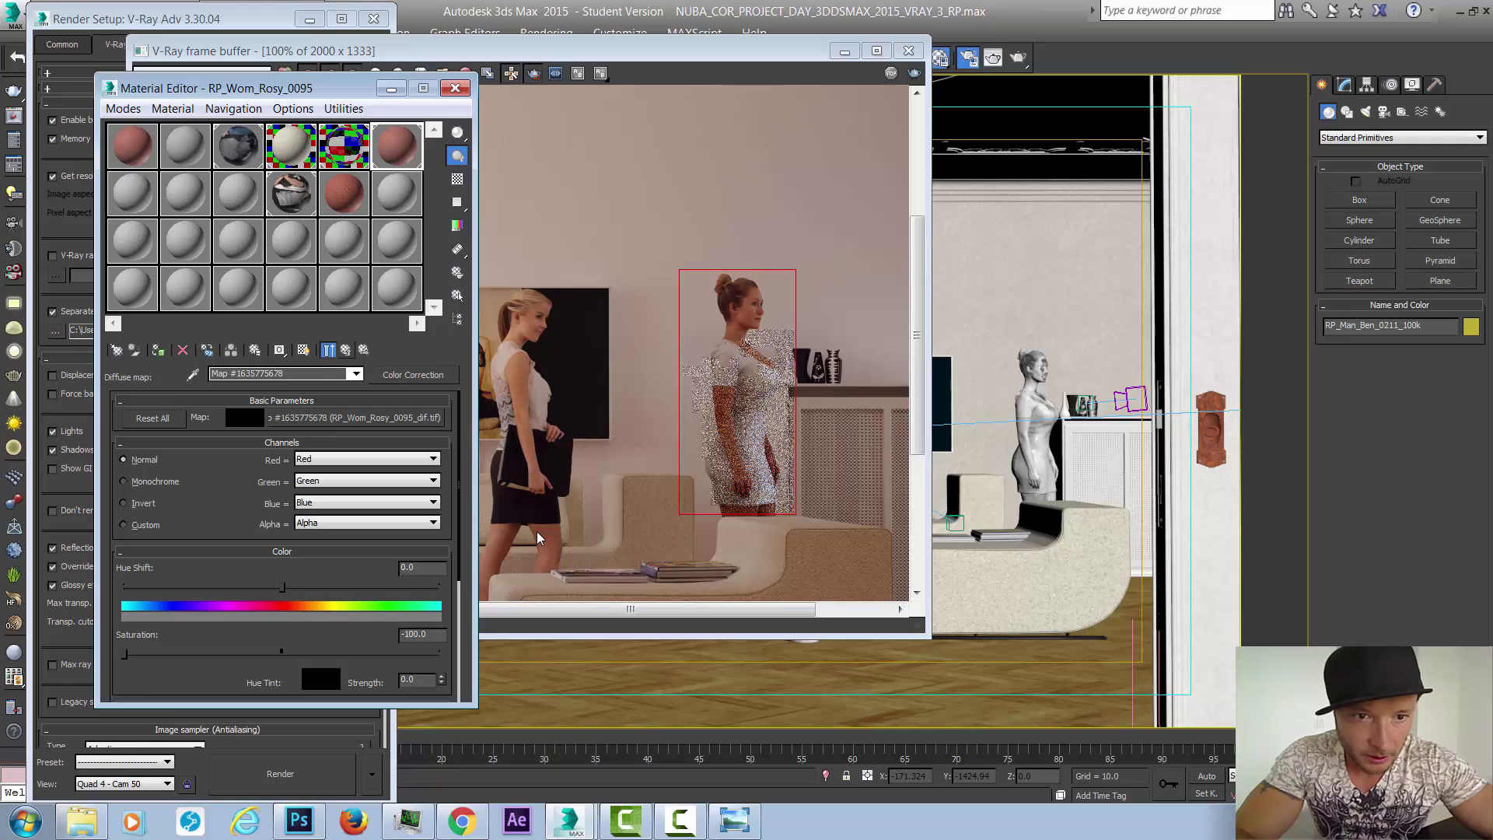
key("Up")
key("Up")
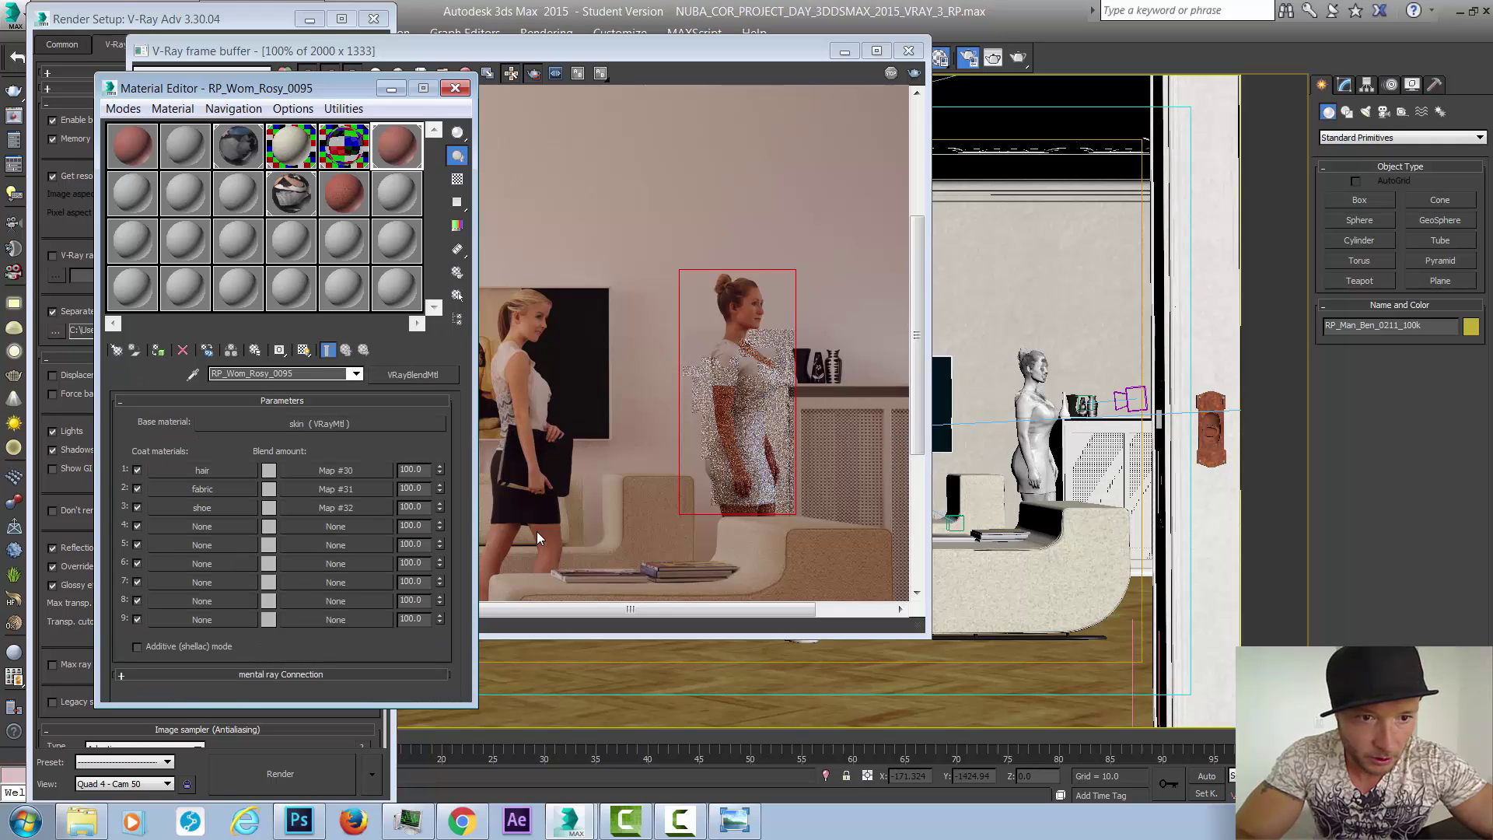
left_click(319, 423)
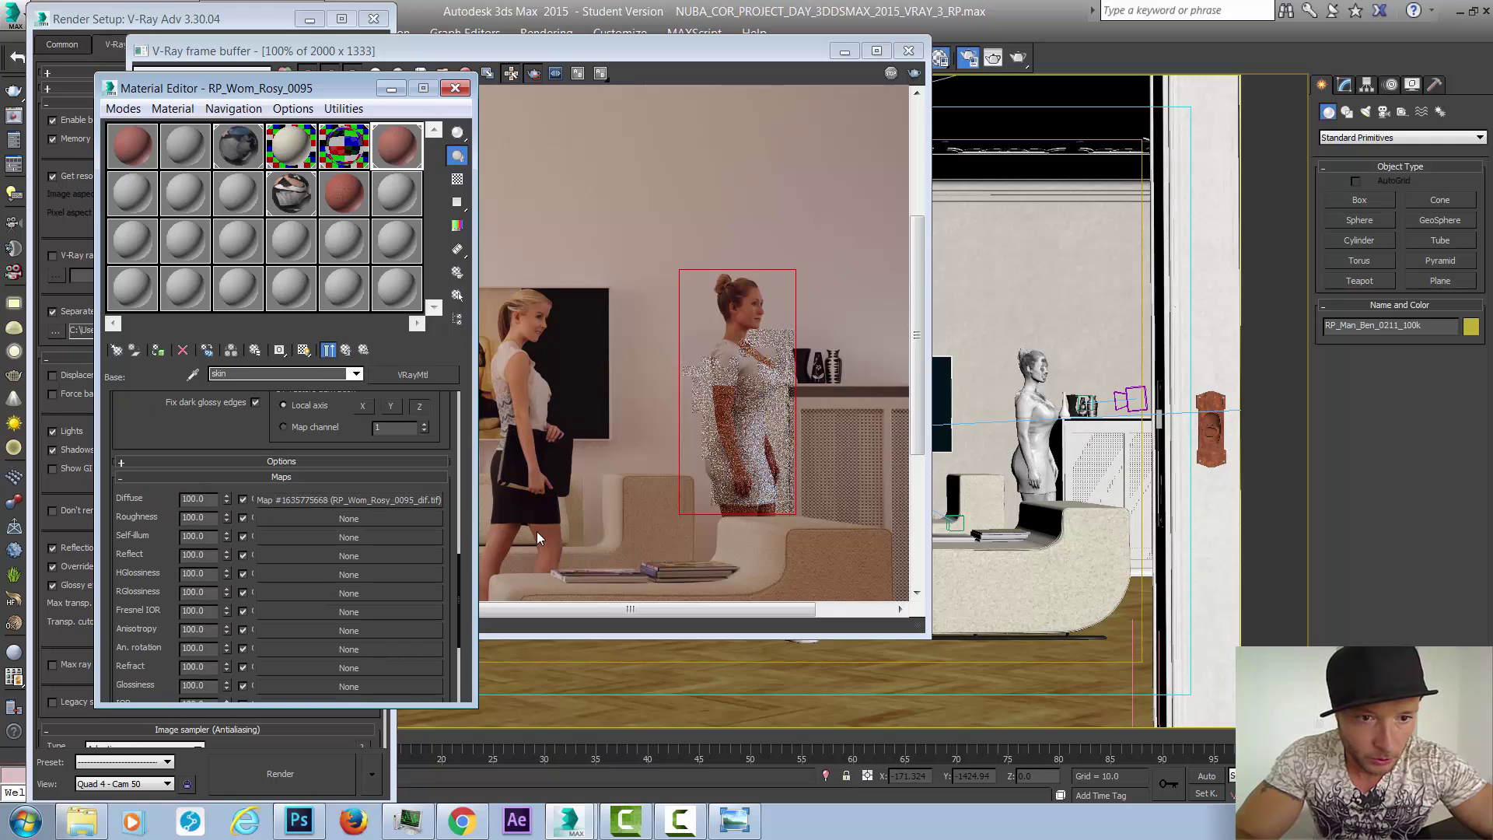
right_click(537, 537)
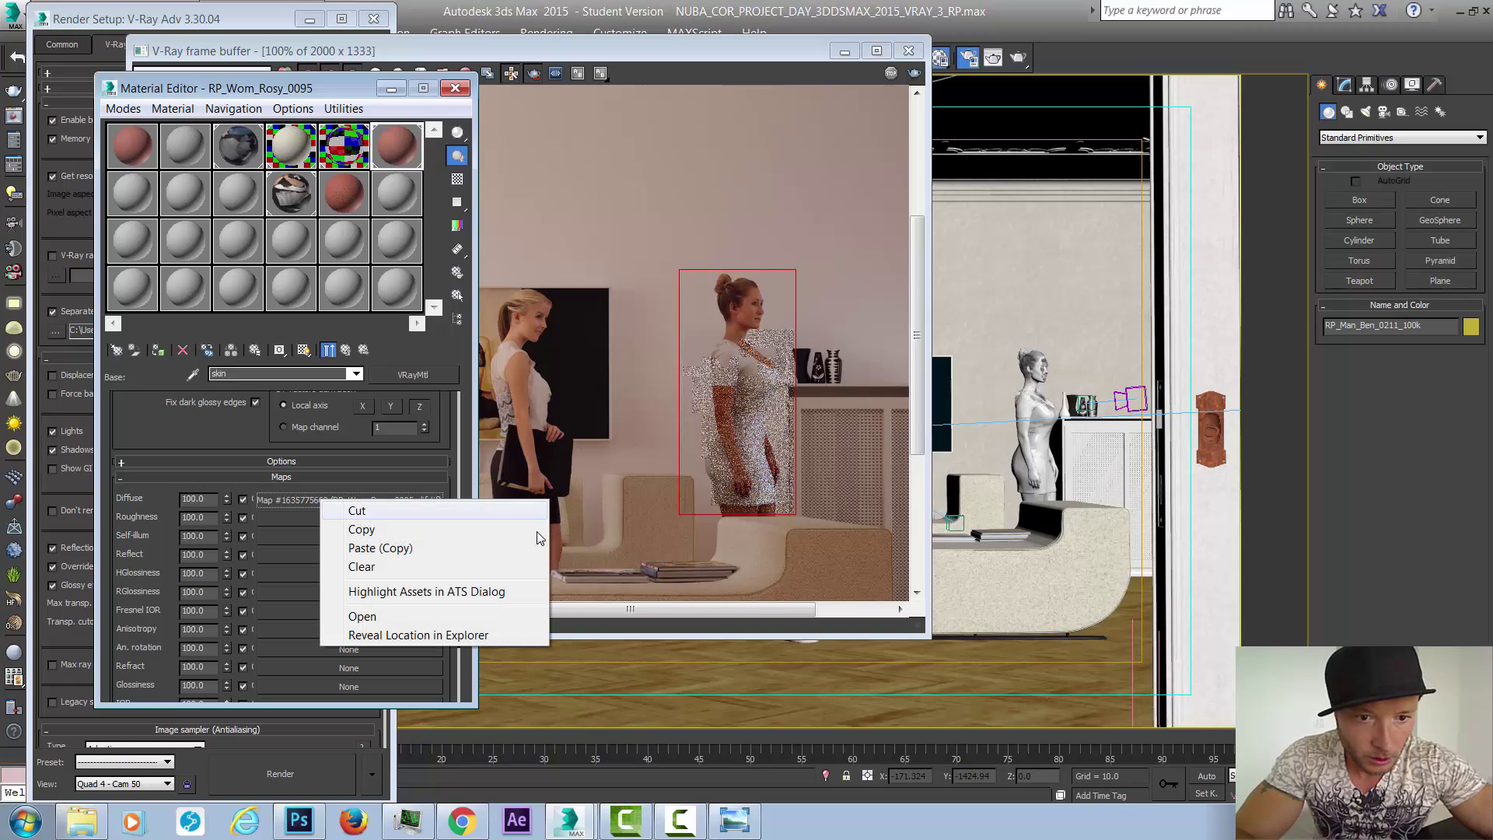
key("Down")
key("Down")
key("Down")
key("Return")
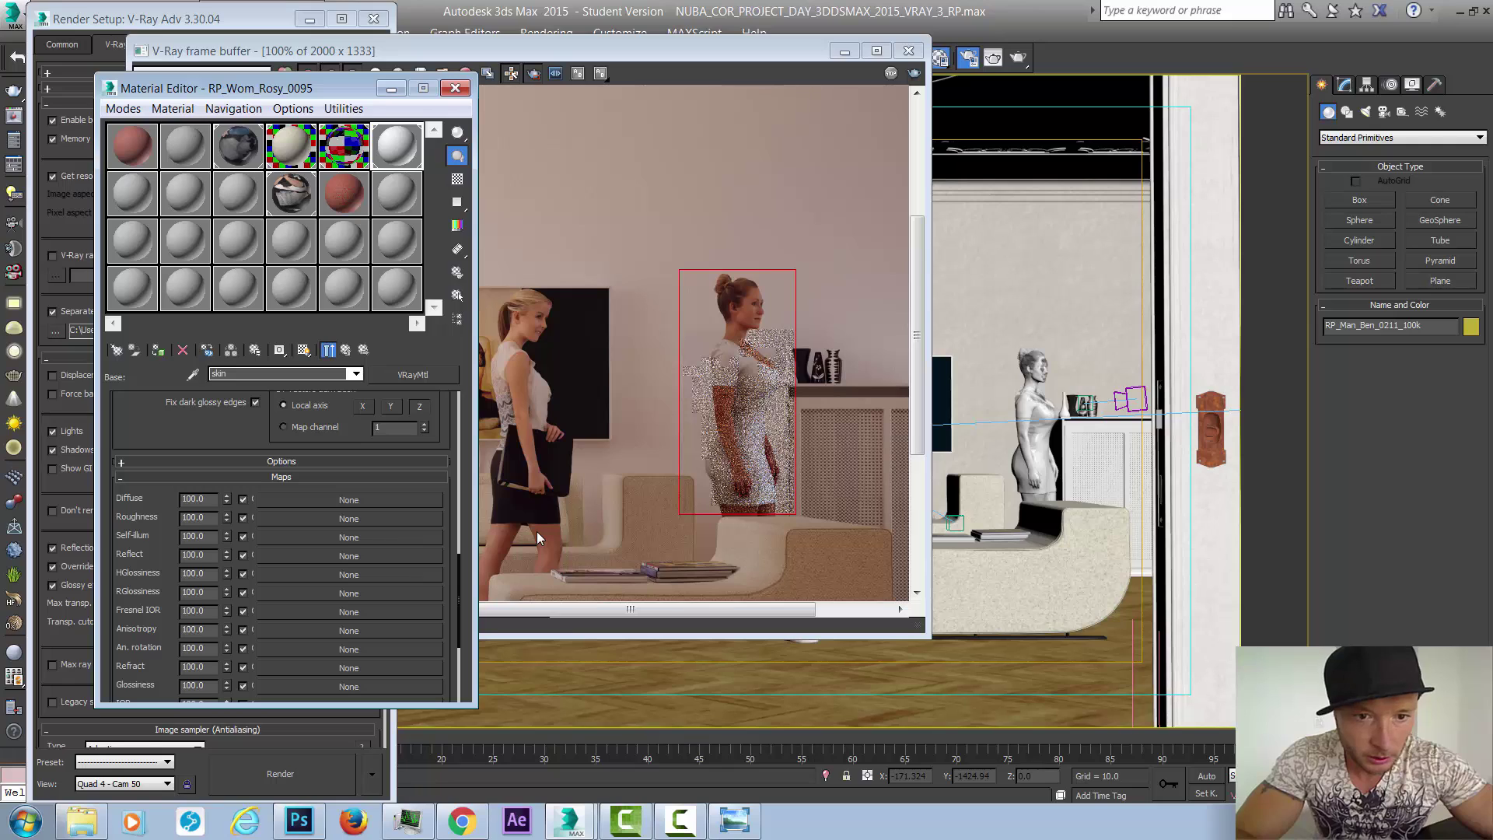
key("Menu")
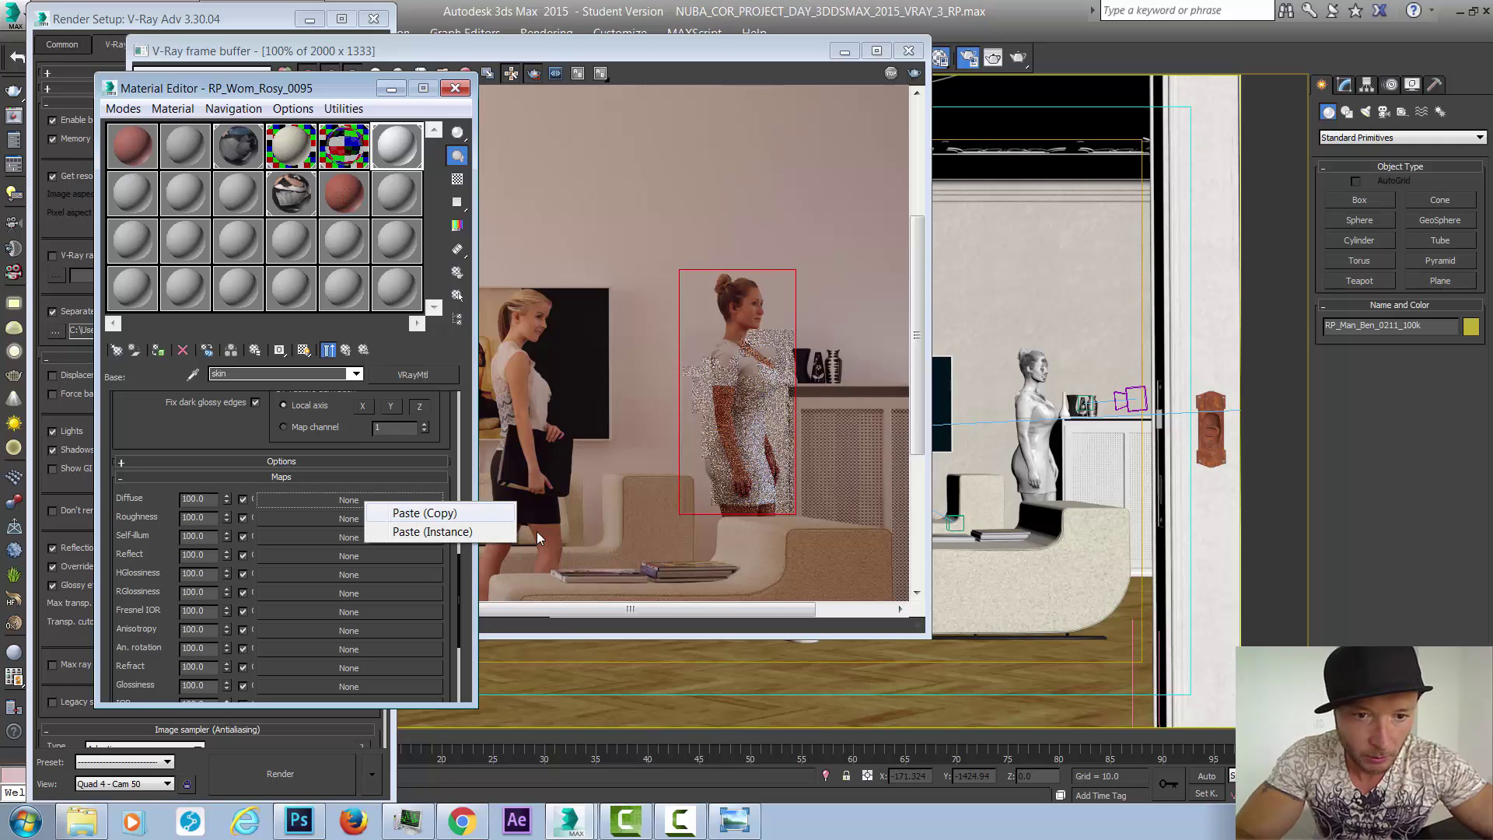
key("Return")
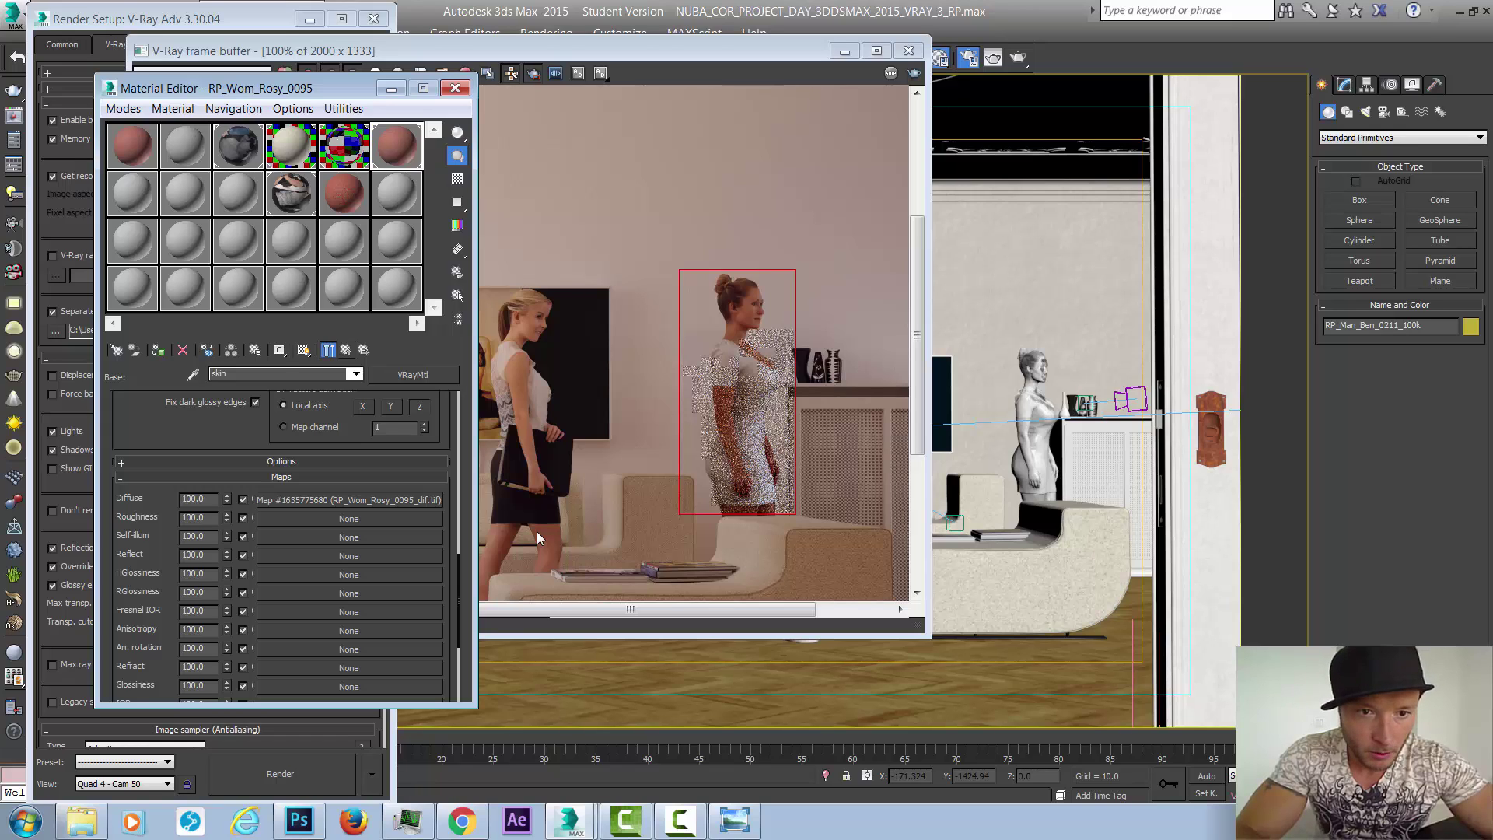
- Wrap the skin's diffuse bitmap in a Color Correction map, keeping the old map as a sub-map
key("Up")
key("Down")
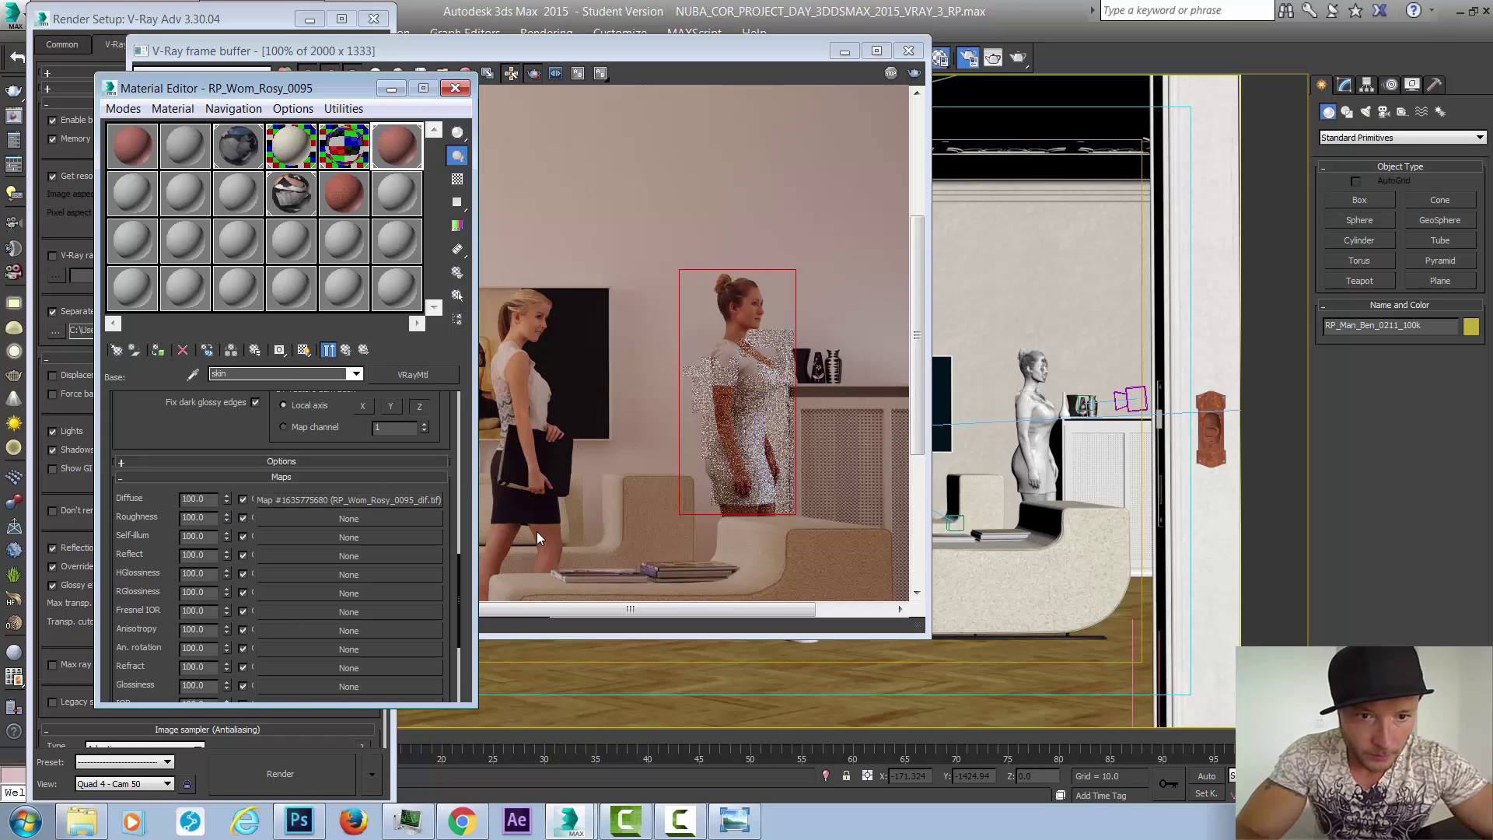
key("Down")
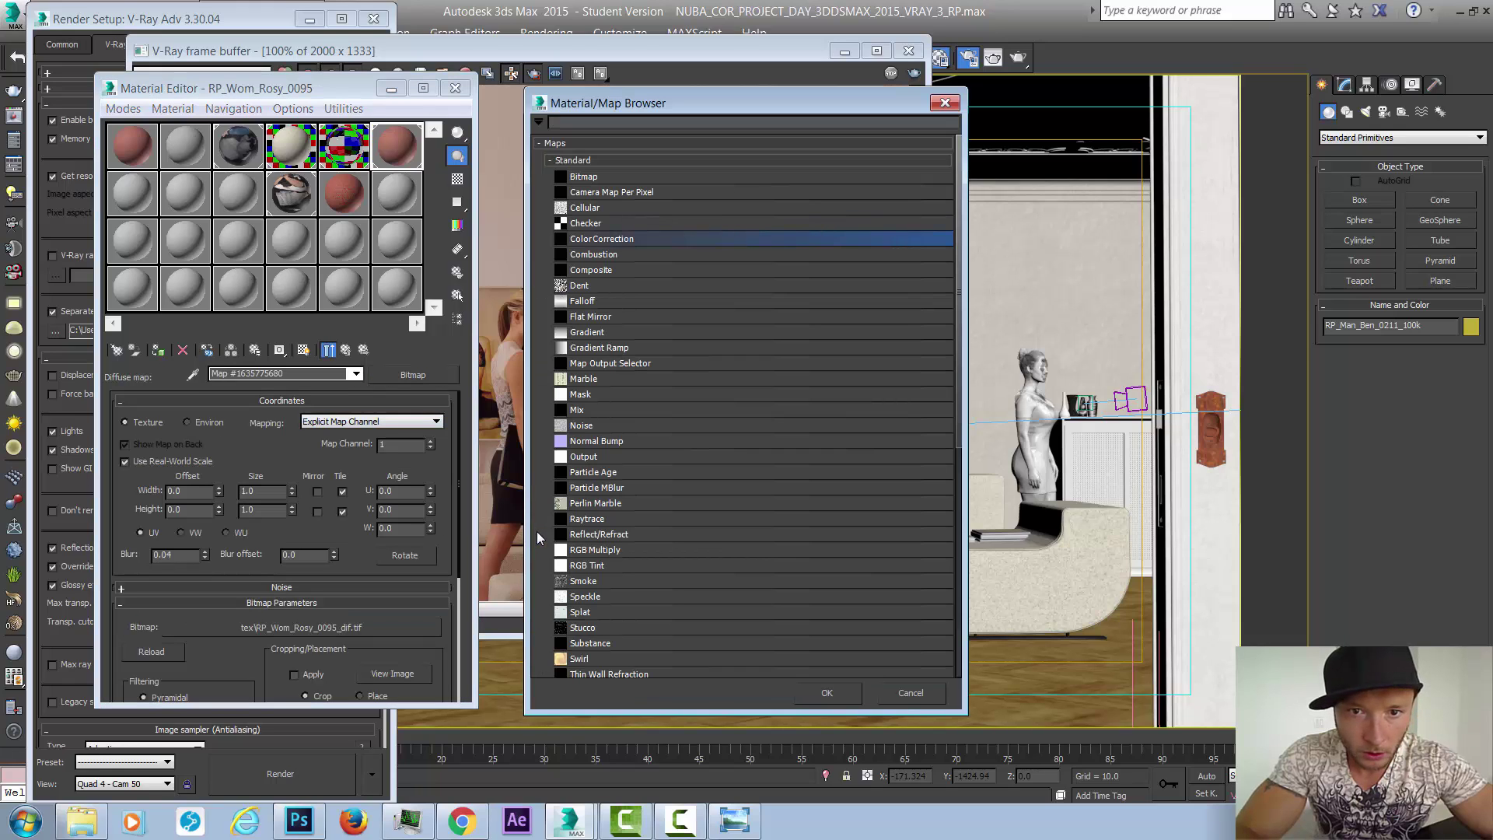
key("Return")
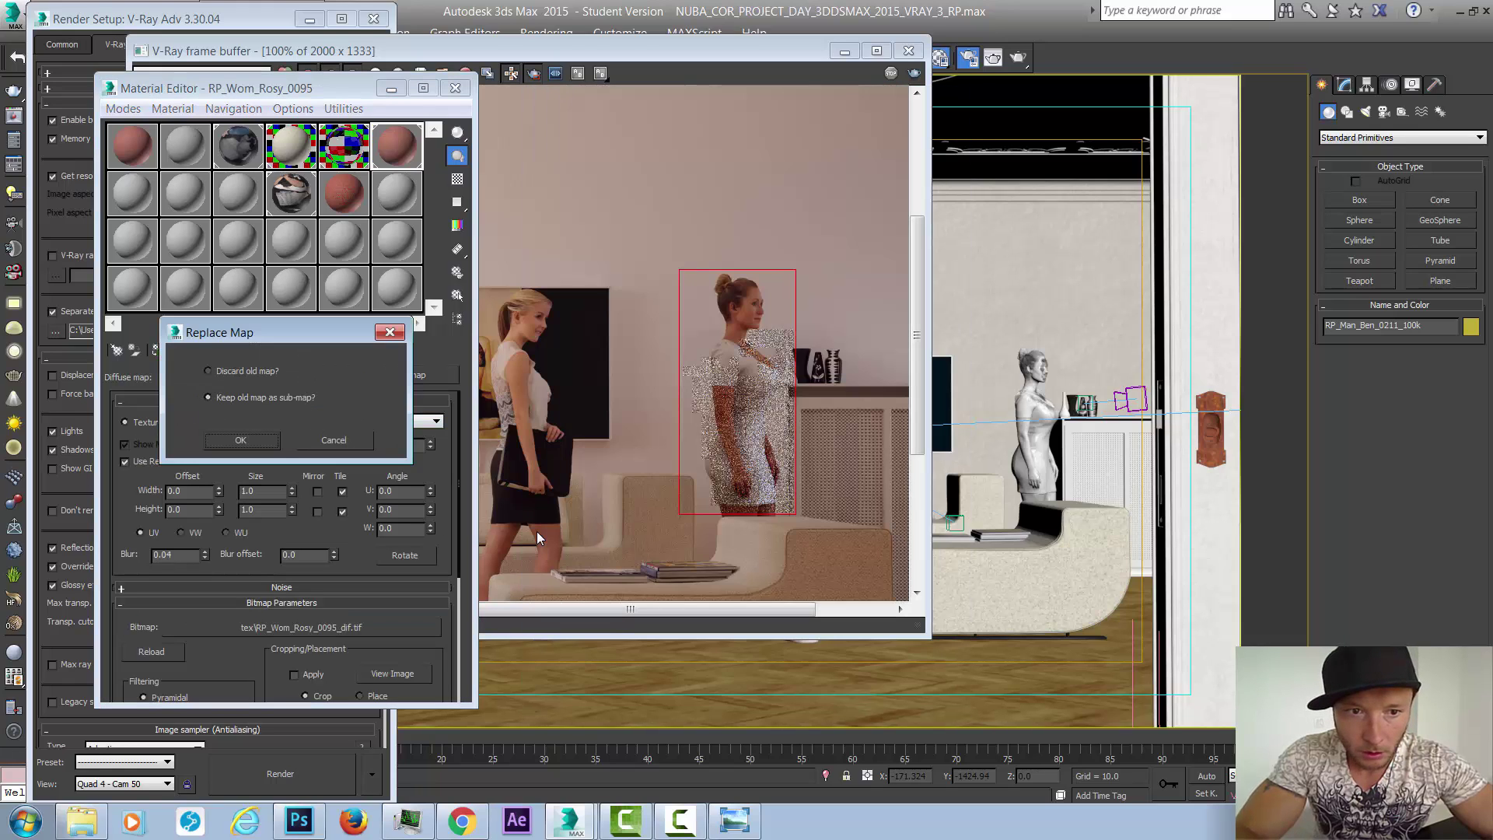
key("Return")
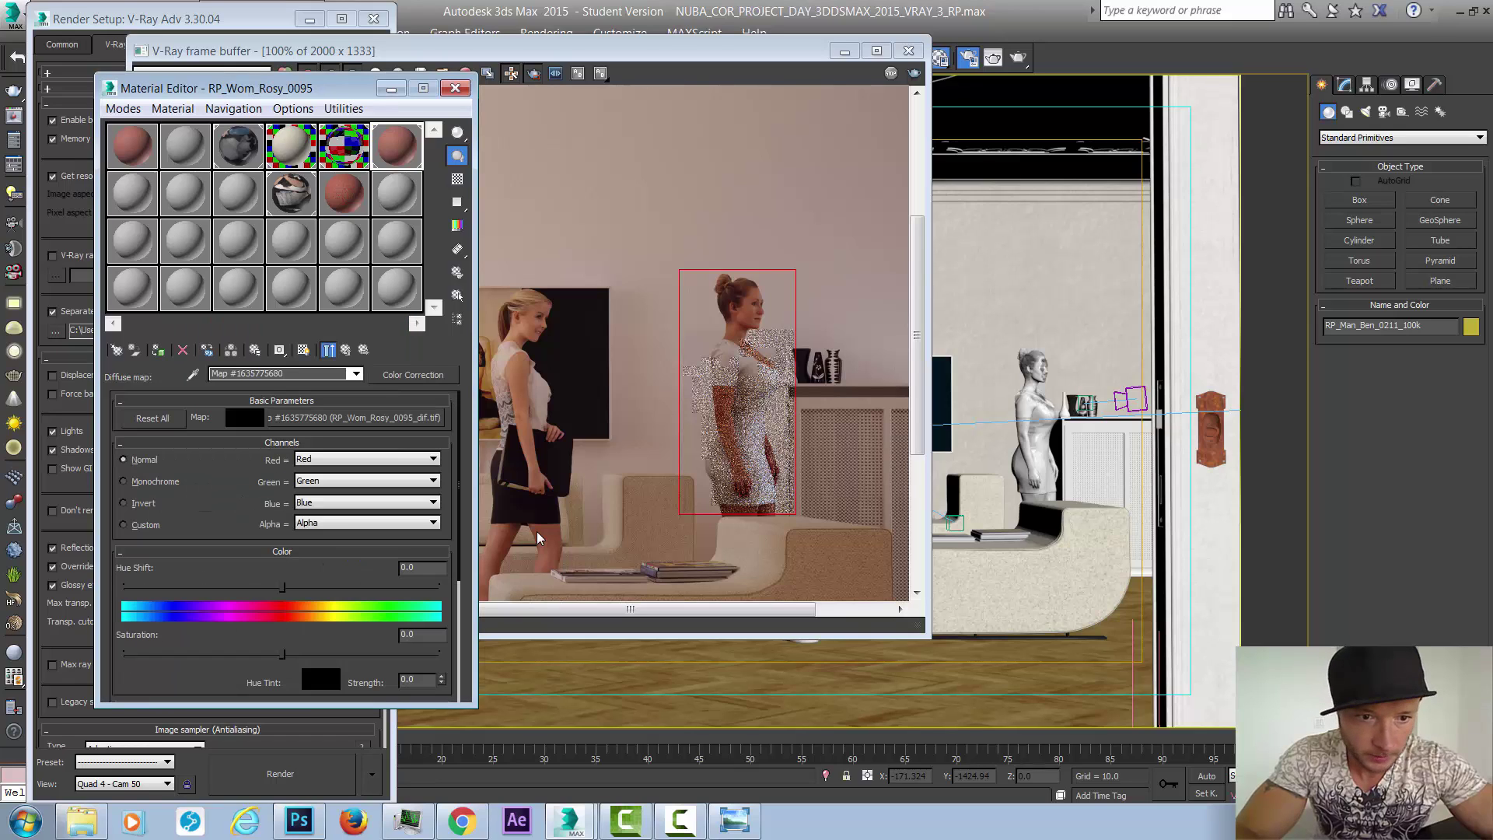
- Switch the skin's Color Correction lightness to Advanced, with RGB gain 50 and gamma/contrast 0.85
scroll(537, 537, "down", 4)
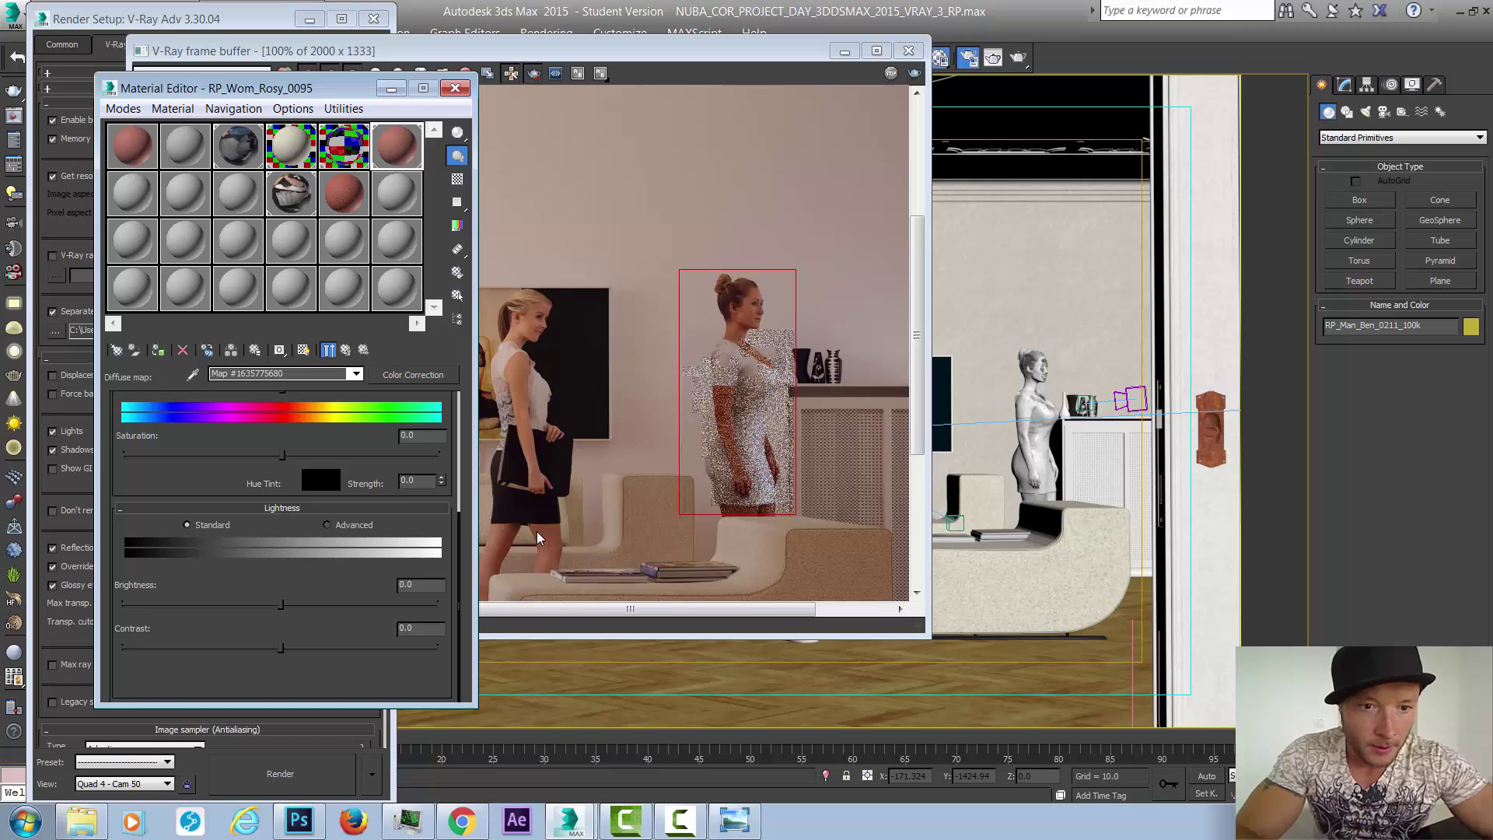
key("Right")
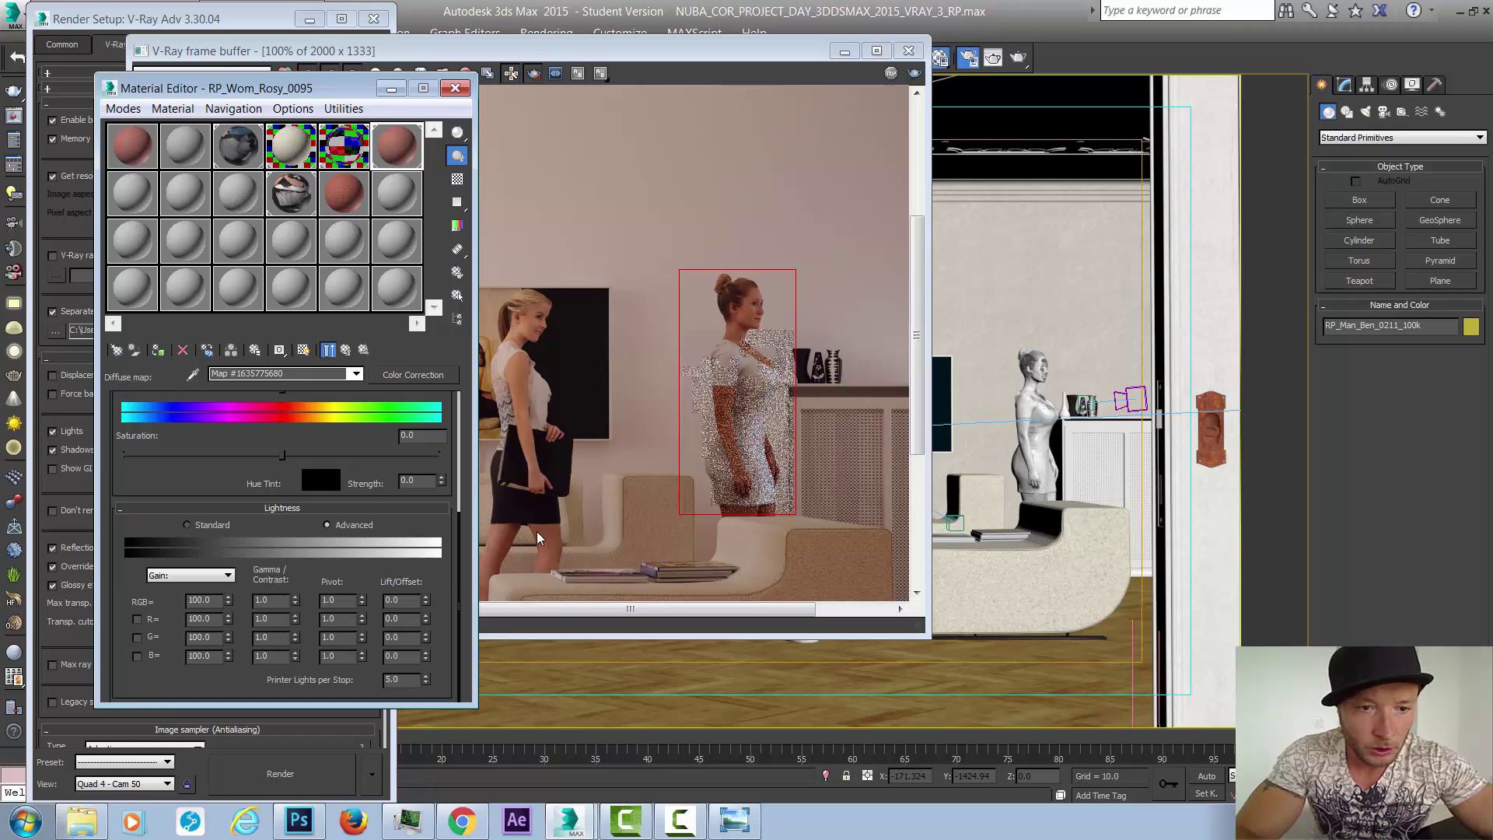
key("Left")
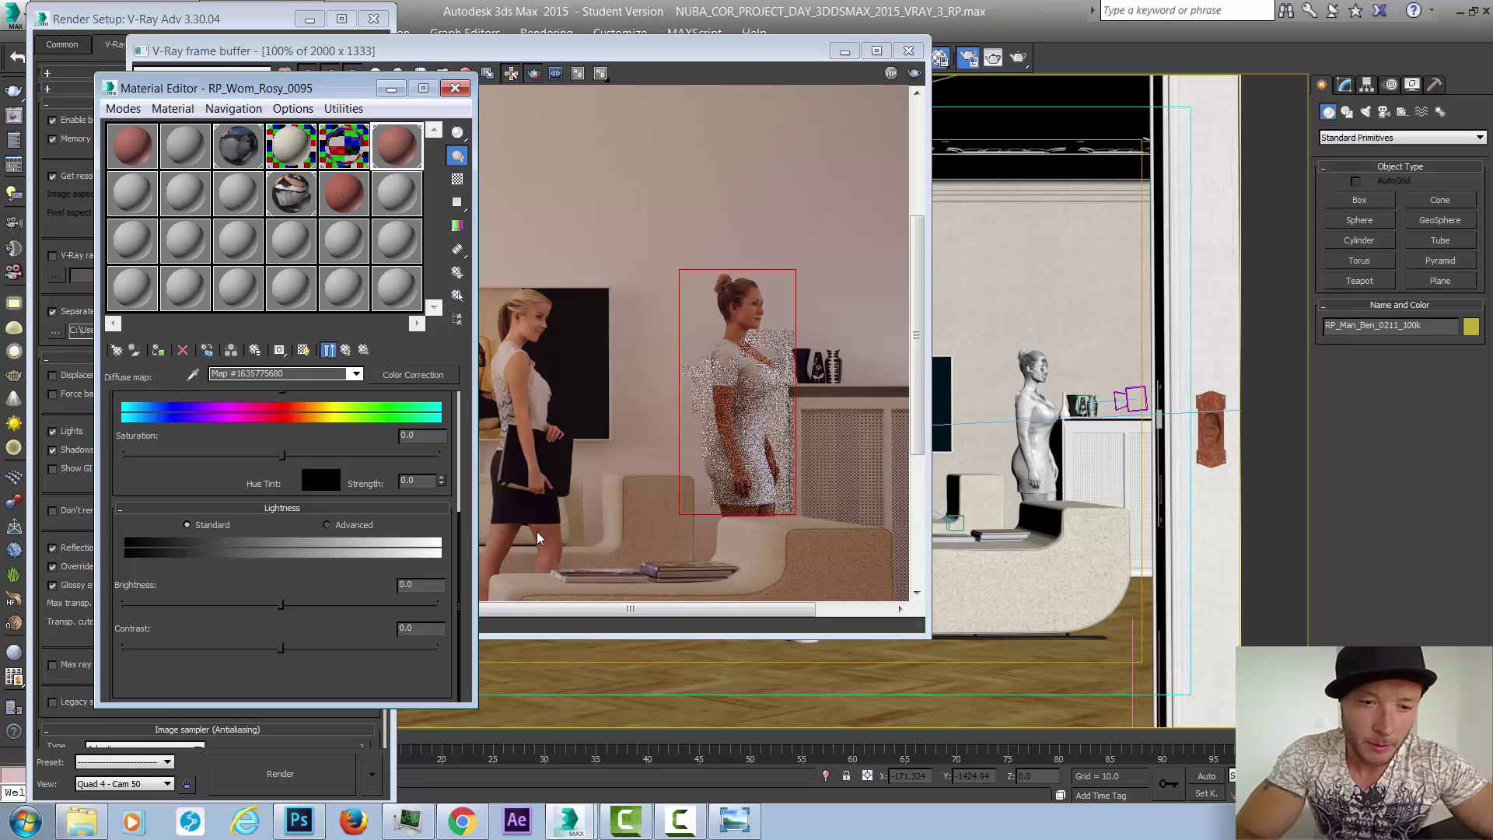
key("Right")
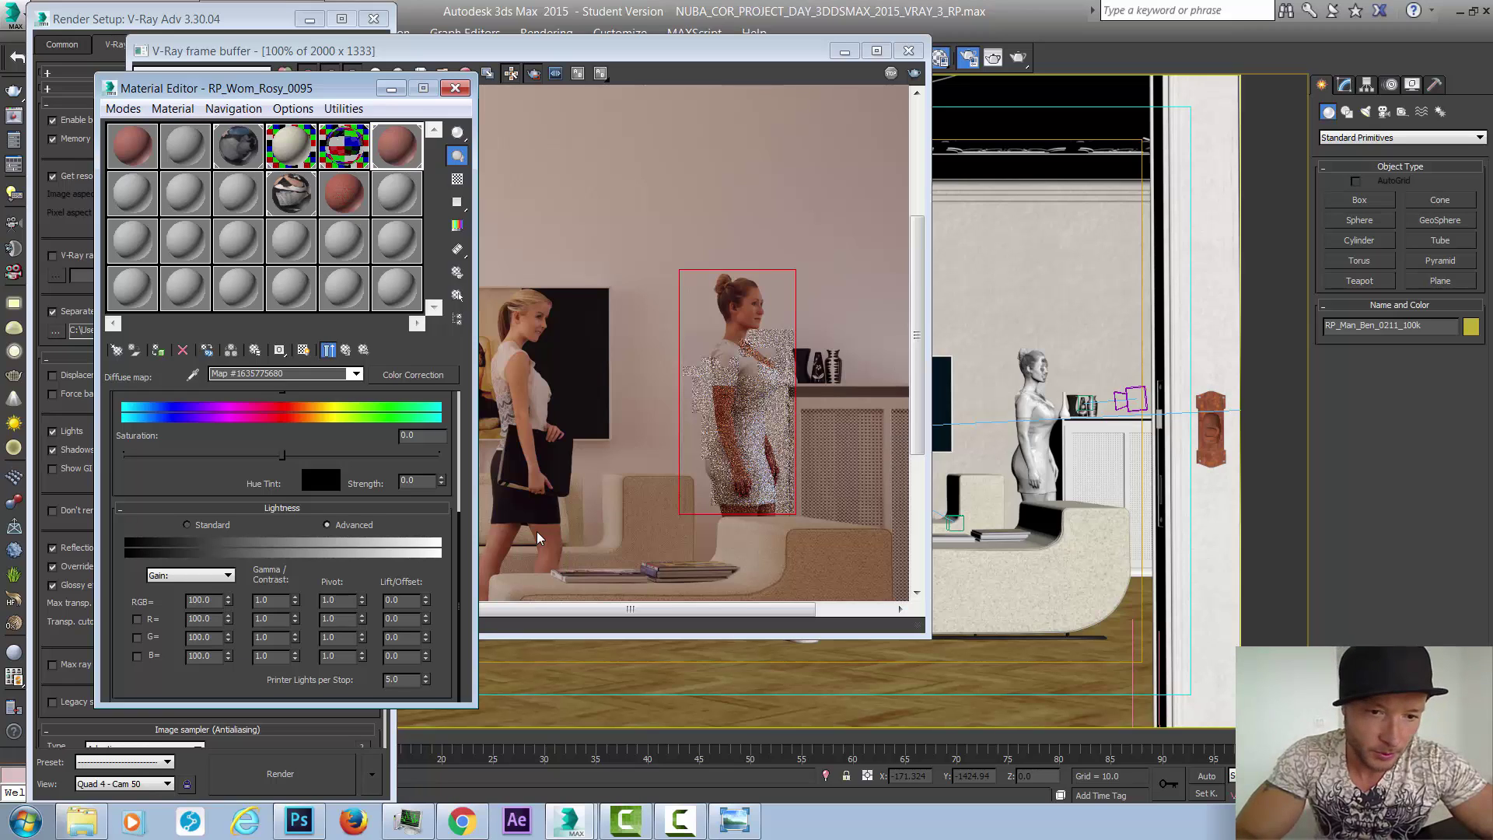
key("shift+Home")
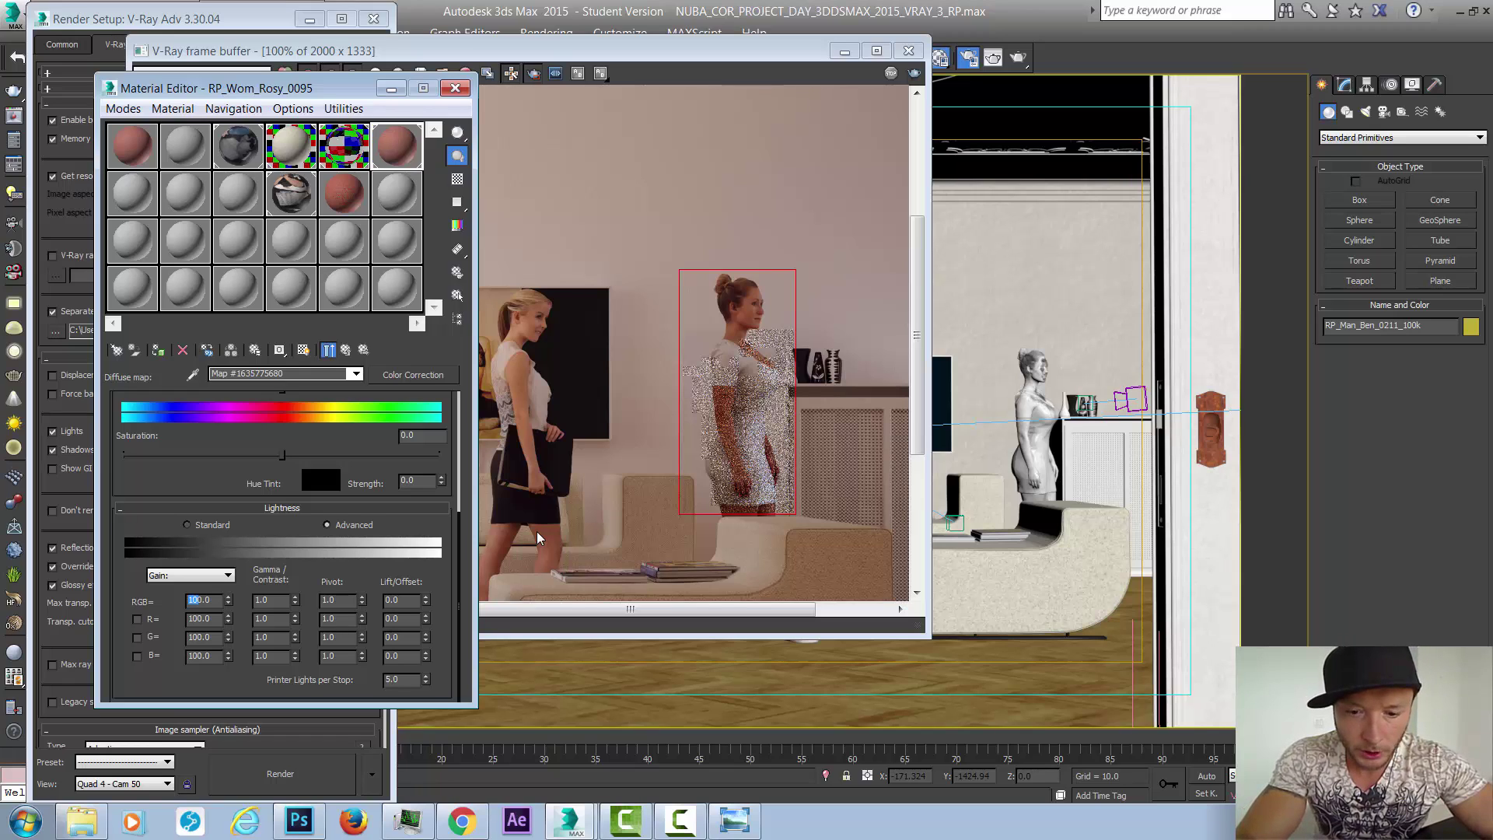
type("50")
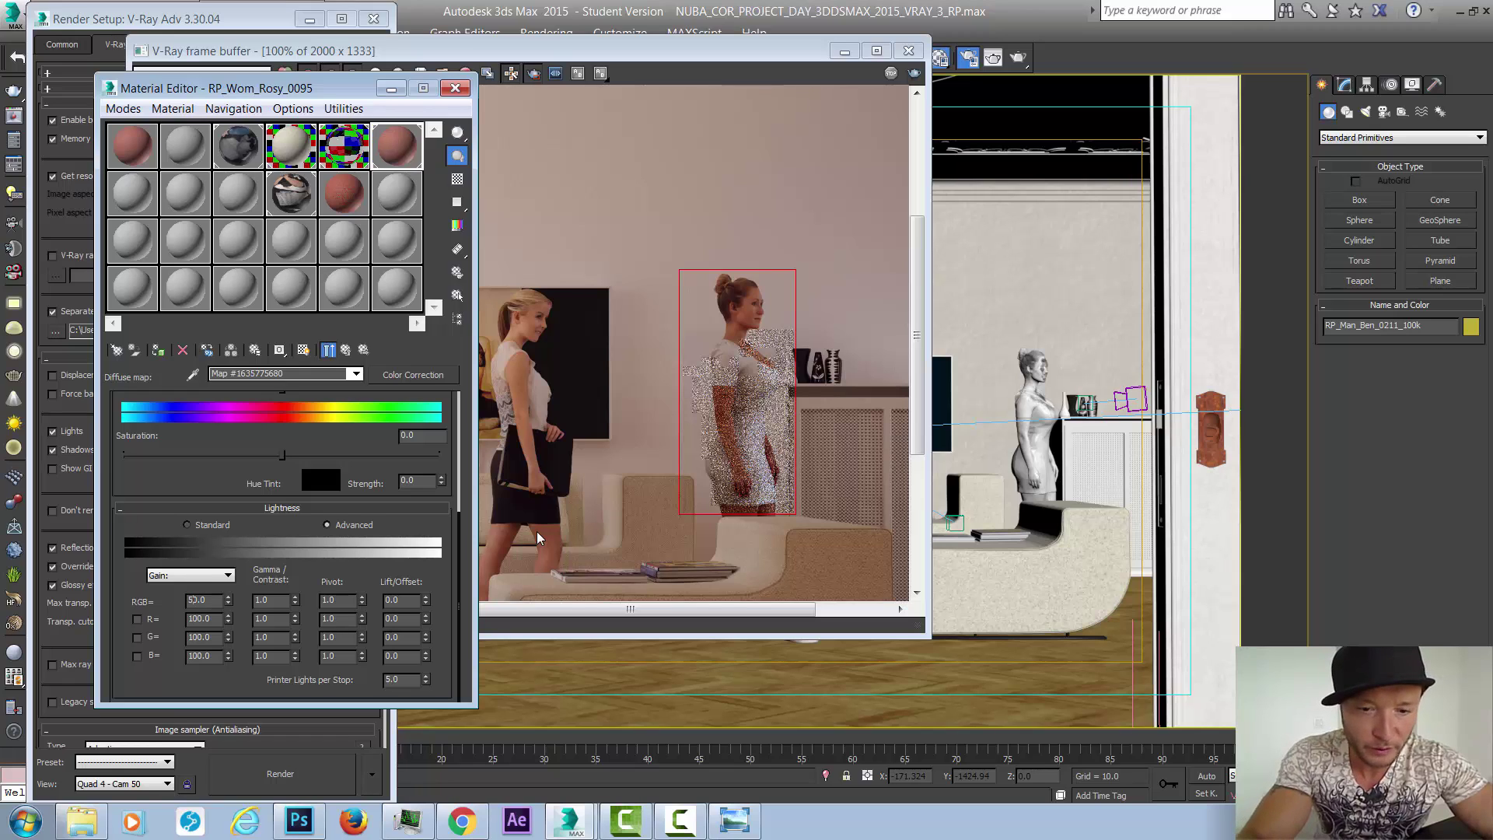
key("Return")
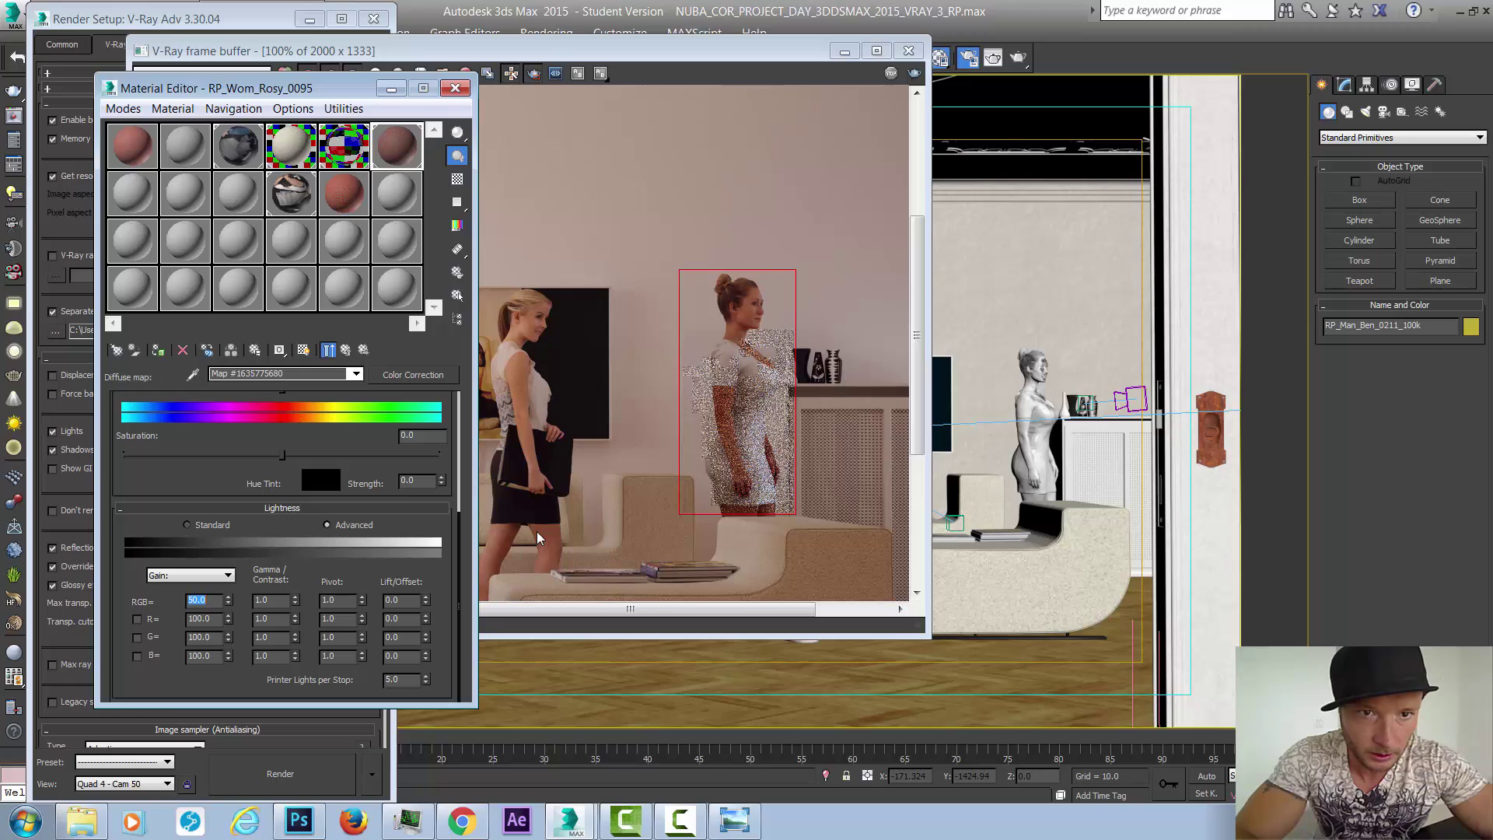
key("Tab")
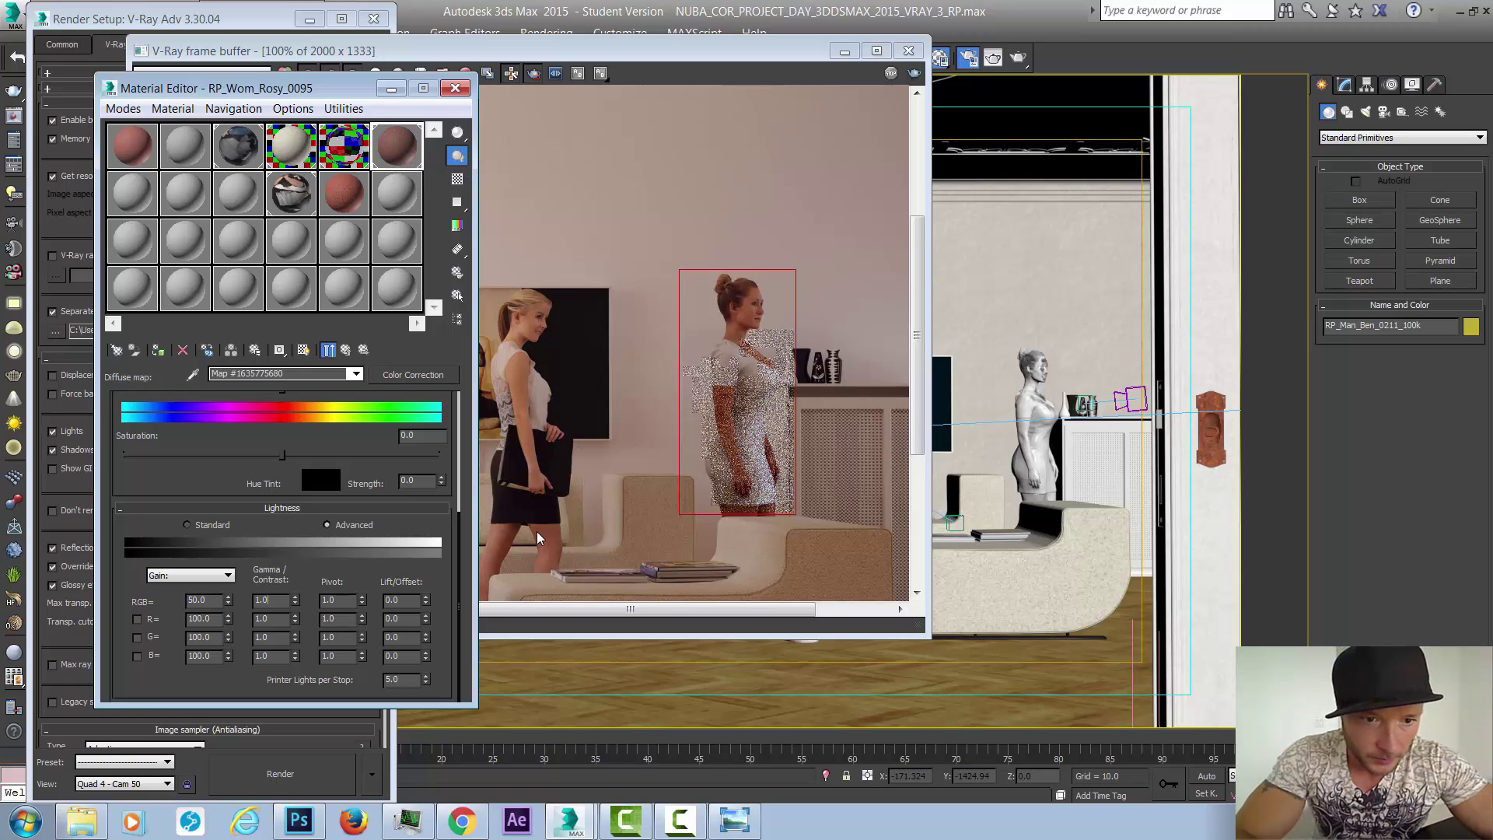
type(".85")
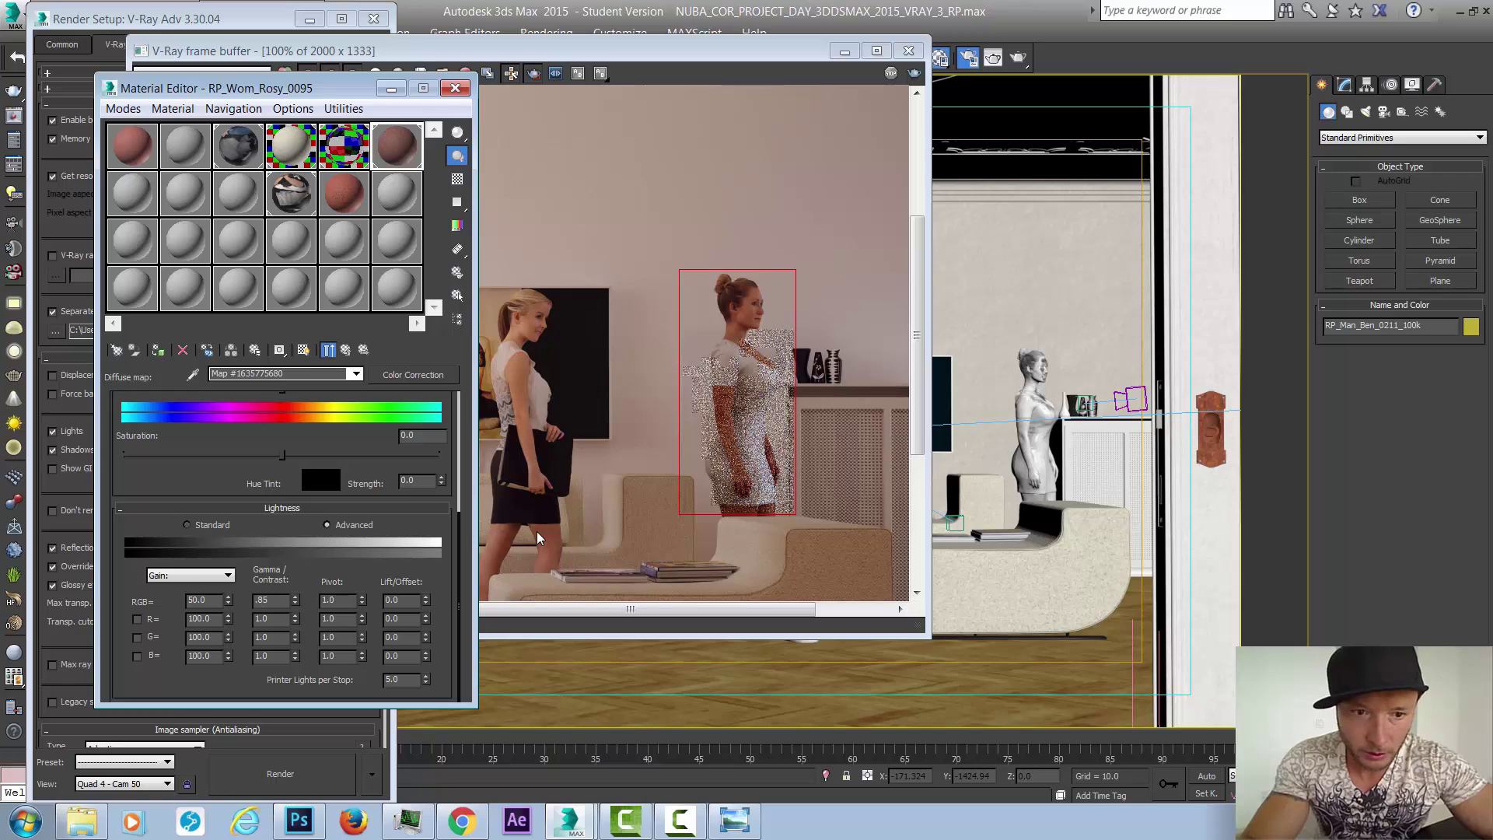
key("Return")
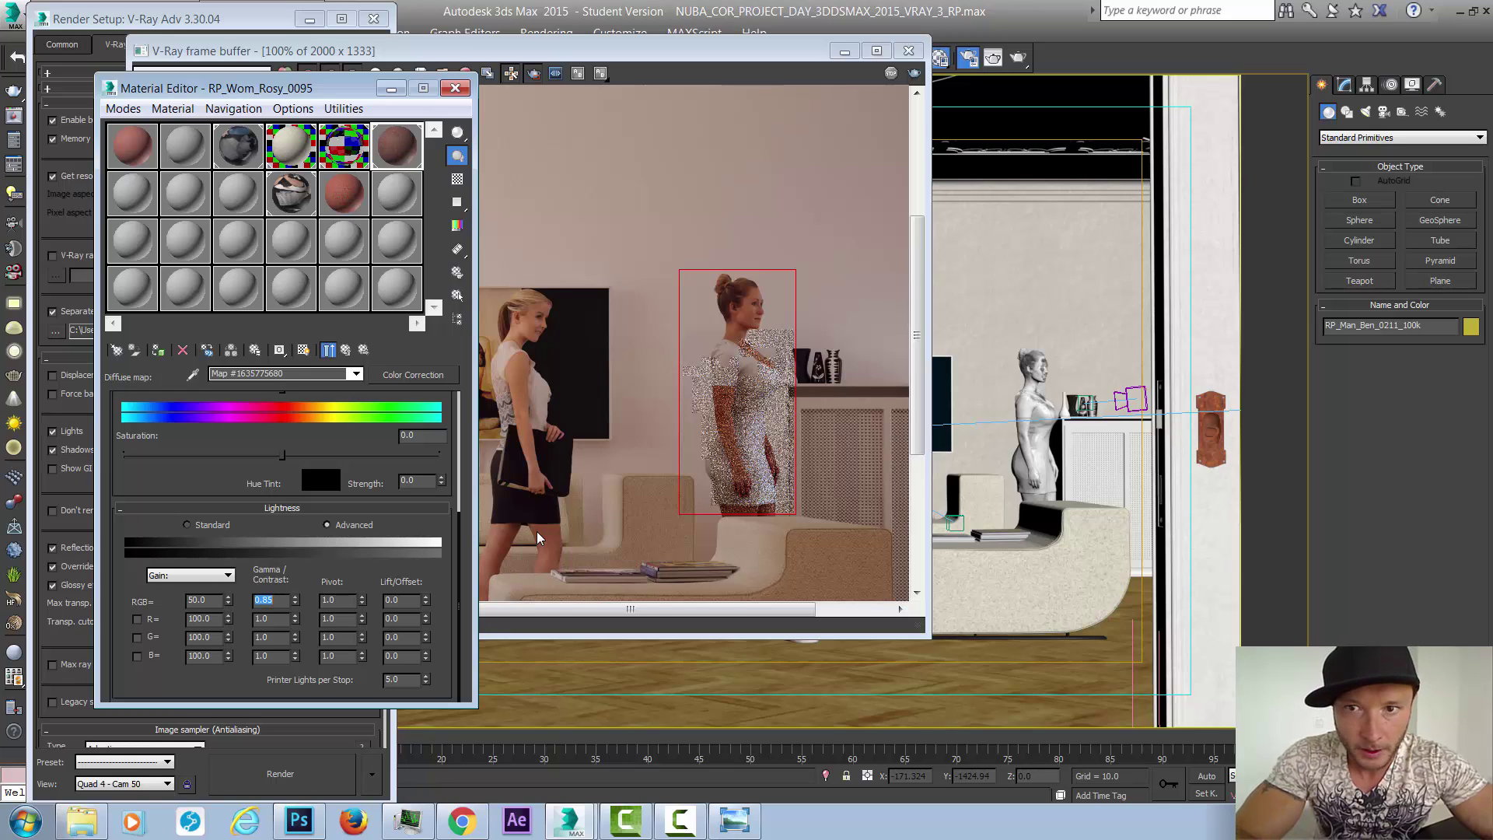
- Test-render the region around the woman, overwriting nuba_2K.tif, check her skin at 200% zoom, and stop the render
key("shift+q")
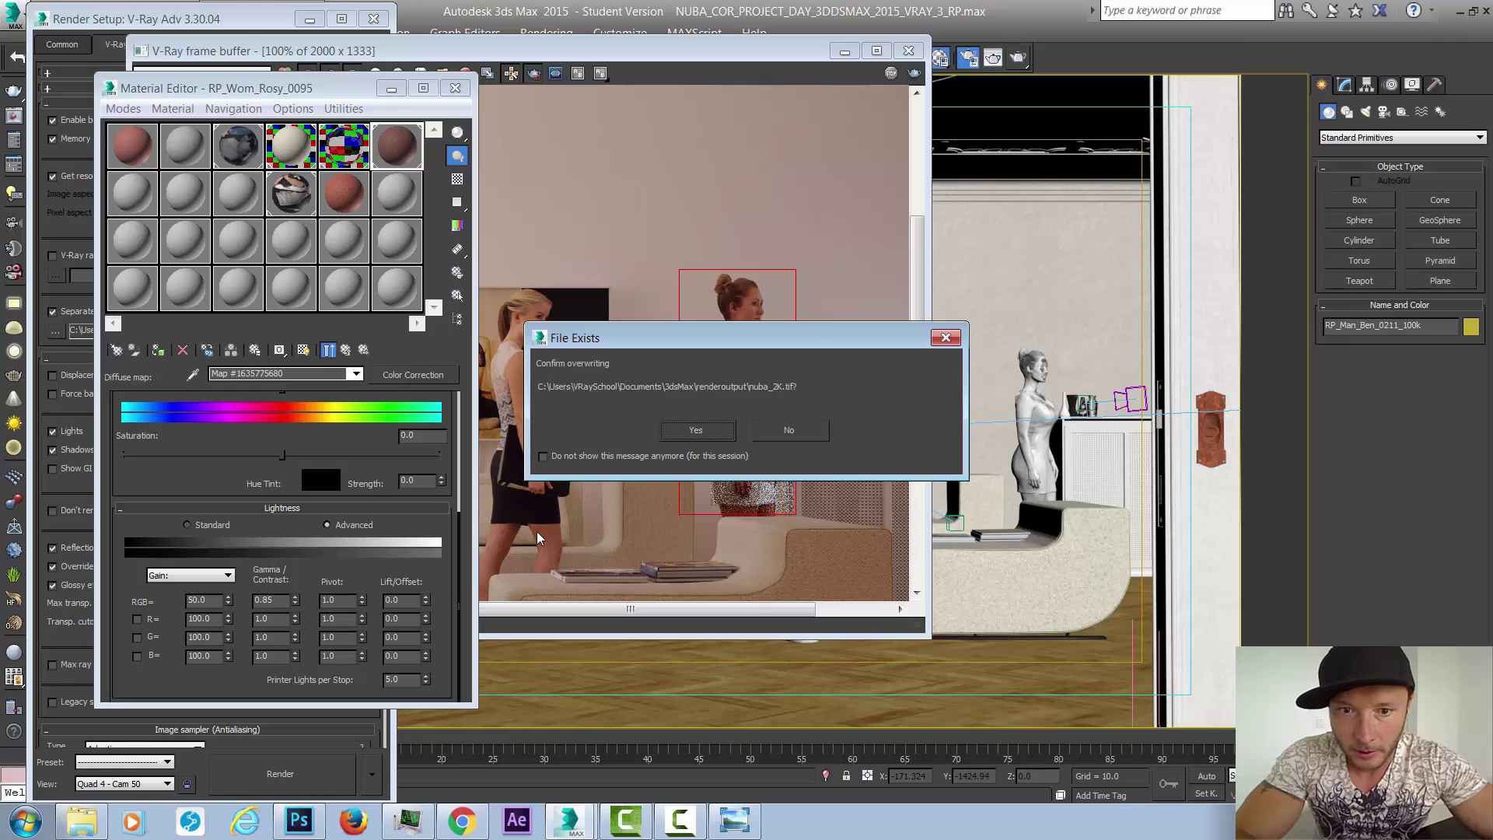
key("Return")
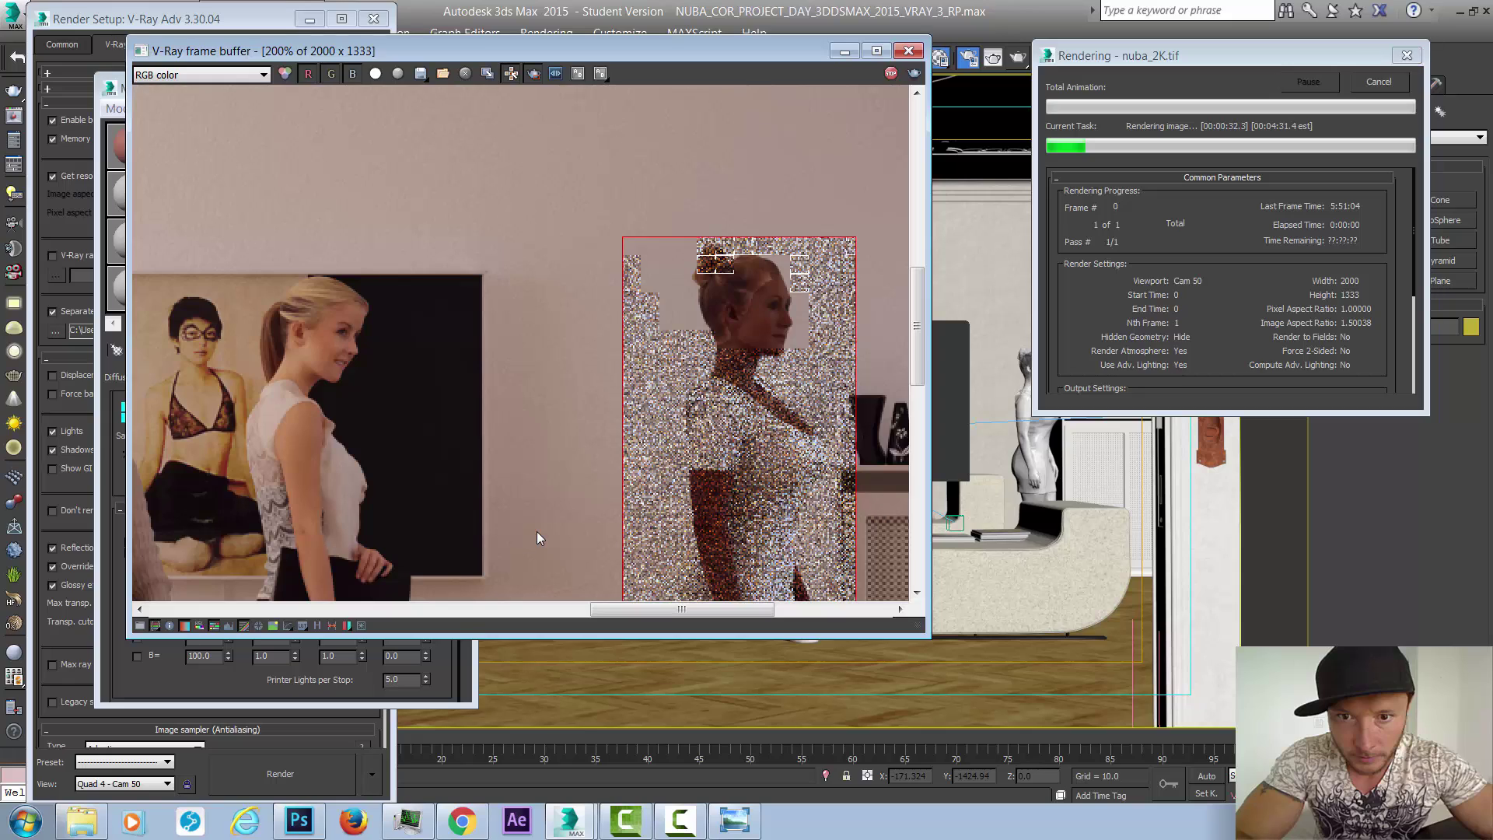
key("Escape")
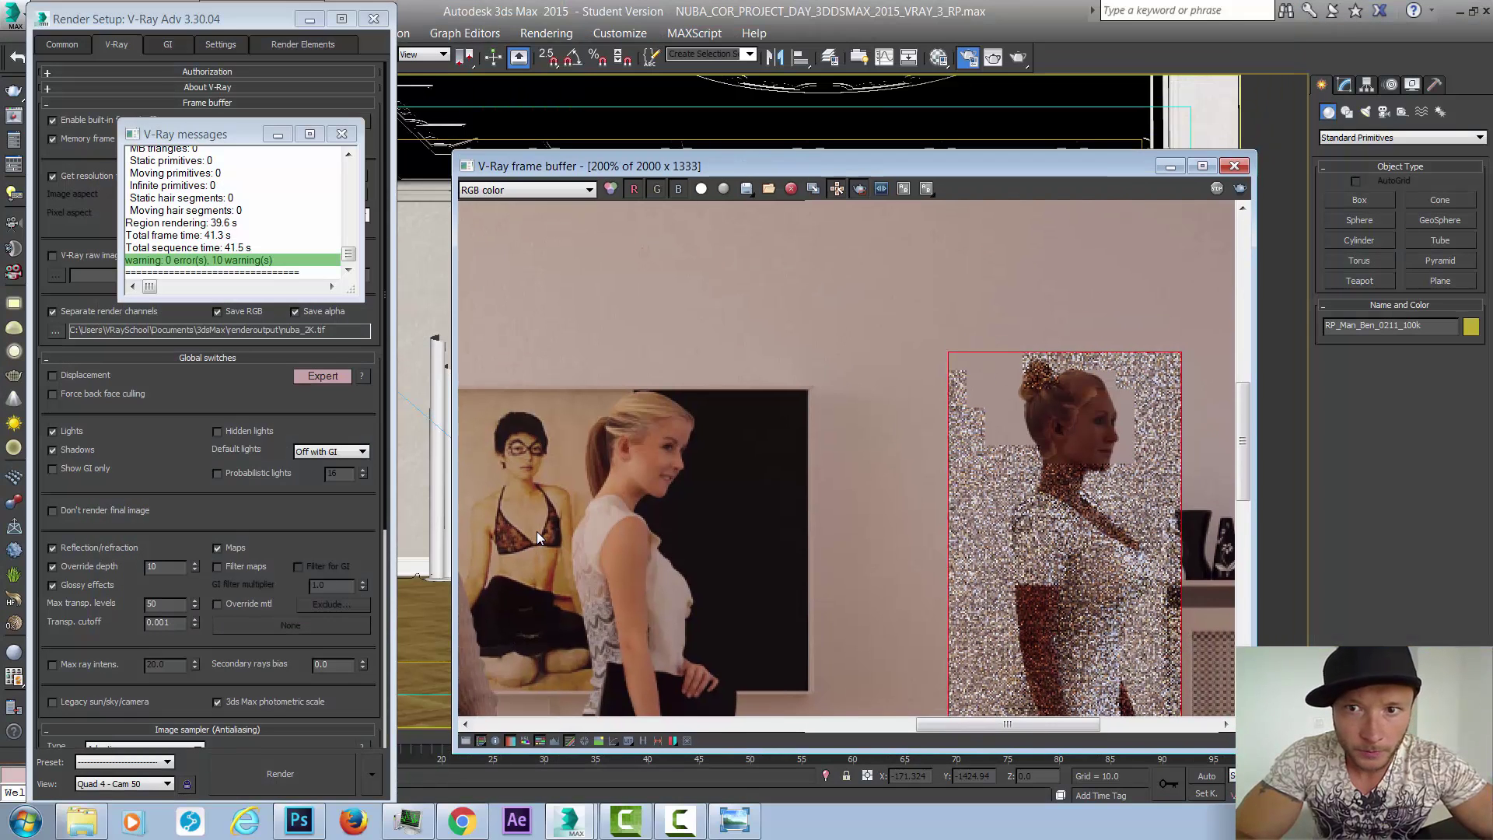
- Replace the hair coat material's diffuse map with a pasted copy and wrap it in Color Correction, keeping the bitmap as a sub-map
key("m")
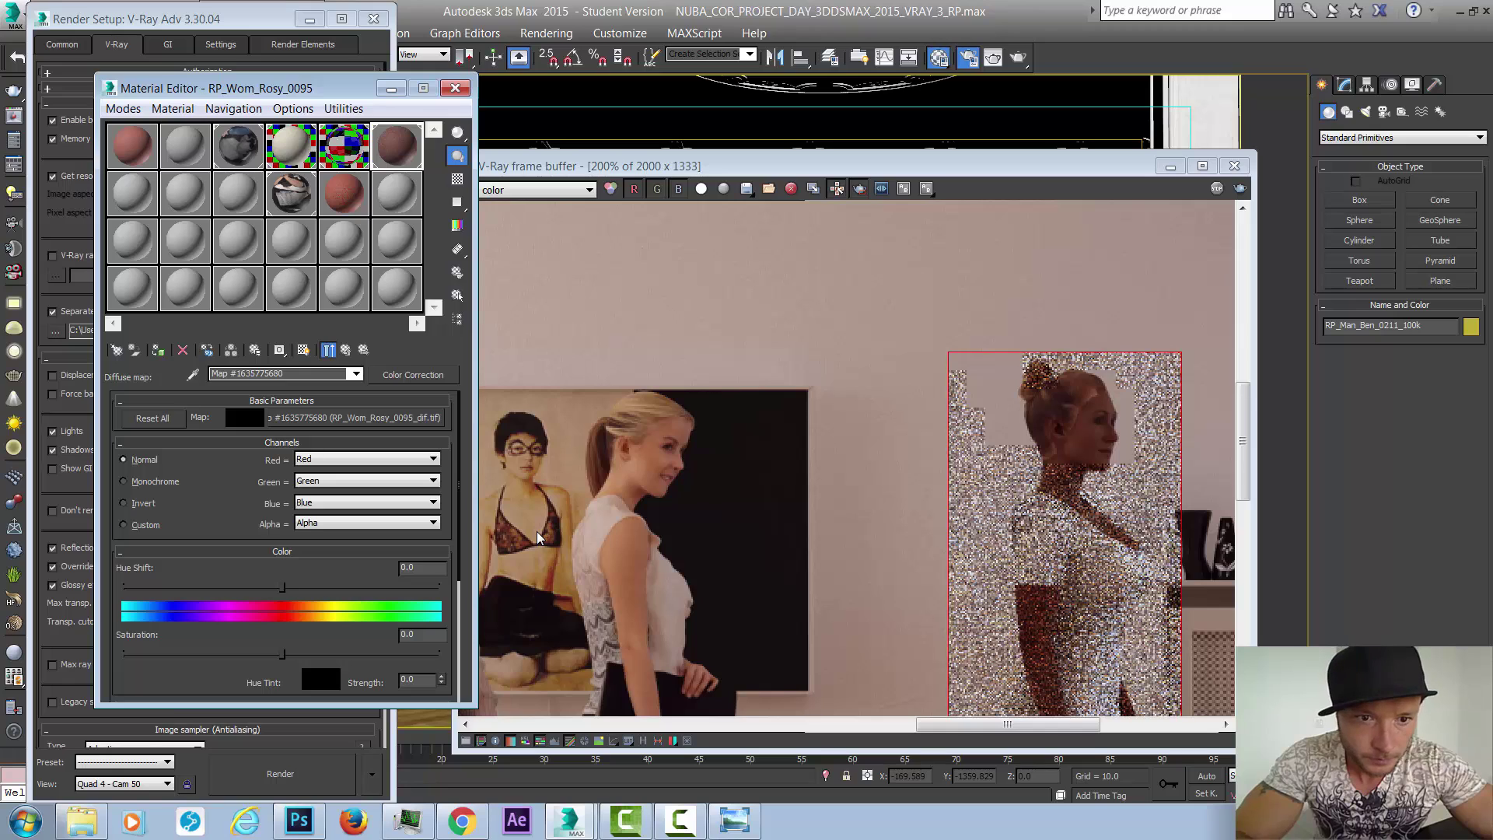
key("Up")
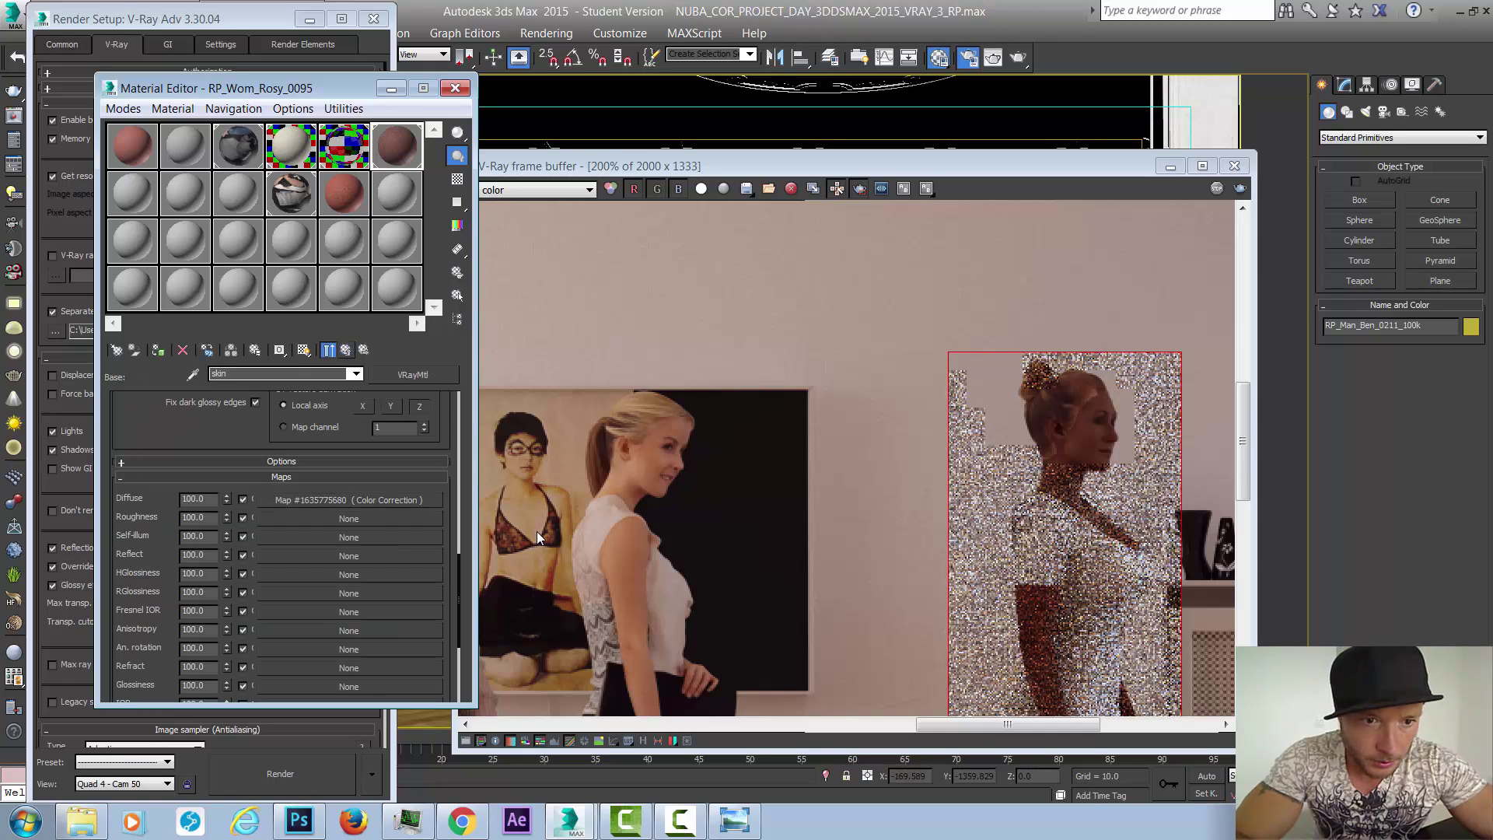
key("Up")
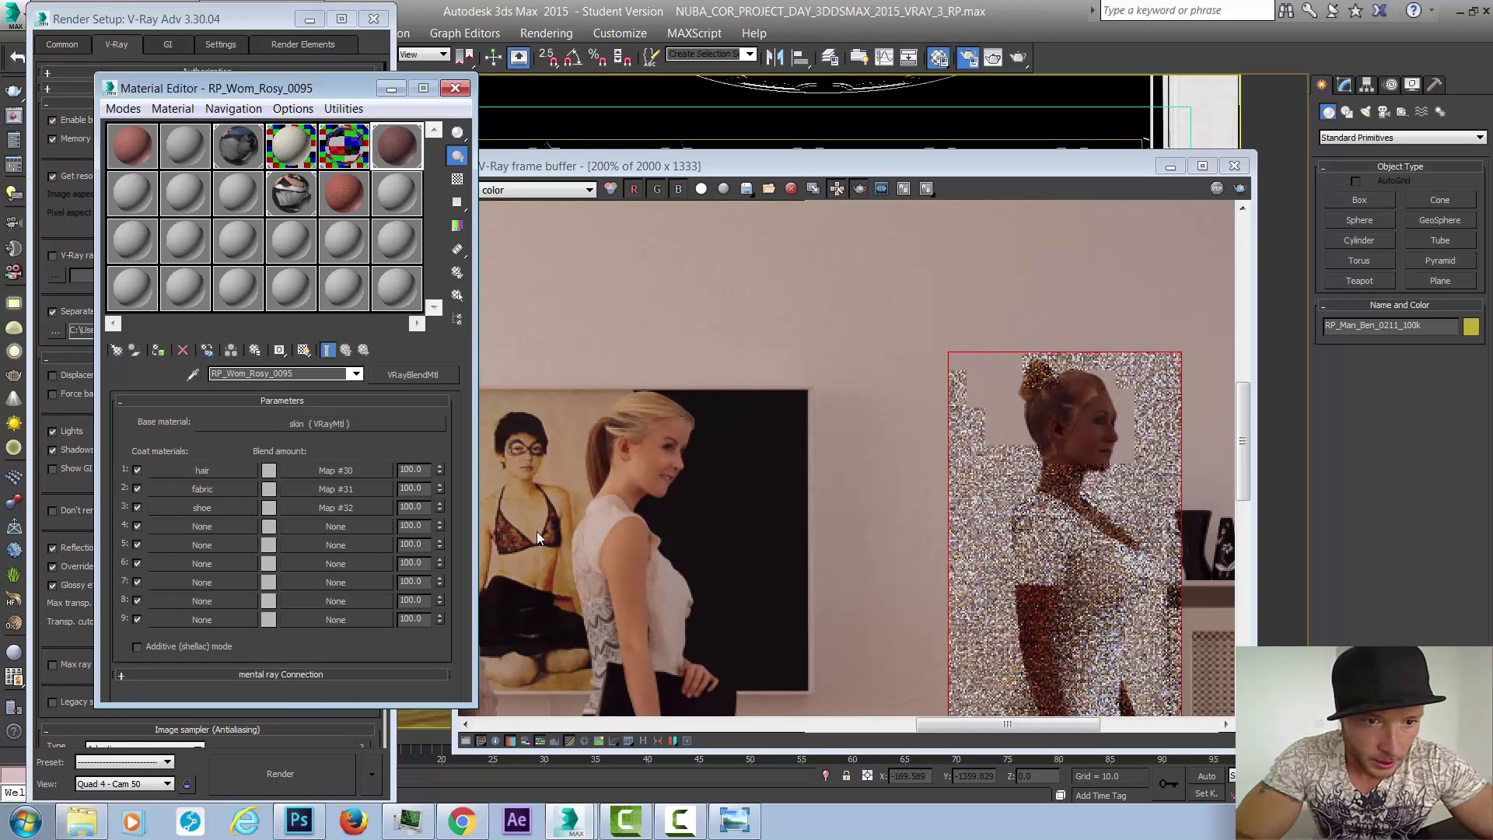
left_click(202, 470)
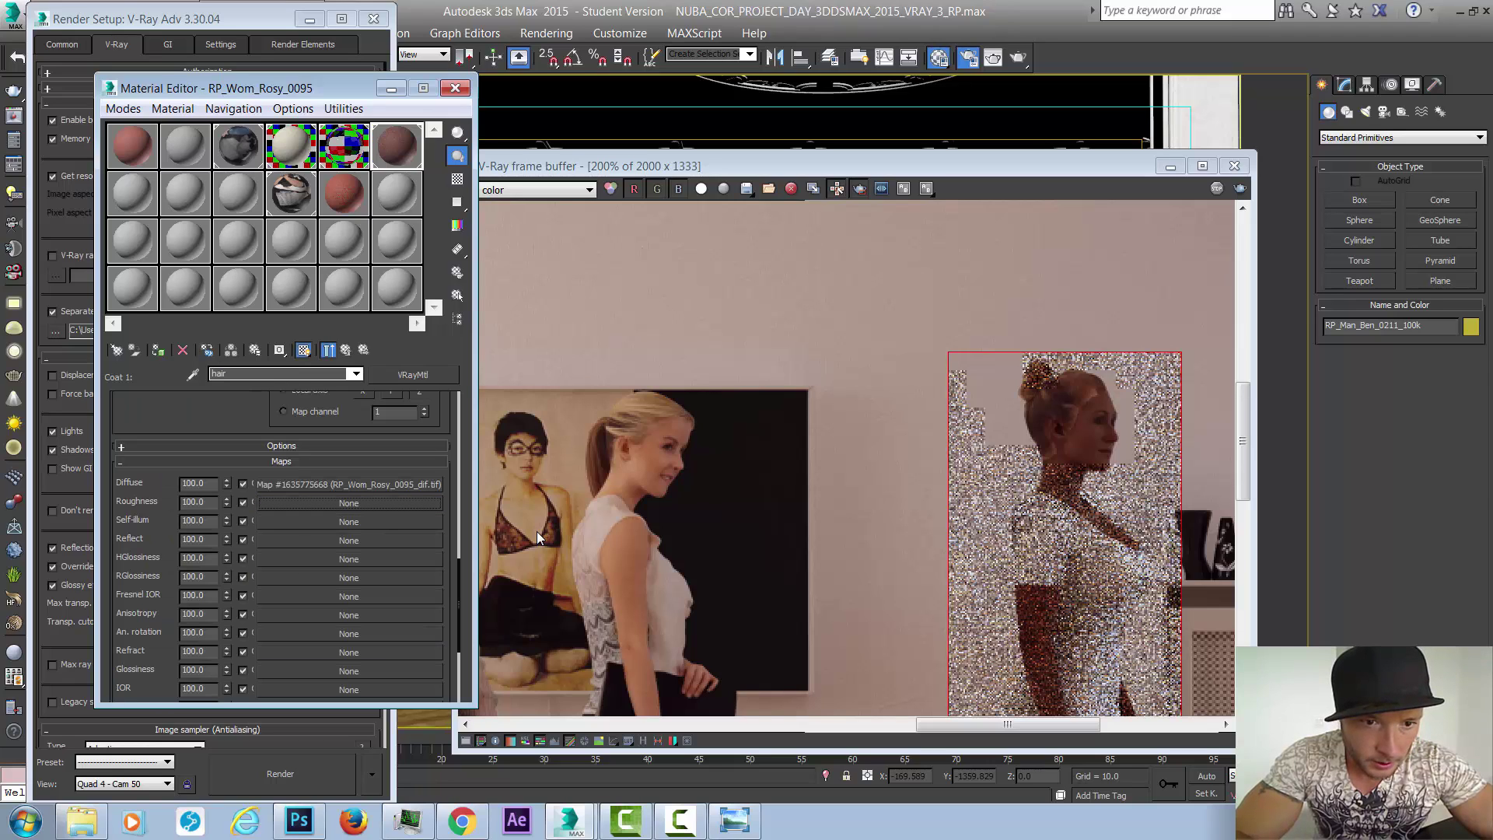
right_click(319, 486)
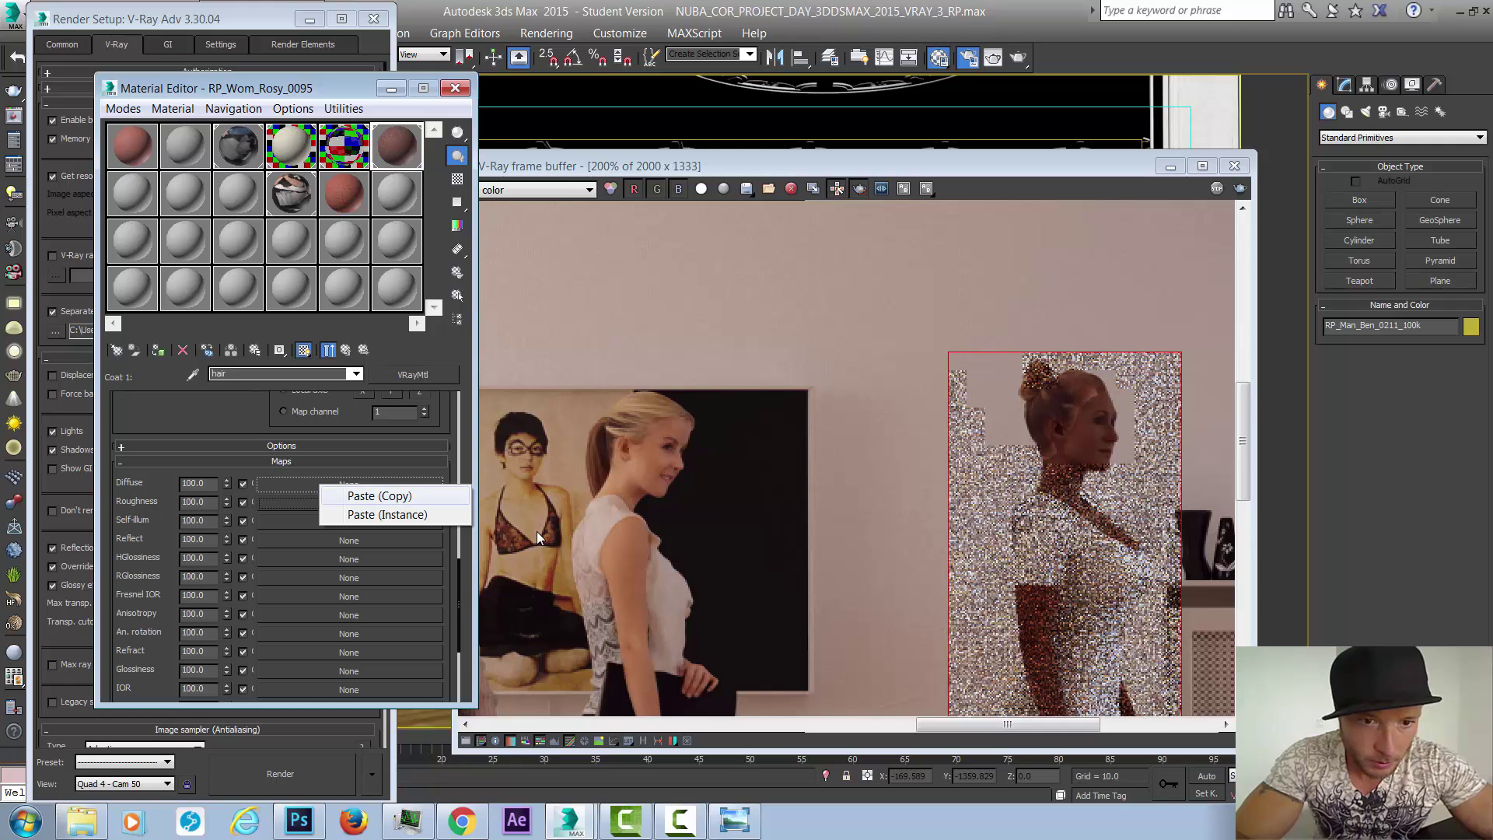
left_click(380, 495)
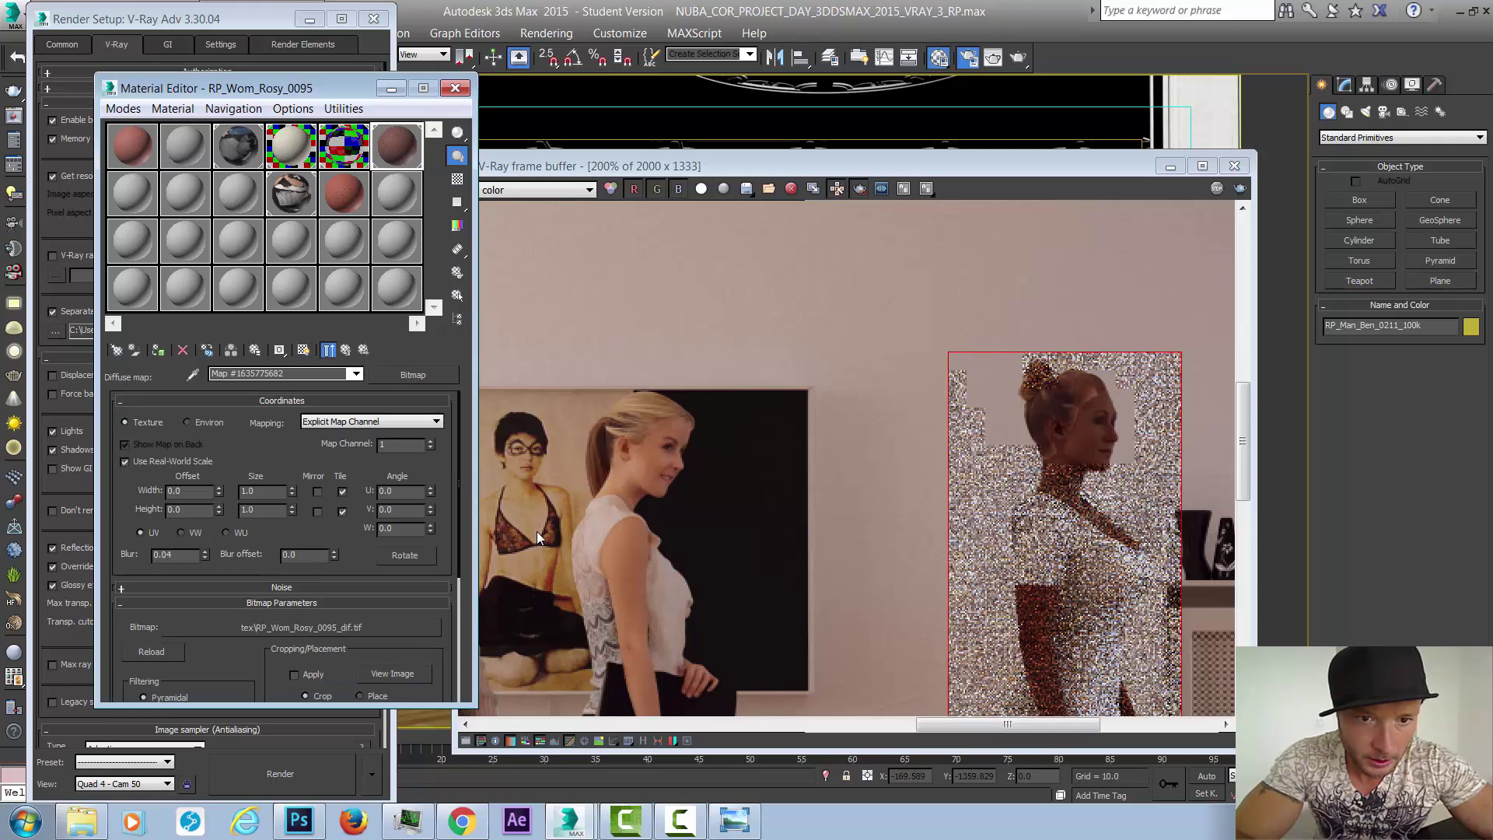
key("Return")
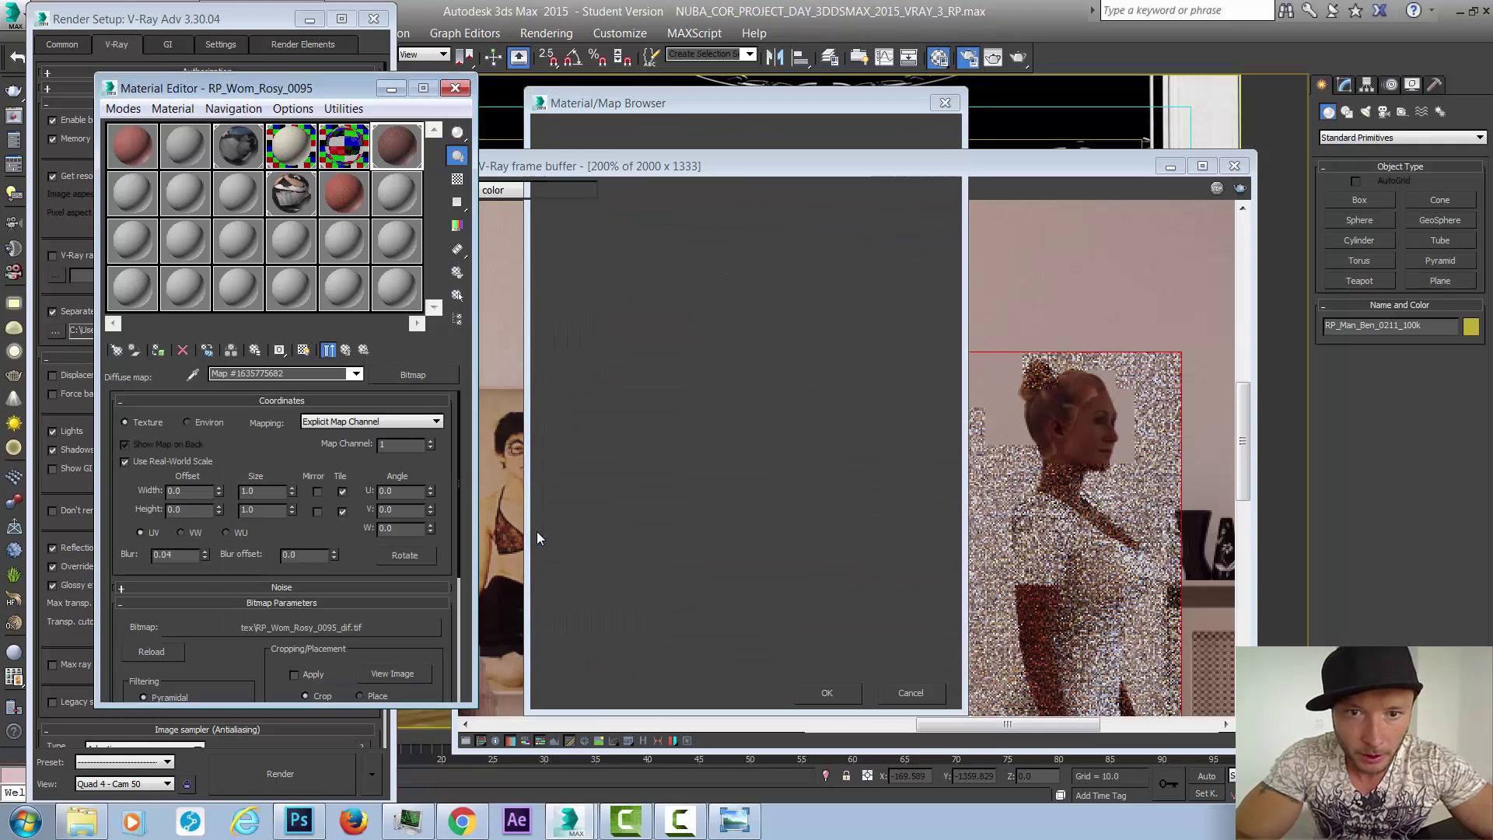
key("Return")
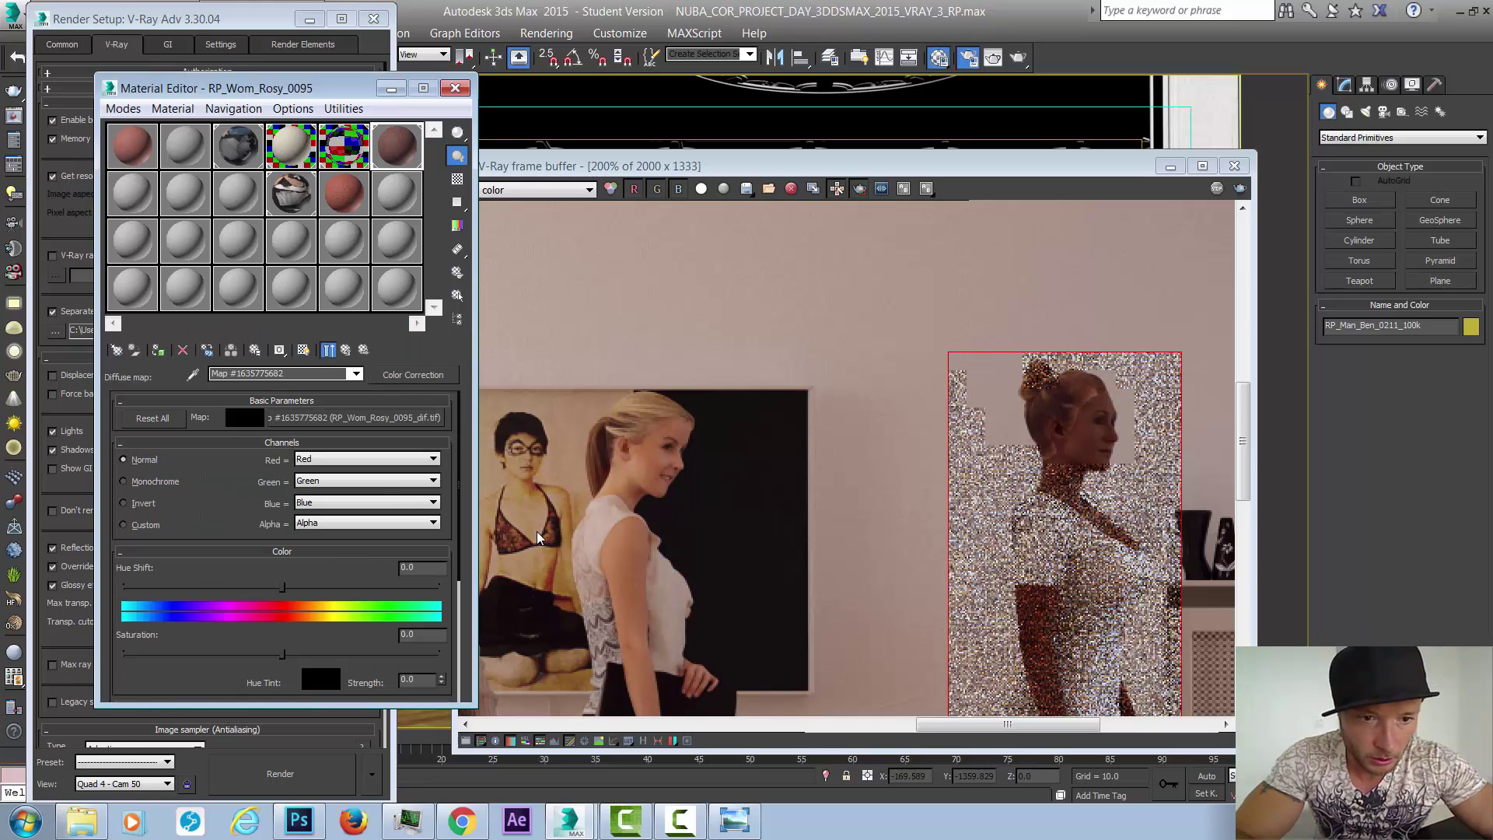
- Set the RGB gain to 50 and gamma/contrast to 0.85 in the hair map's Advanced lightness settings
scroll(537, 536, "down", 3)
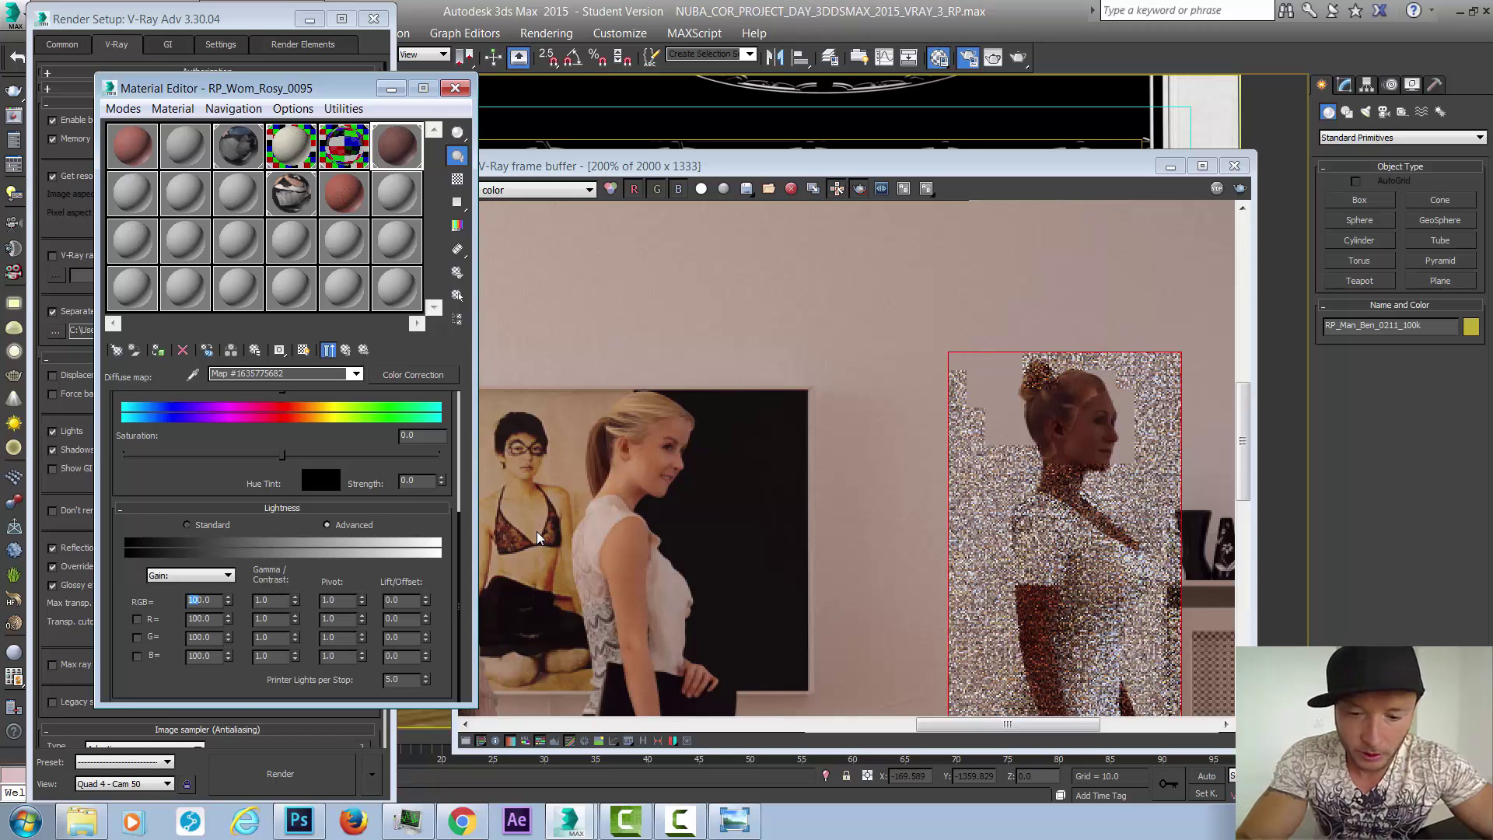
type("5")
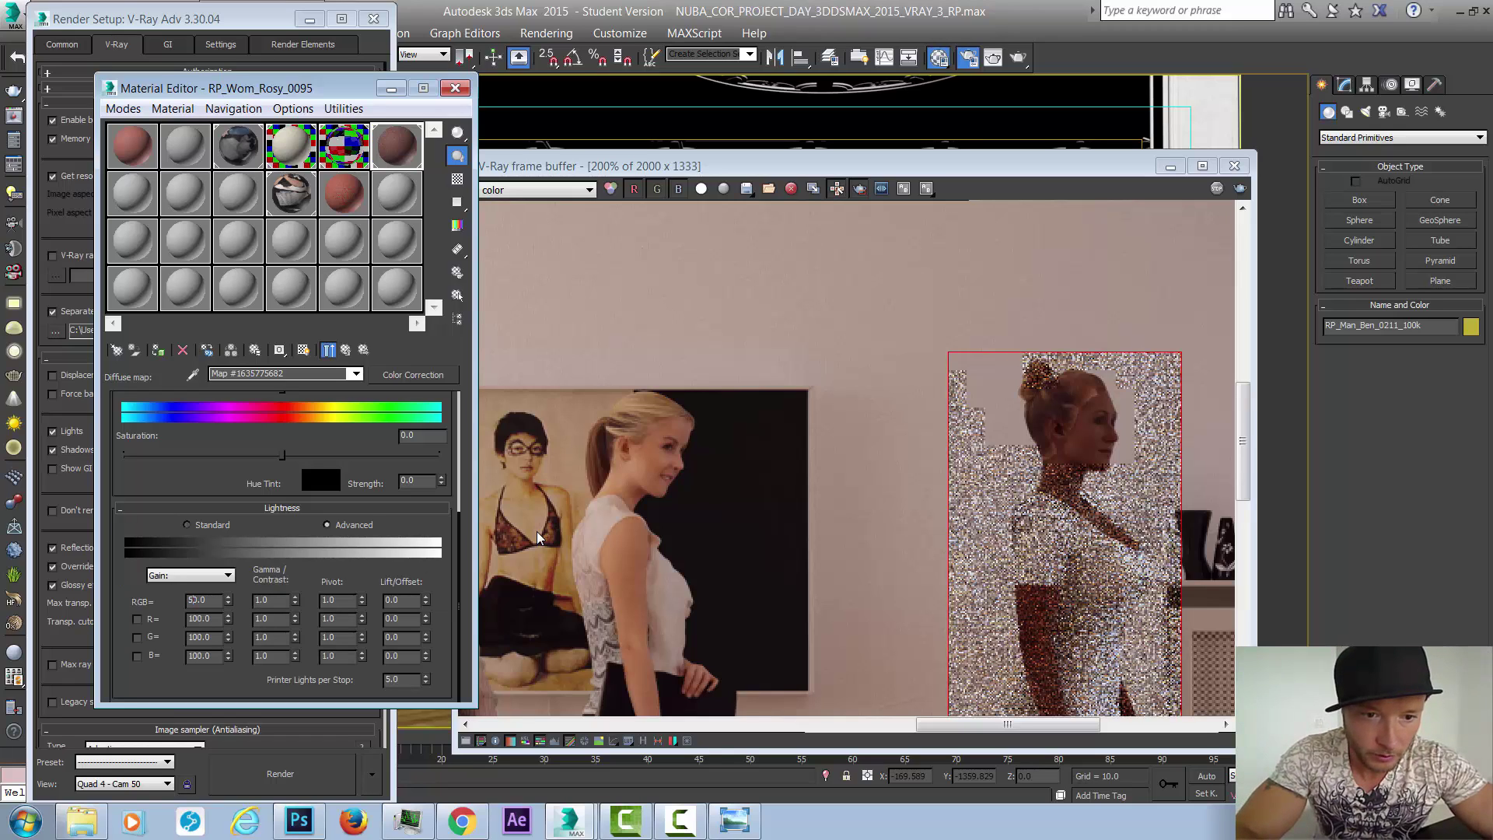
key("Tab")
type("0.85")
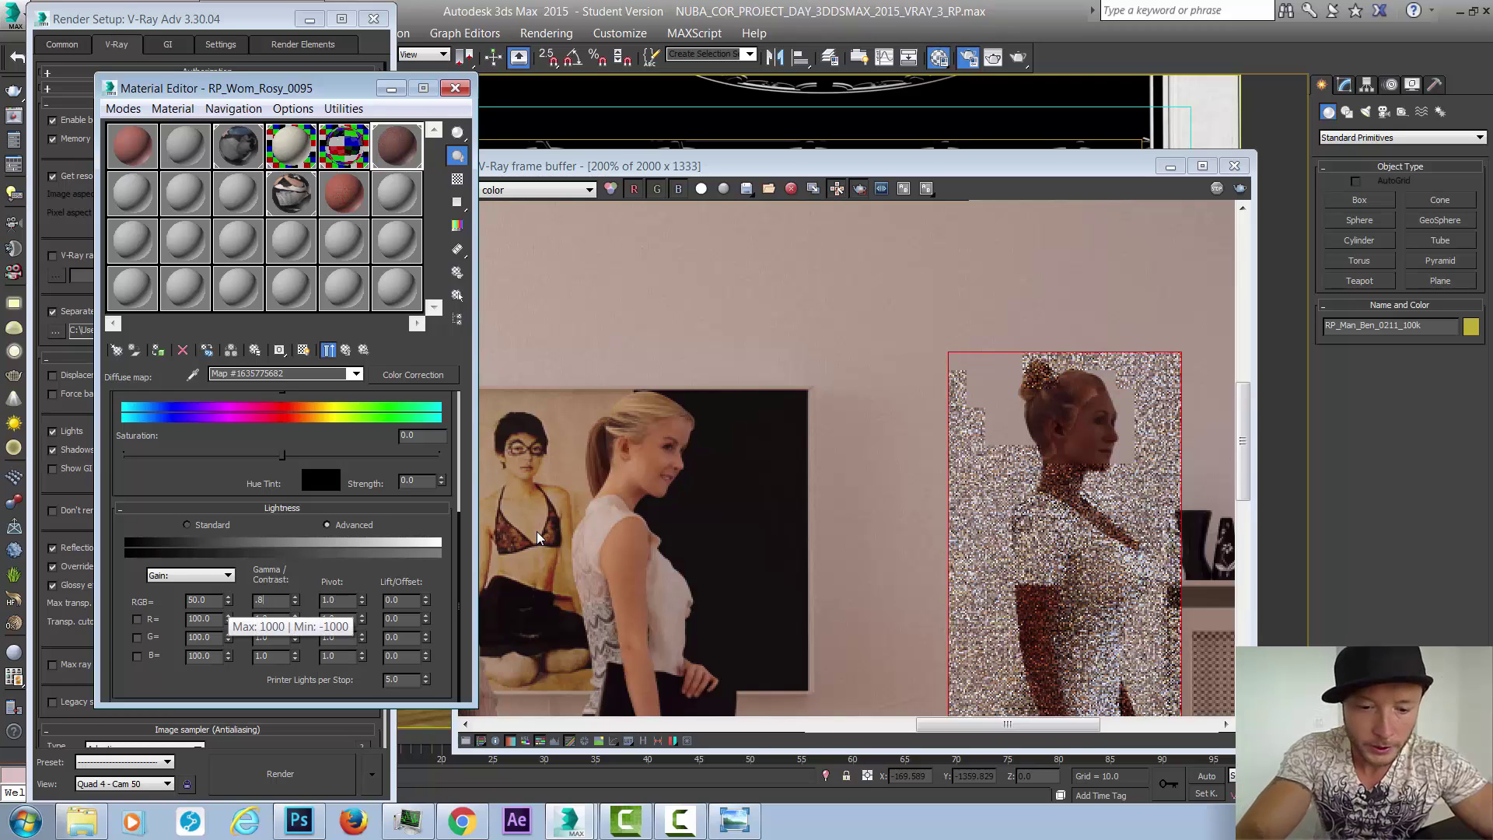
key("Return")
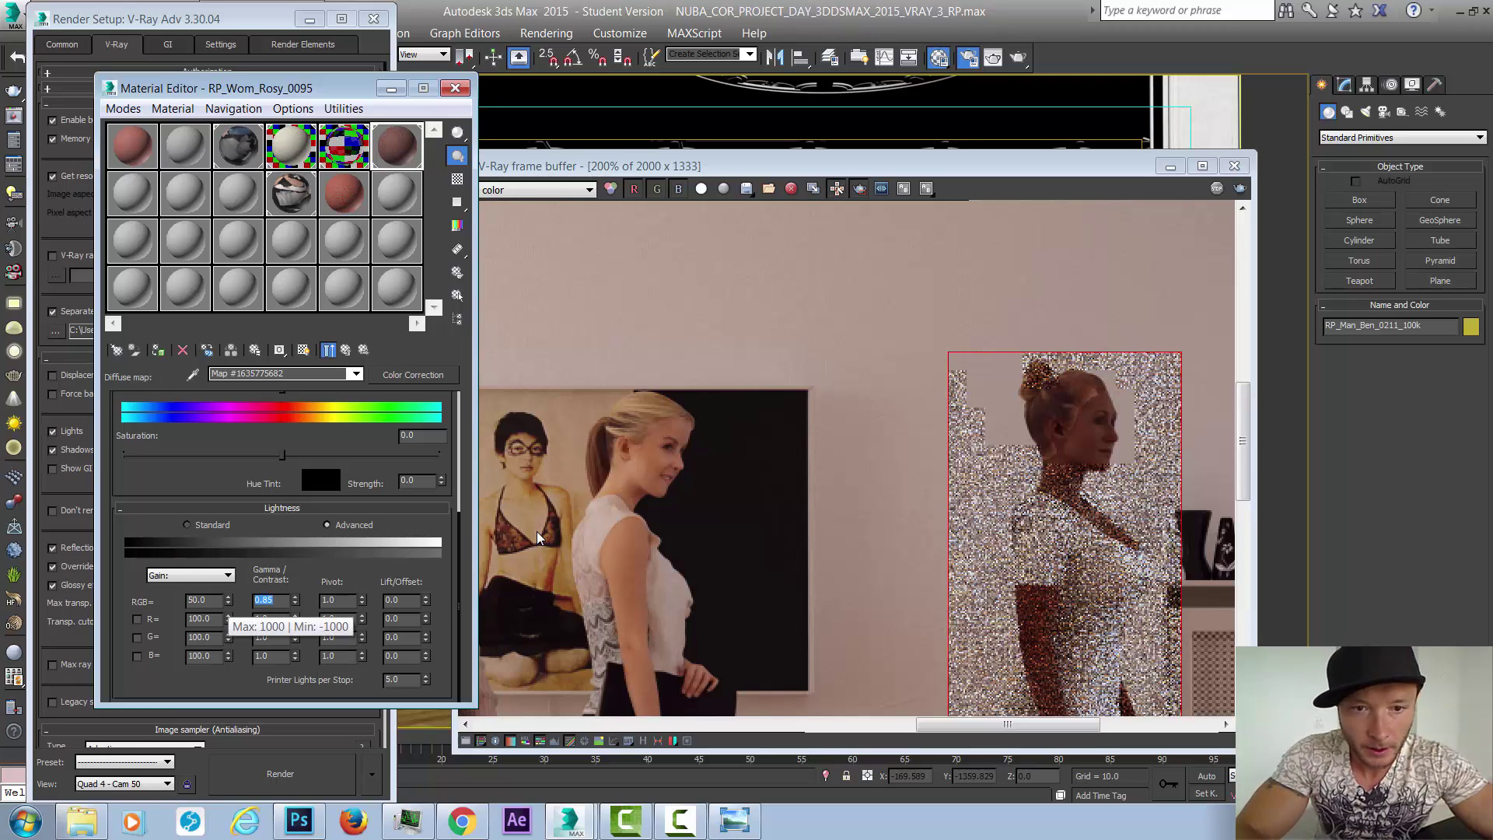
- Test-render the region around the dark-haired woman, overwriting nuba_2K.tif, and check her darkened hair and skin in the frame buffer
key("shift+q")
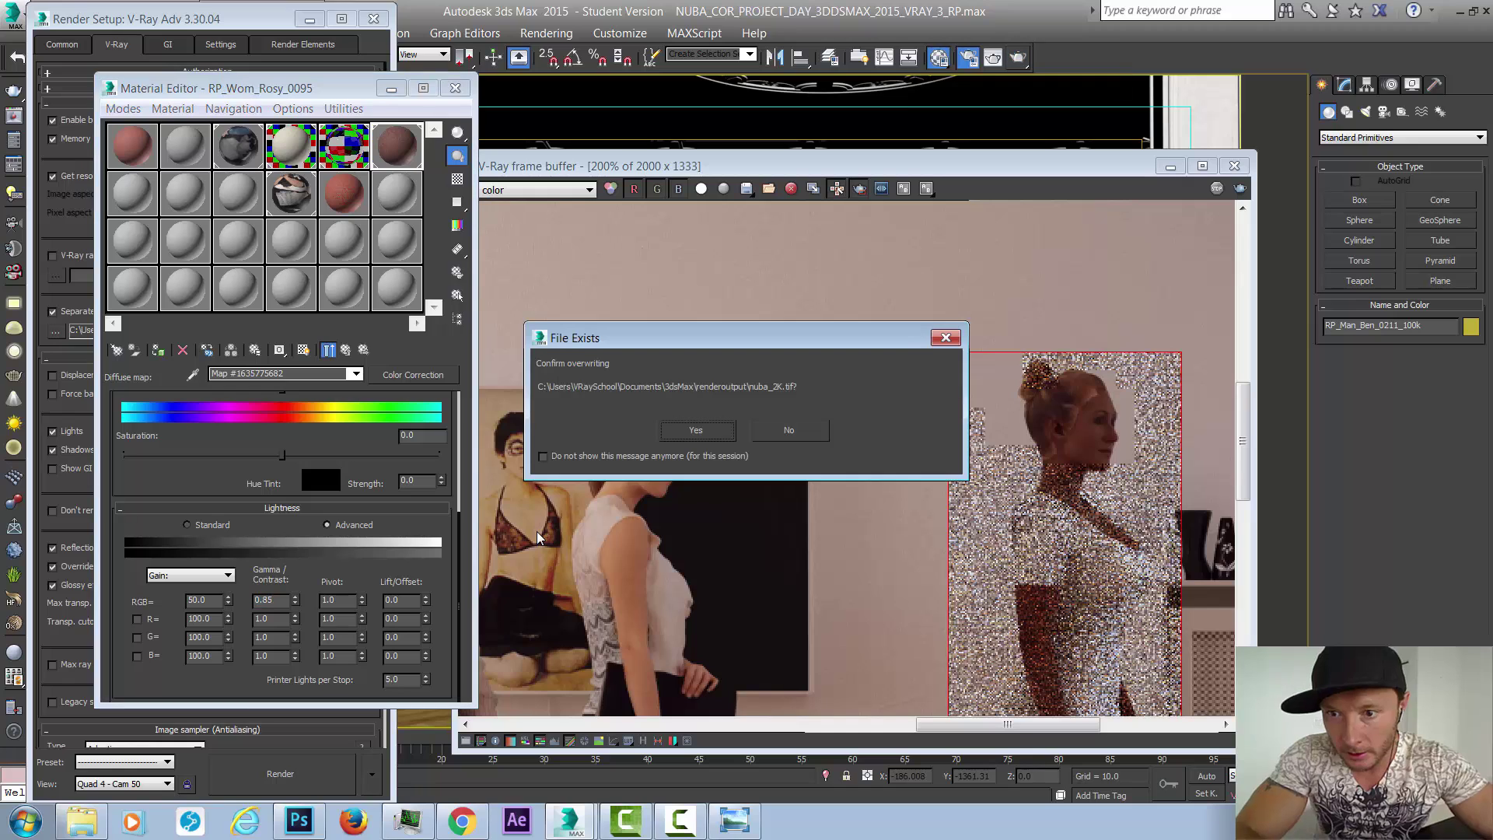
key("Return")
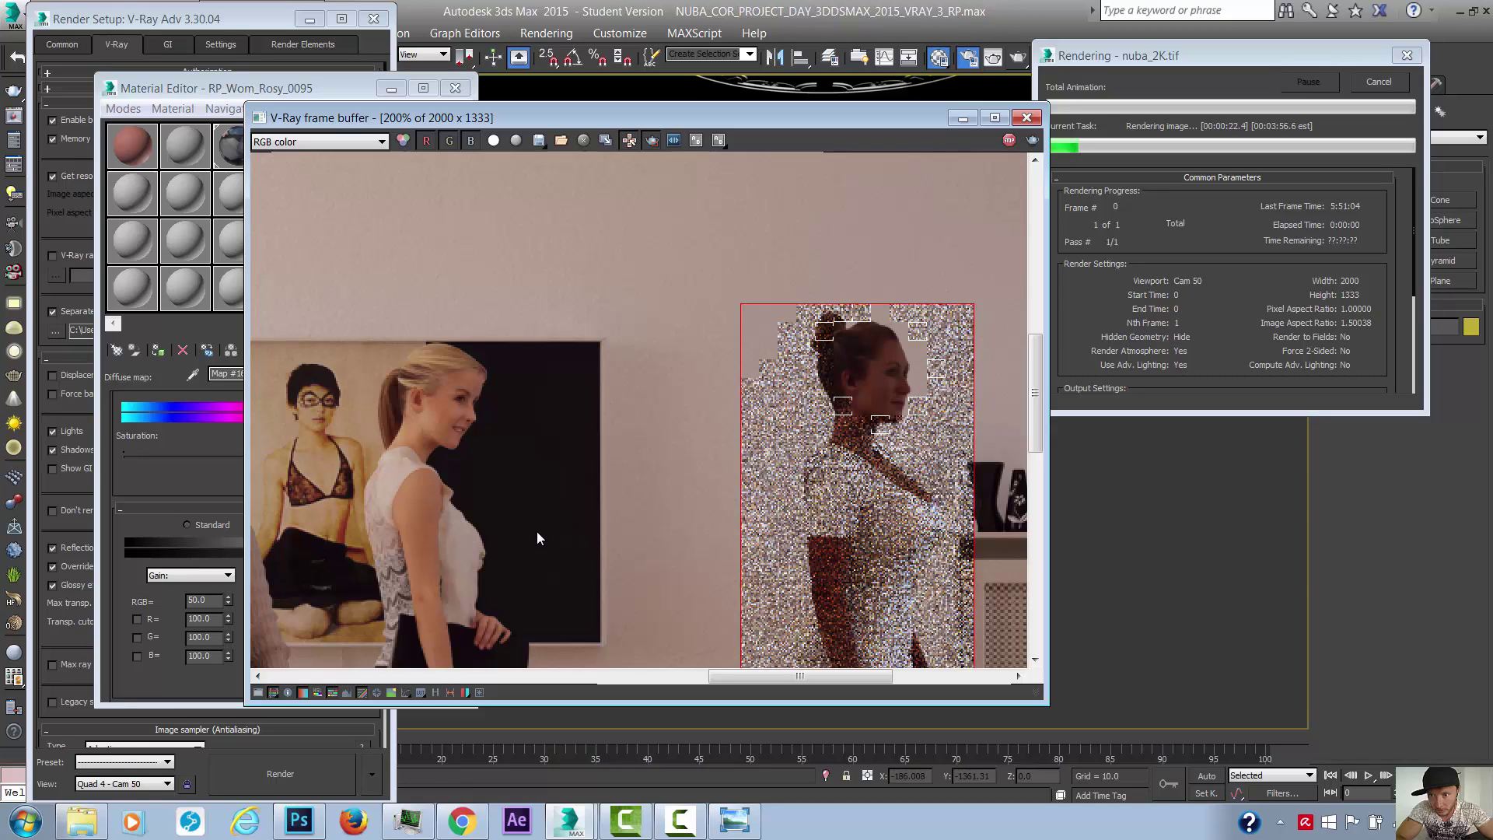
scroll(536, 538, "down", 5)
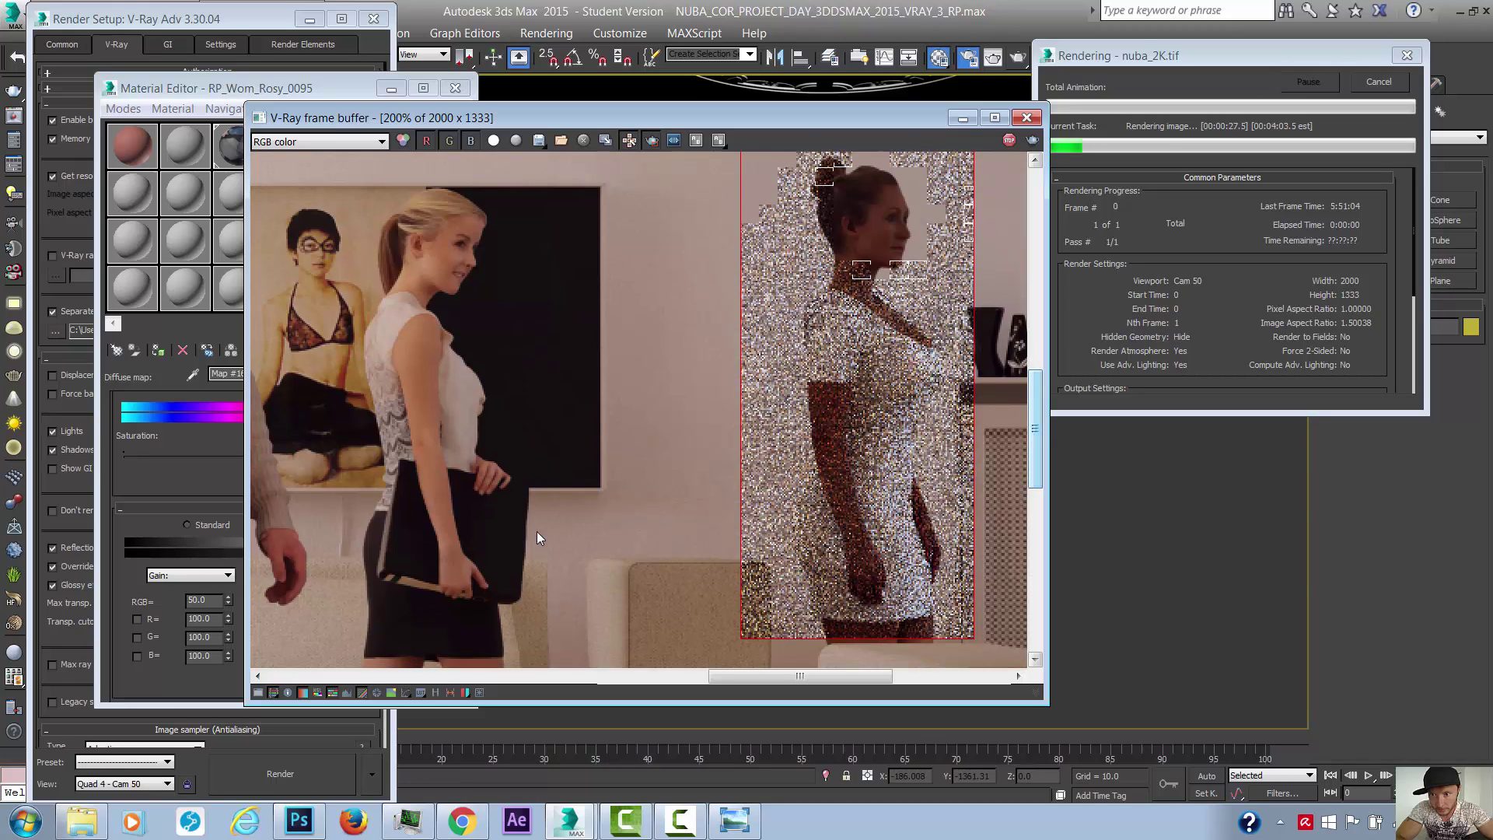
scroll(537, 538, "up", 1)
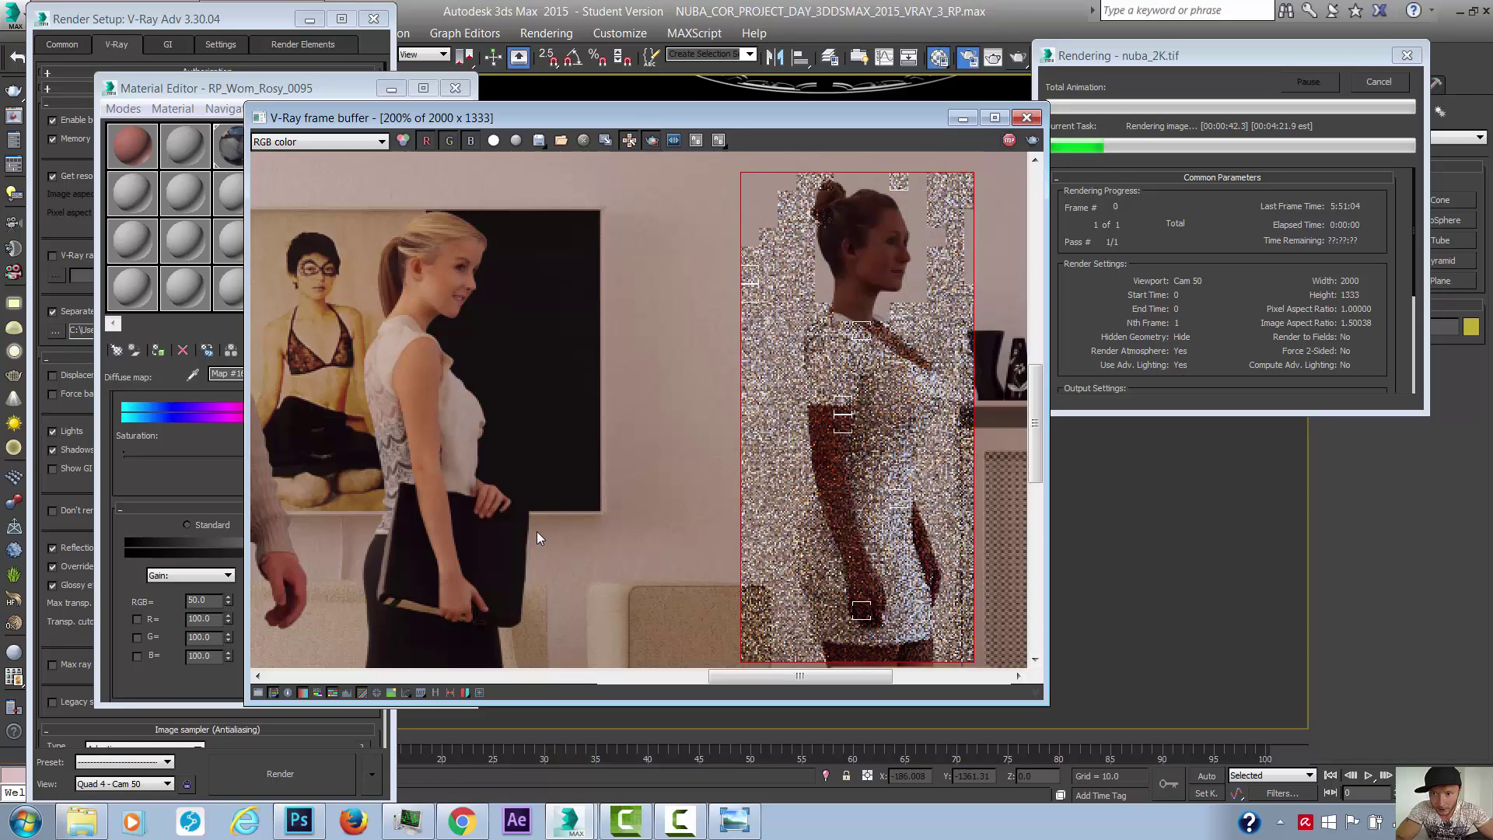
- Maximize the frame buffer and examine the men, the blonde woman and the seated girl at 200% zoom
key("super+Up")
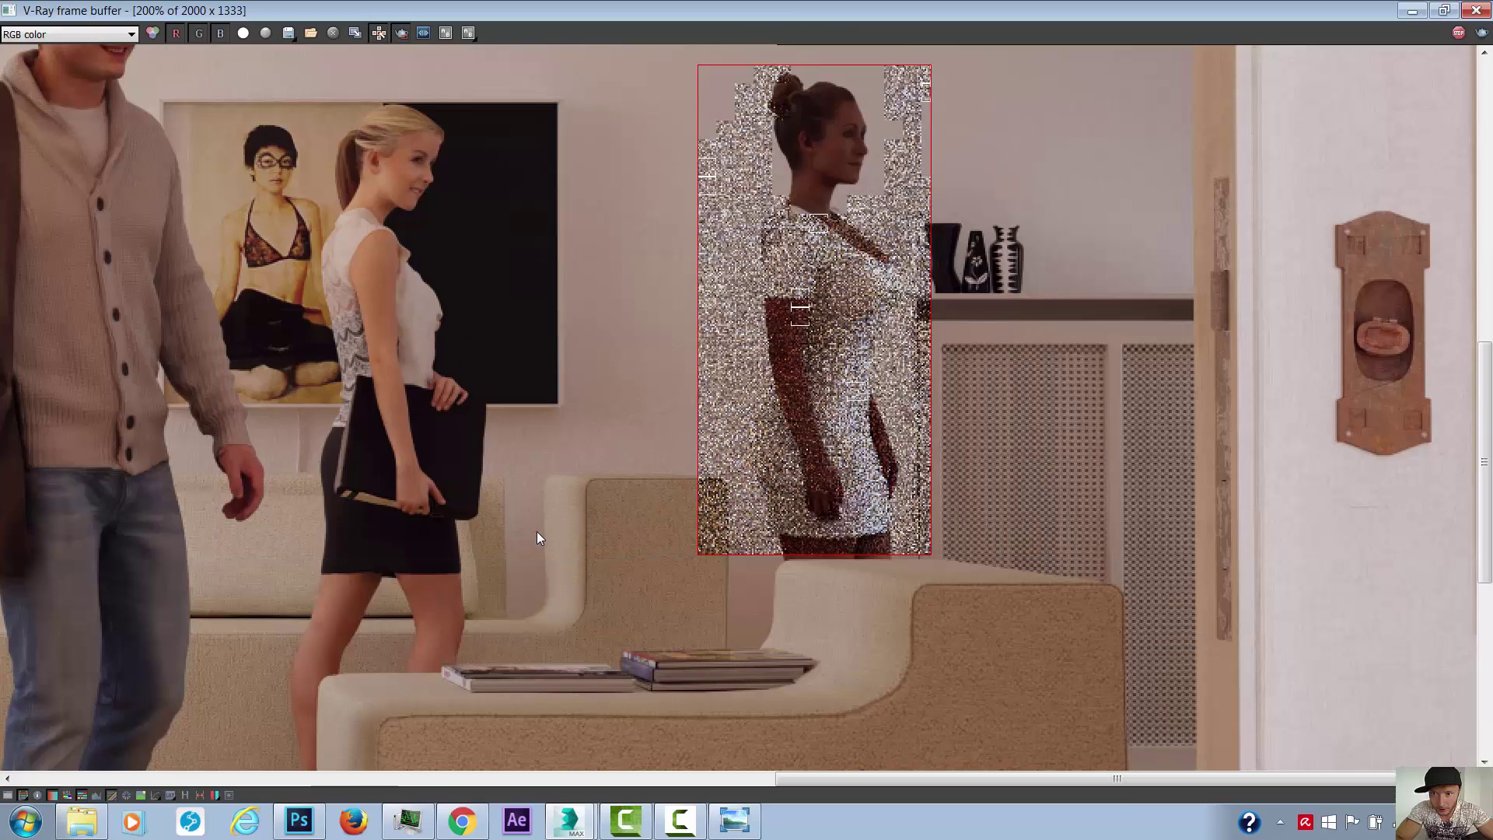
scroll(538, 537, "left", 5)
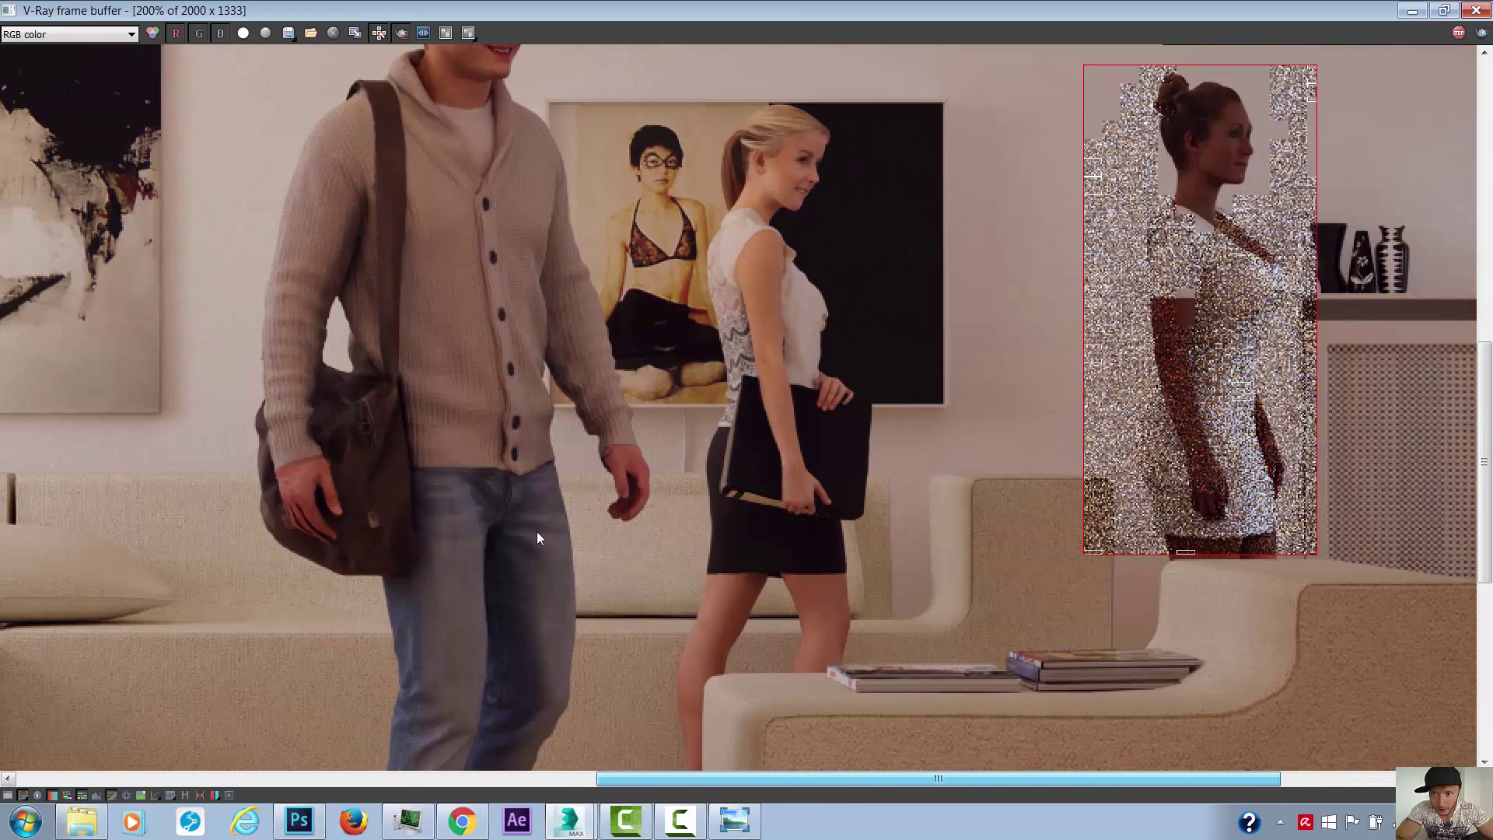
scroll(538, 536, "left", 1)
scroll(538, 537, "up", 2)
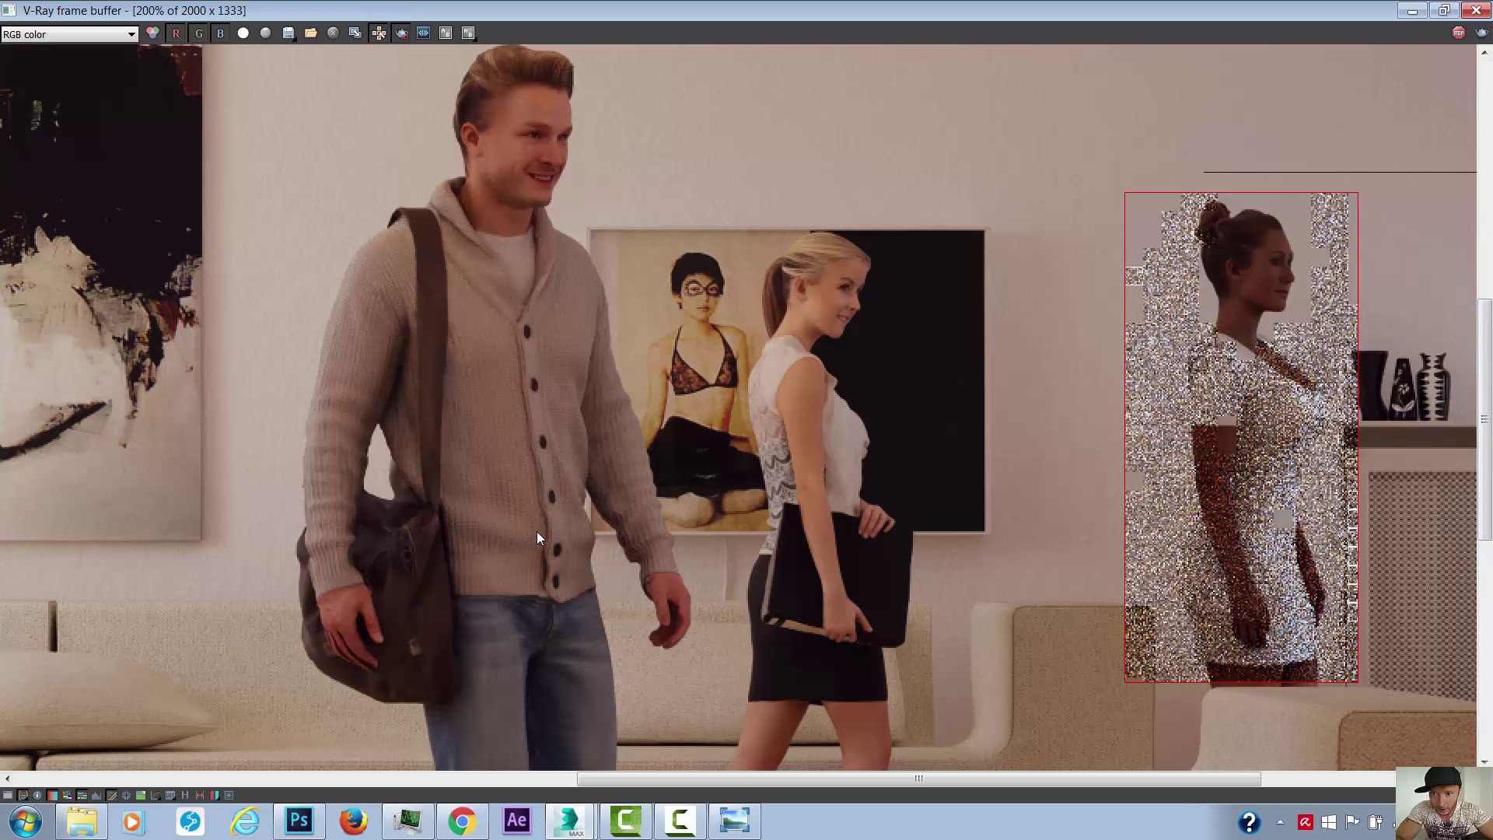
scroll(538, 536, "down", 8)
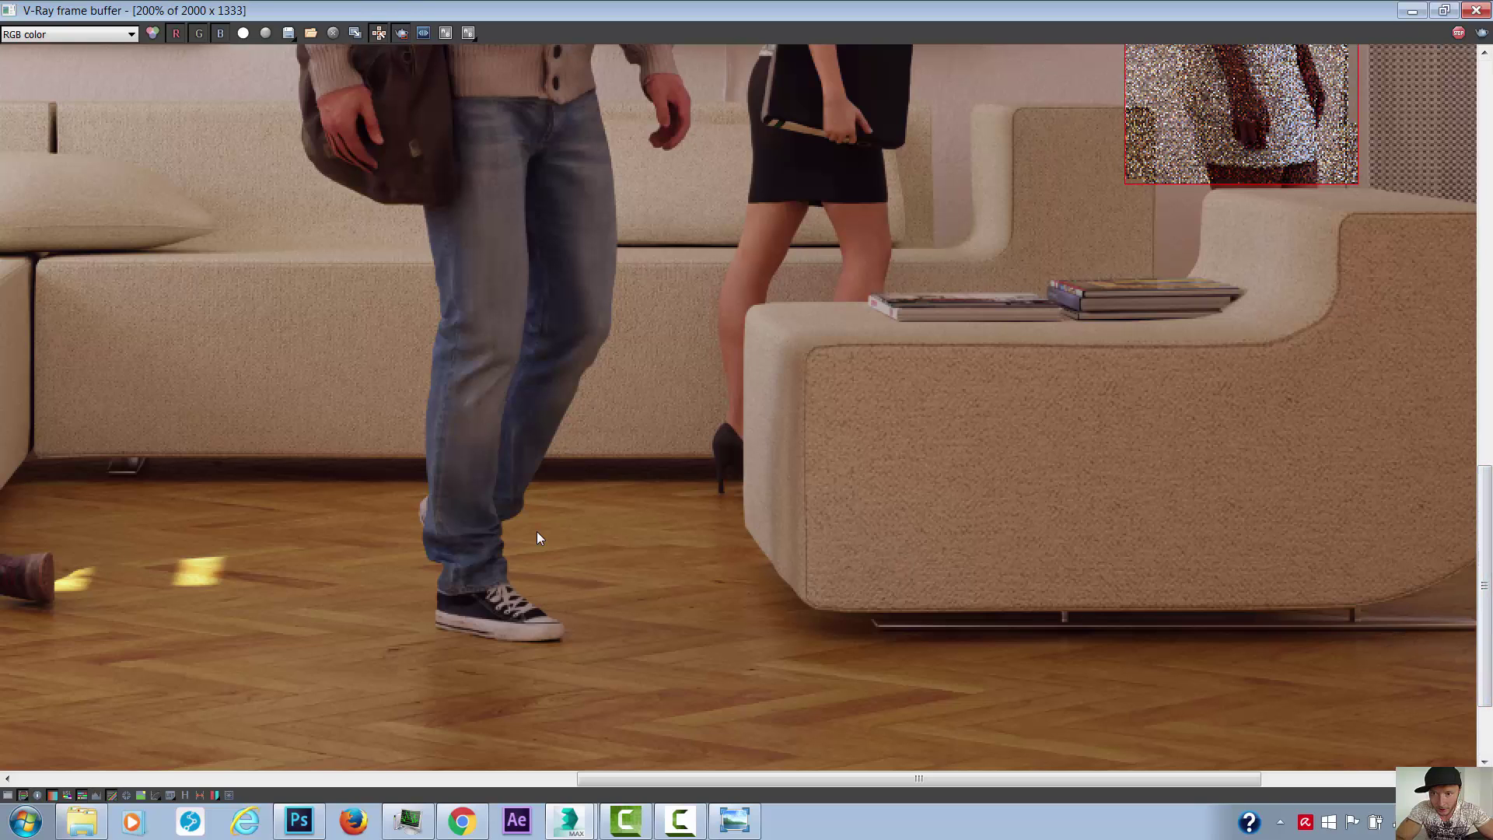
scroll(538, 537, "left", 6)
scroll(538, 537, "left", 12)
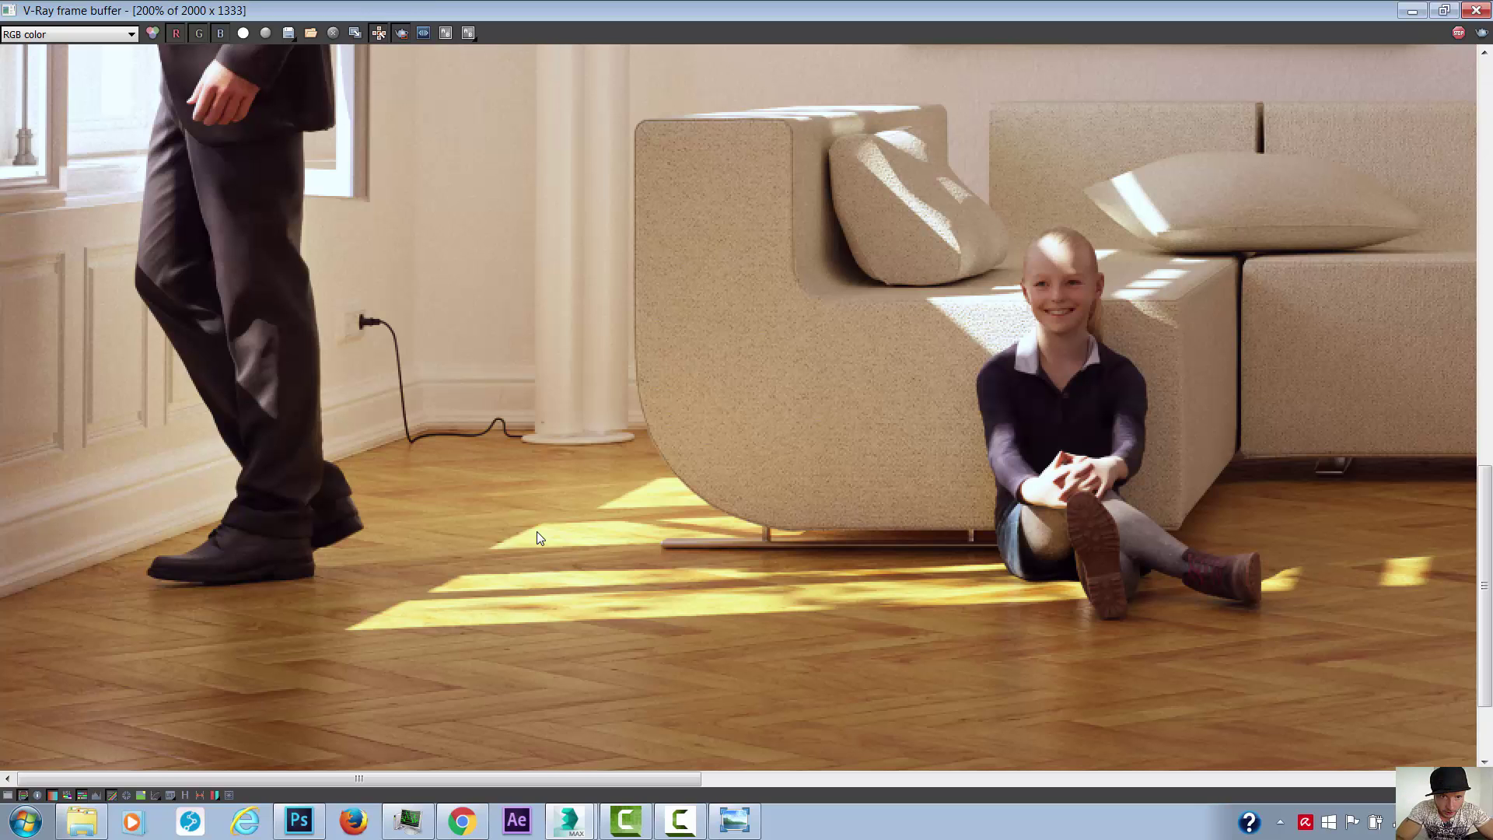
scroll(540, 536, "up", 6)
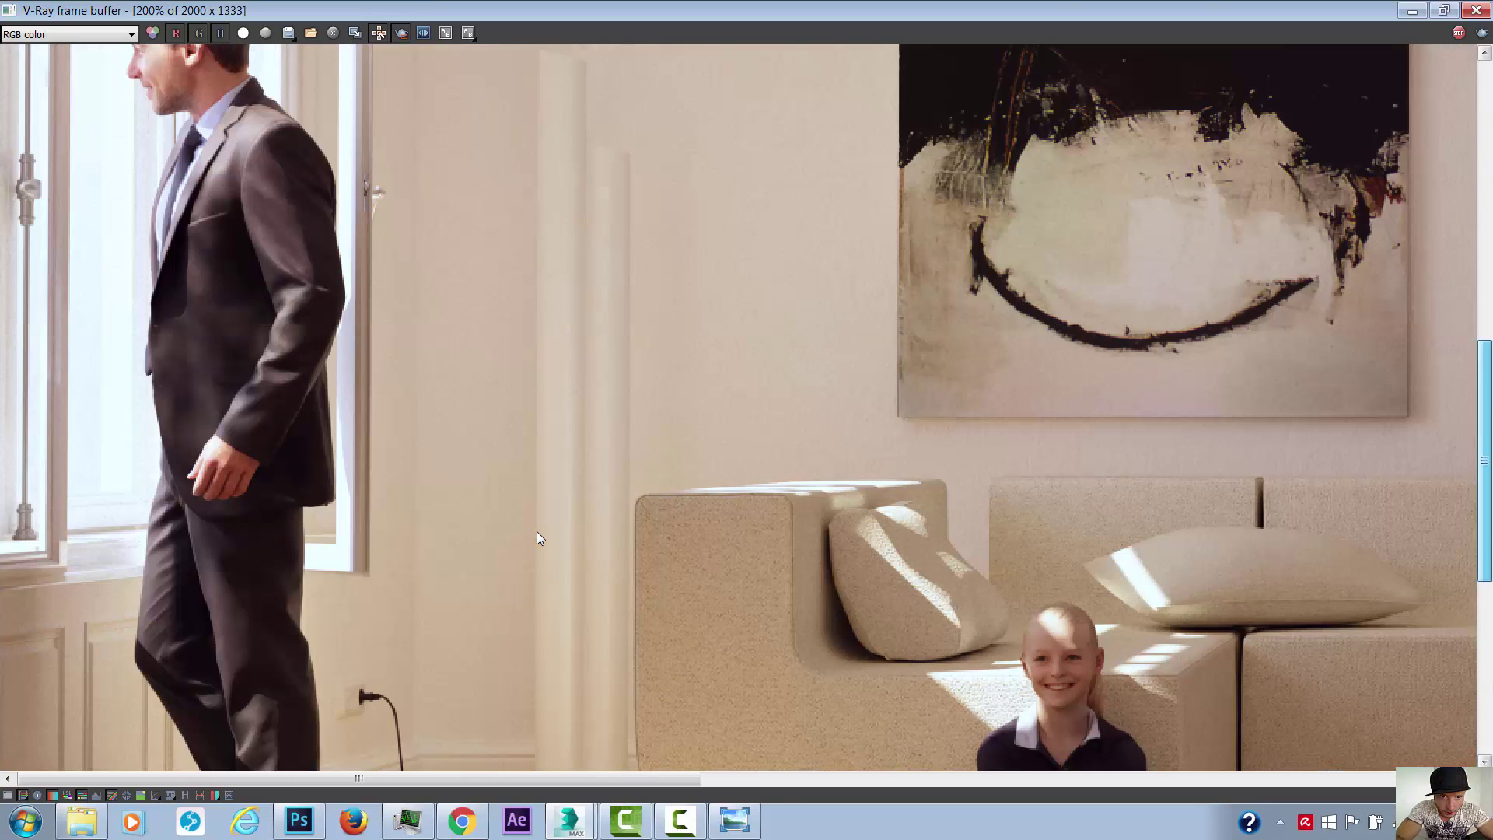
scroll(540, 537, "up", 1)
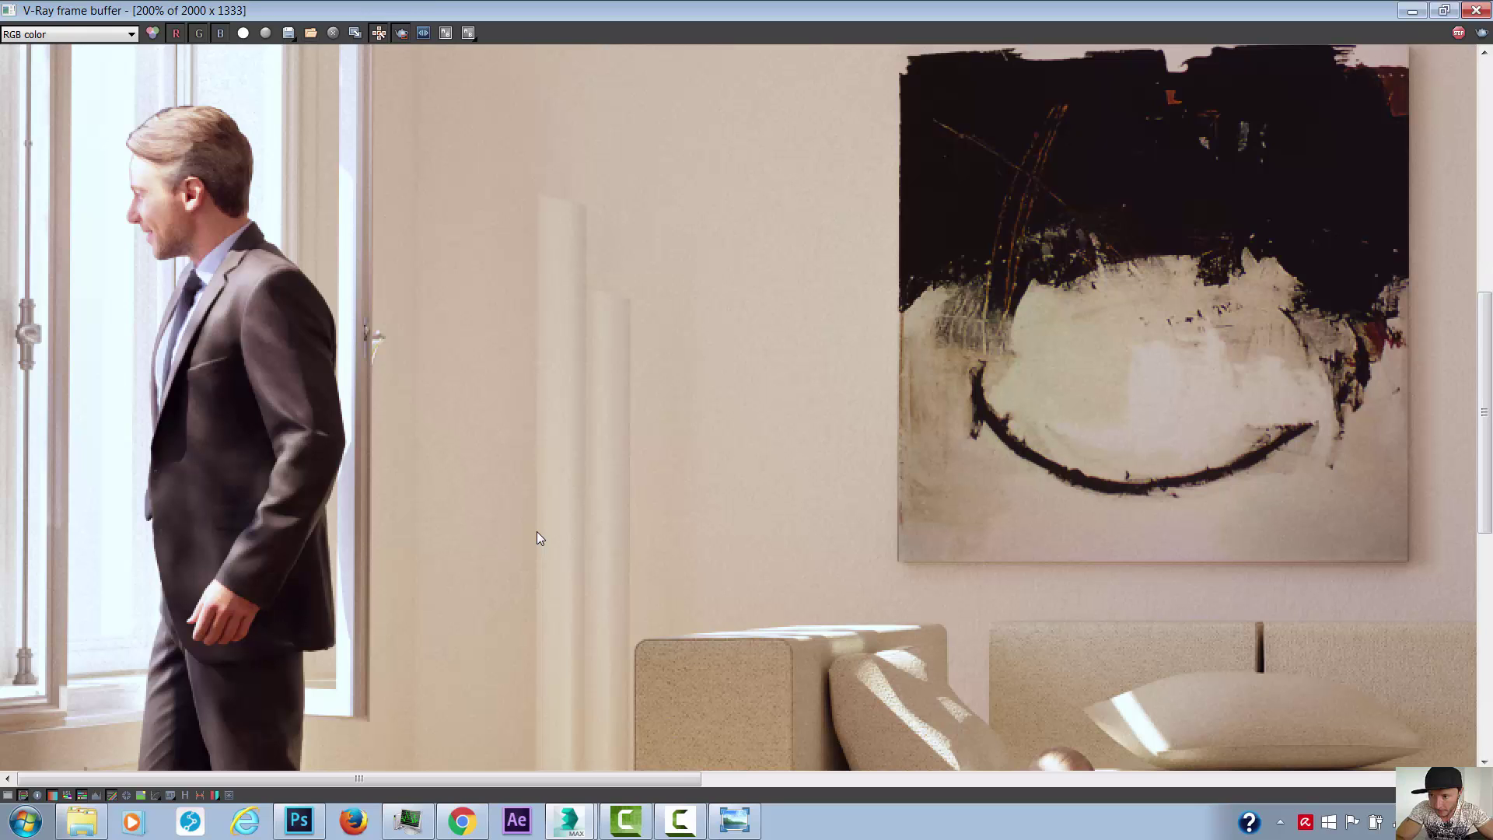
- Examine the whole interior with all the people at 100% zoom, including a close-up of the seated girl at 400%
scroll(540, 536, "down", 2)
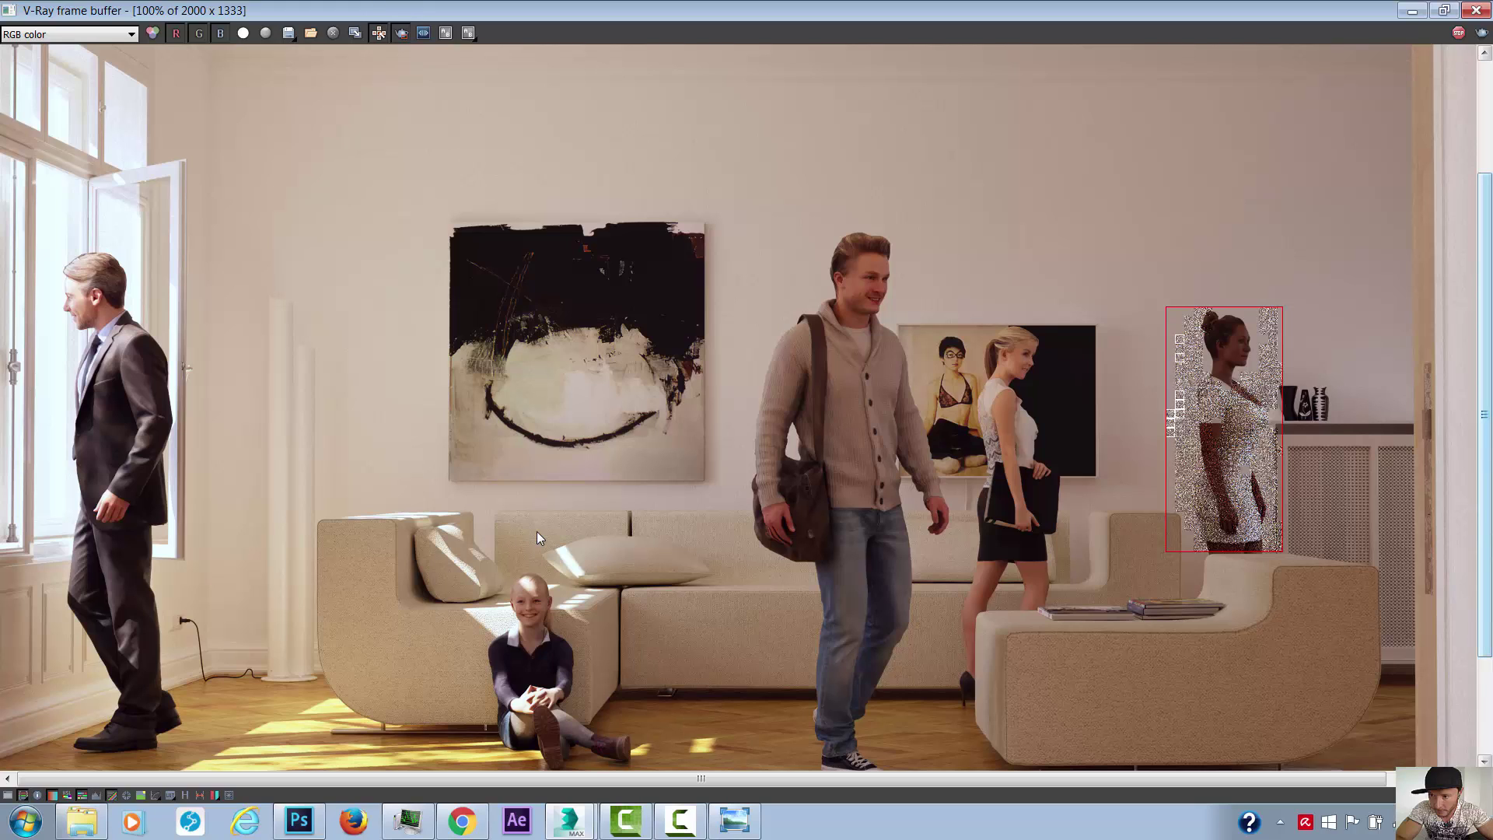
scroll(540, 537, "down", 3)
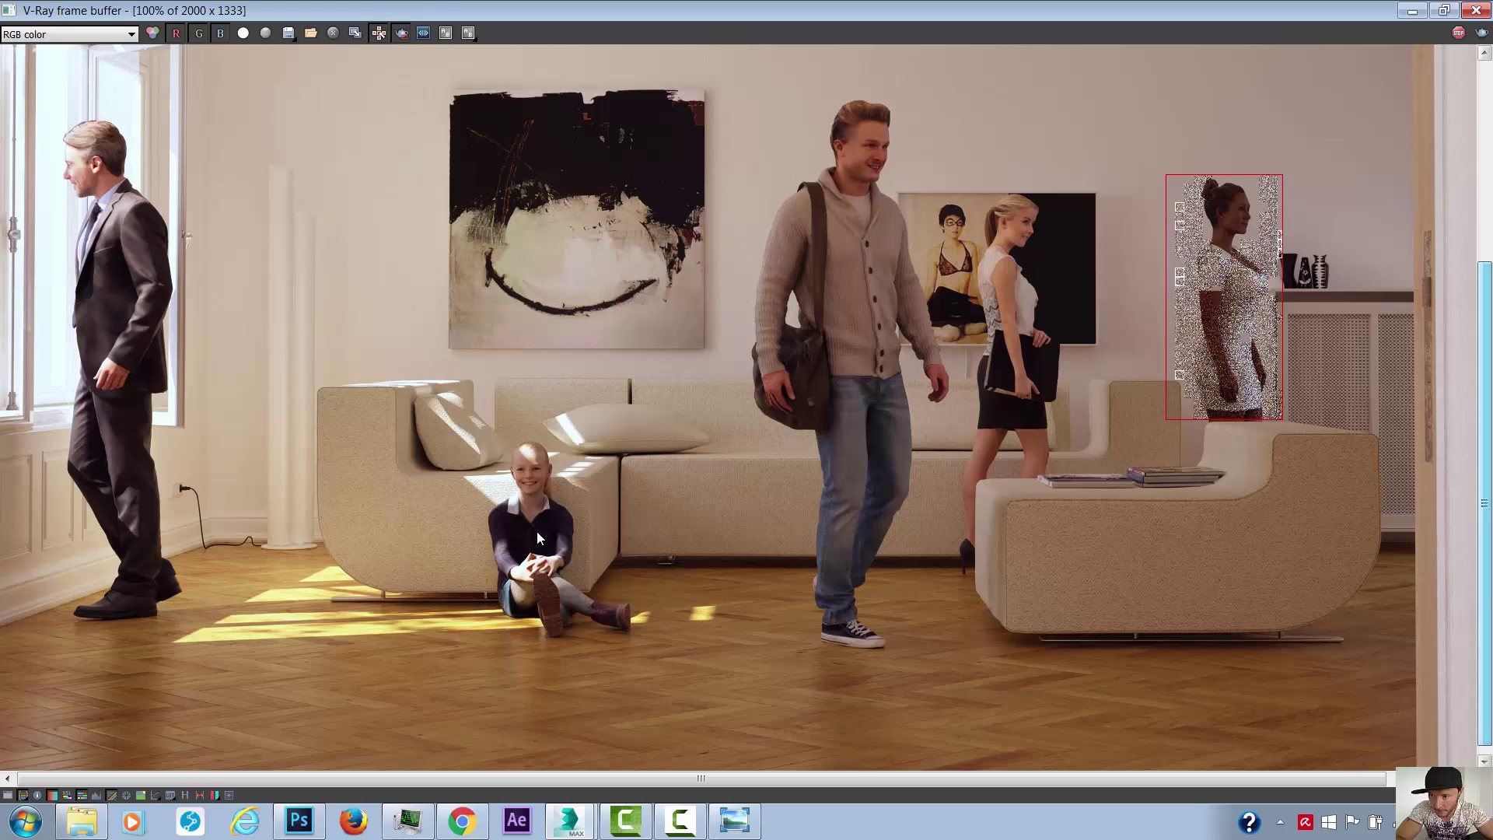
scroll(540, 537, "down", 1)
scroll(540, 537, "up", 3)
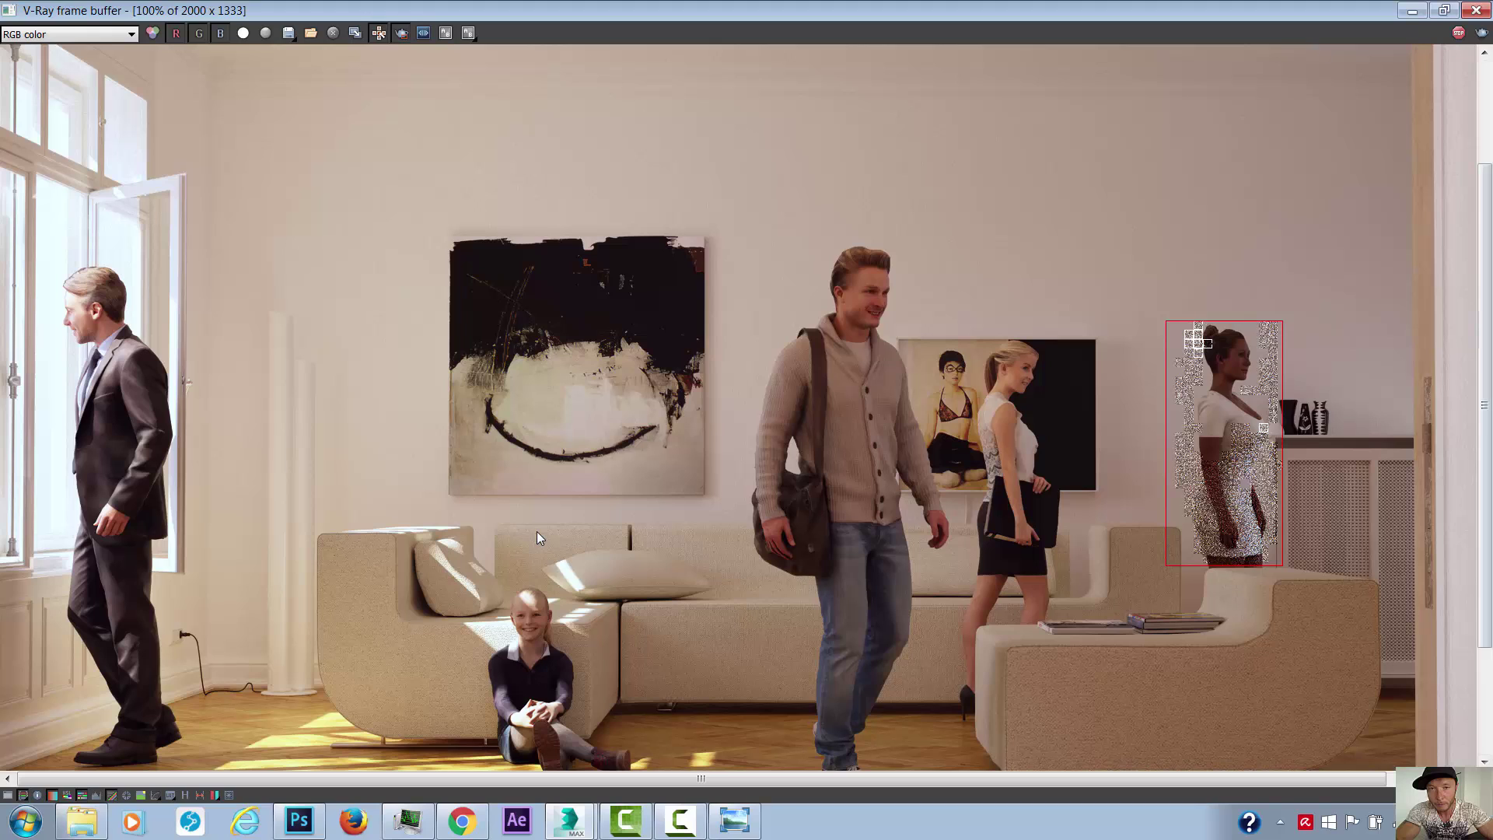
scroll(541, 538, "down", 1)
scroll(541, 539, "down", 5)
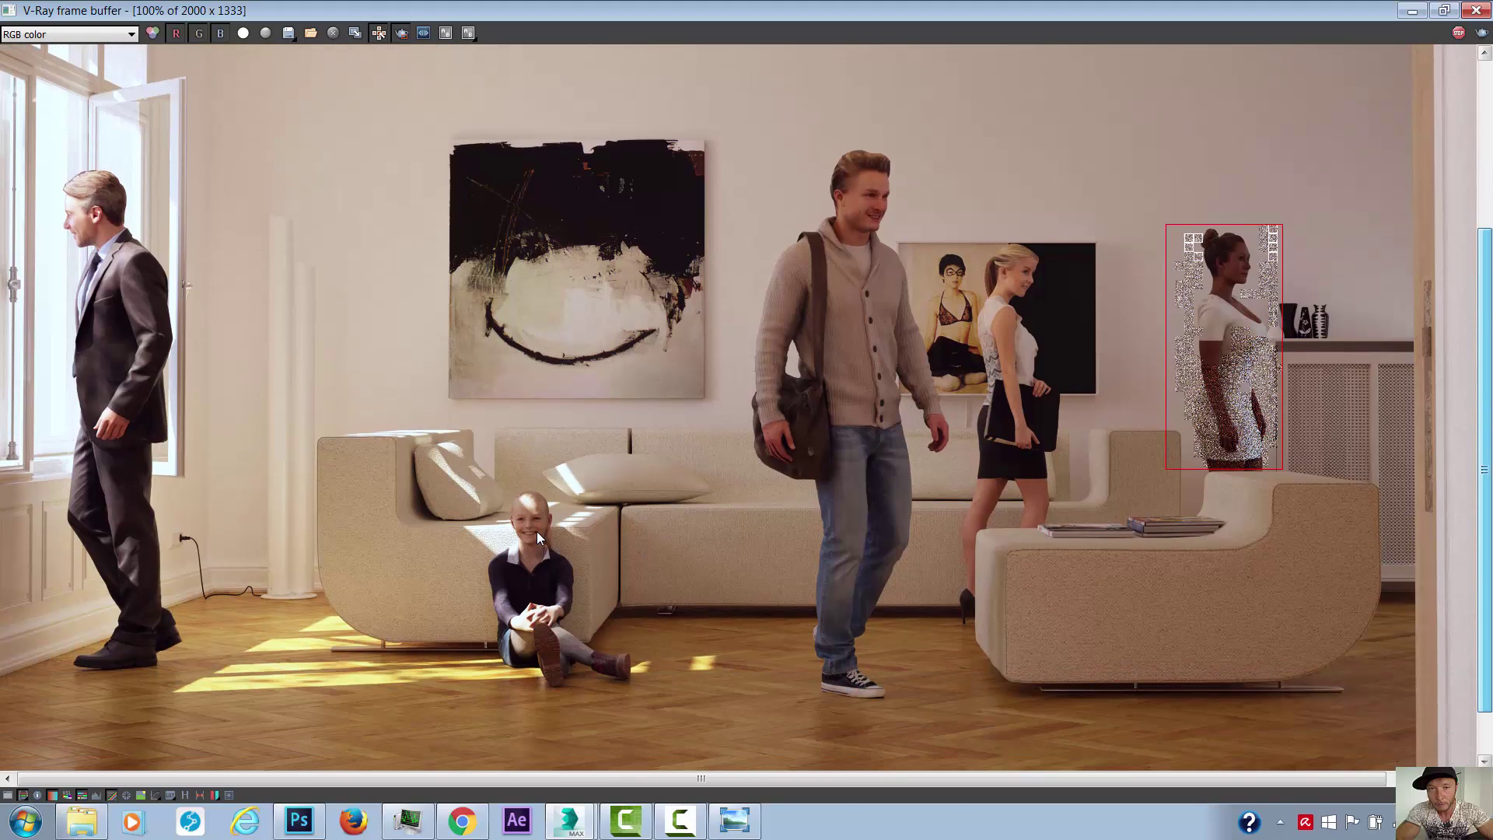
scroll(541, 538, "down", 3)
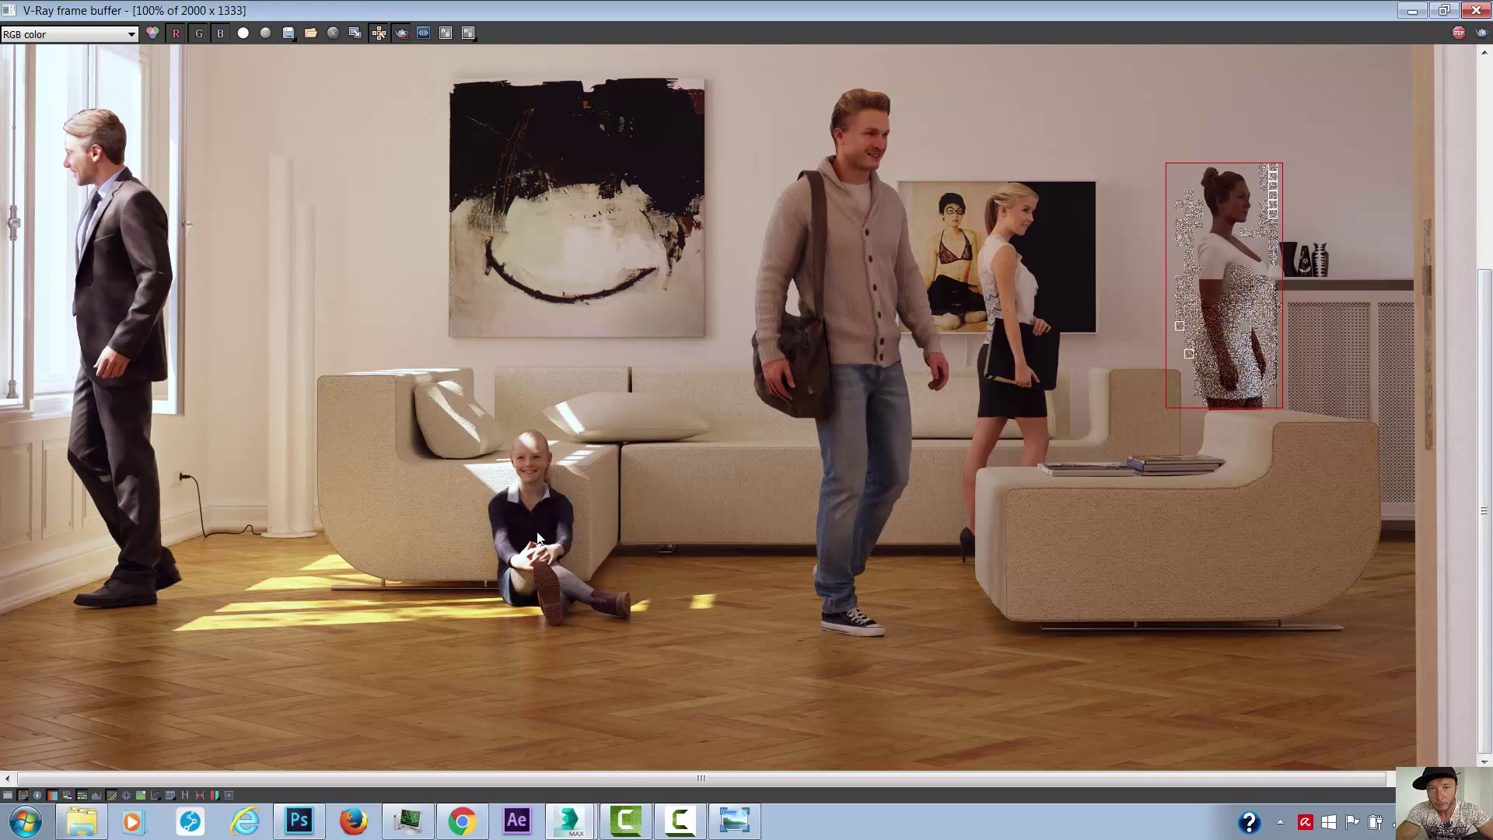
scroll(538, 537, "up", 2)
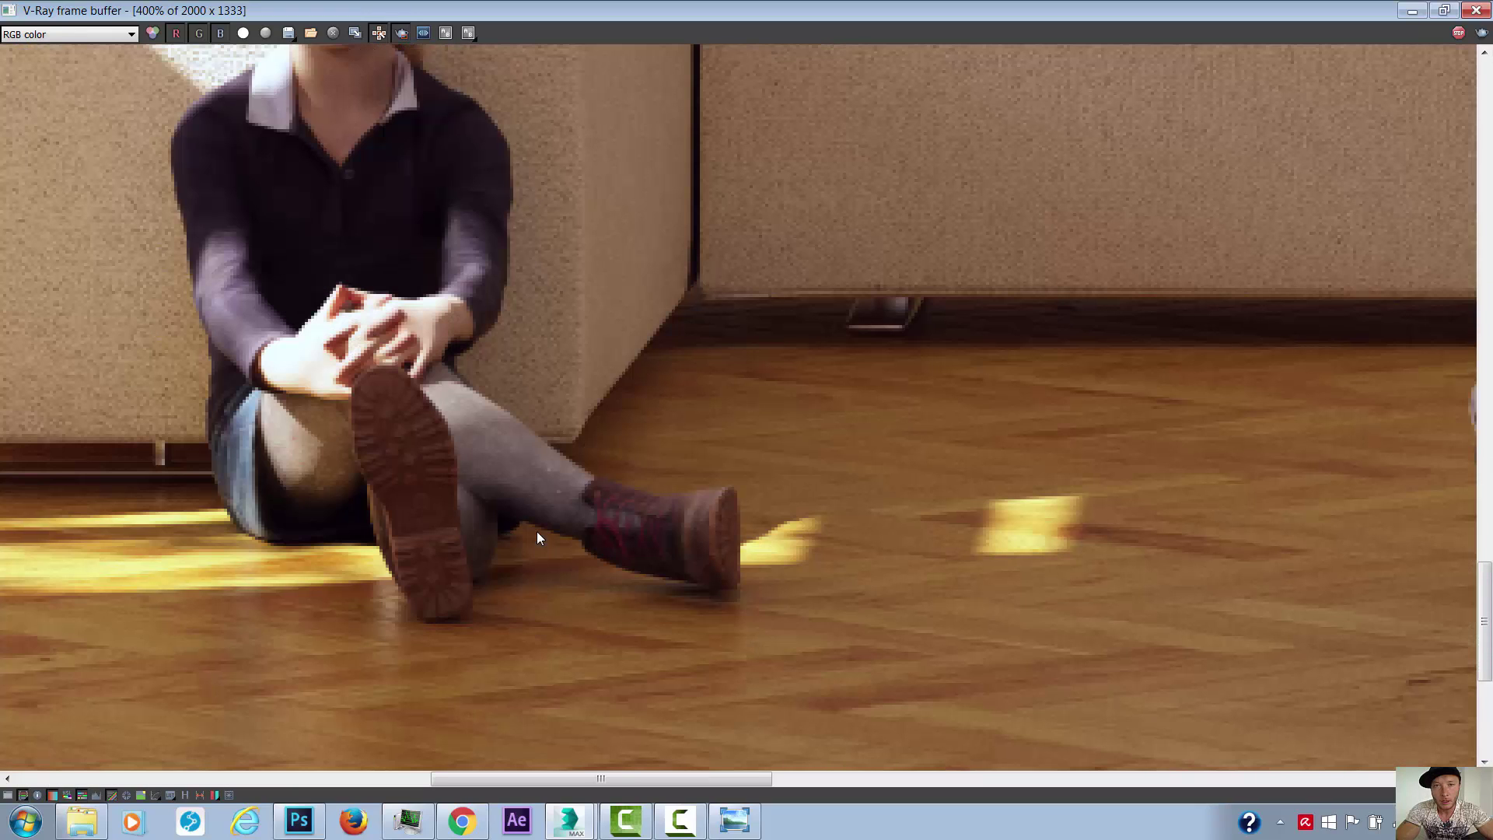
scroll(539, 538, "down", 2)
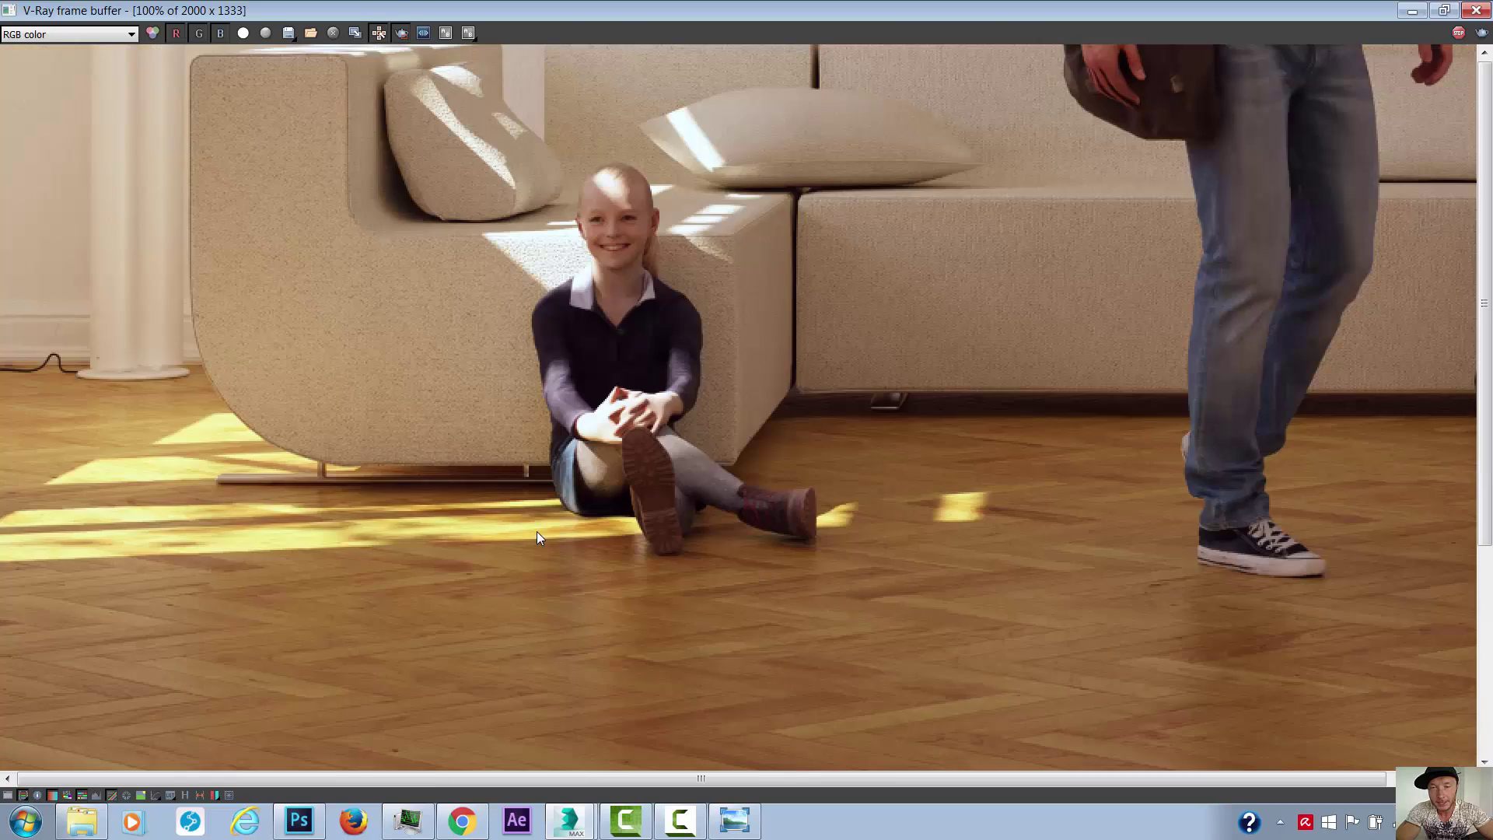
scroll(540, 538, "up", 5)
scroll(540, 537, "down", 4)
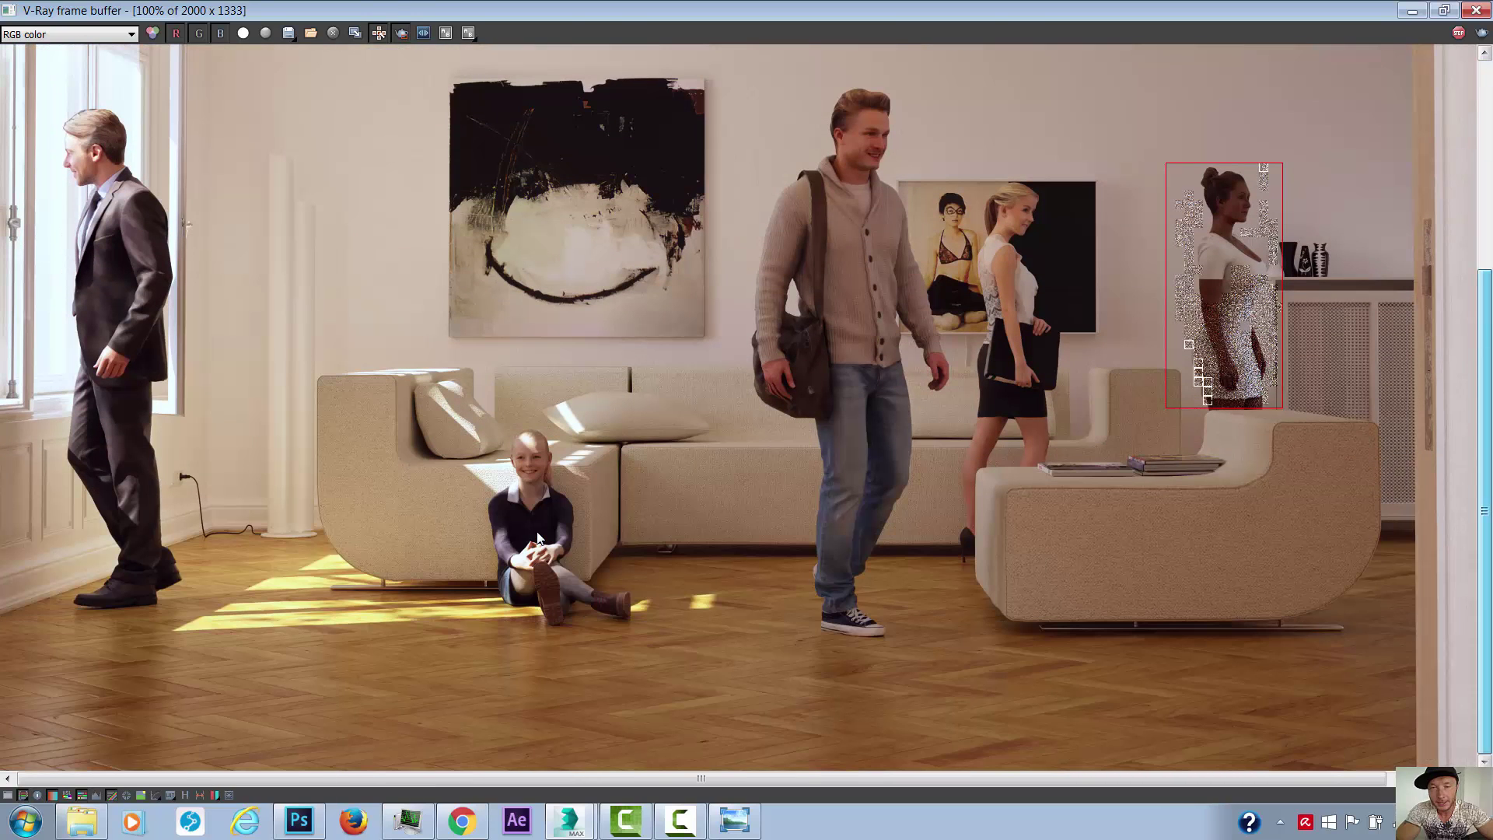